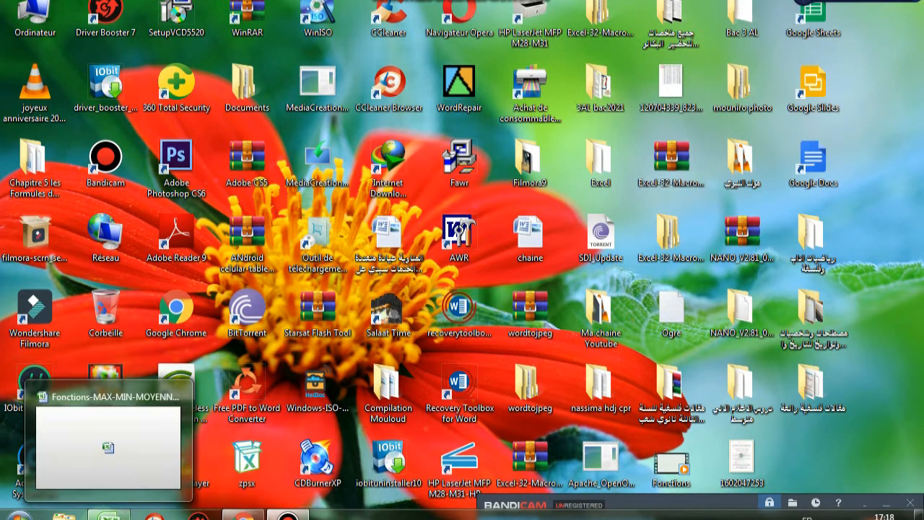
# Switch to the Excel workbook and examine the car price table, result cells and questions on the Max Min Moyenne sheet
pyautogui.click(109, 514)
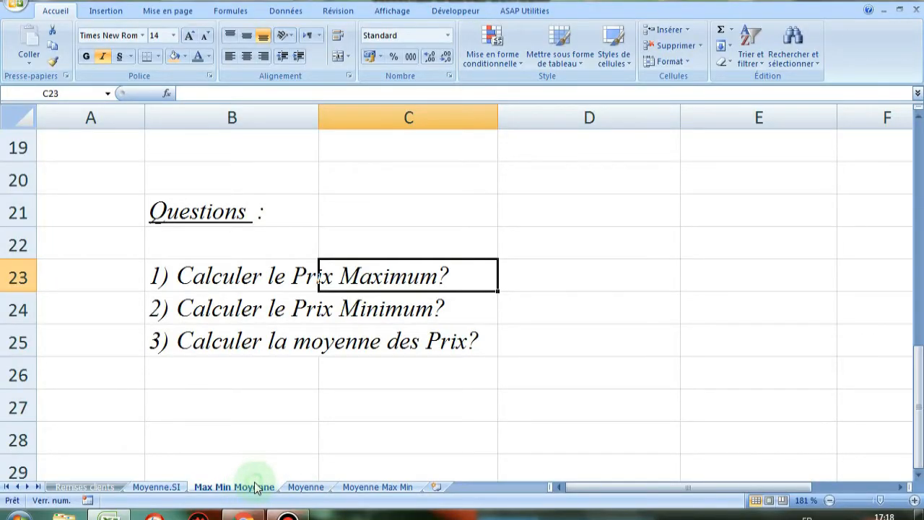
pyautogui.scroll(5, 397, 406)
pyautogui.scroll(-2, 398, 406)
pyautogui.scroll(3, 399, 406)
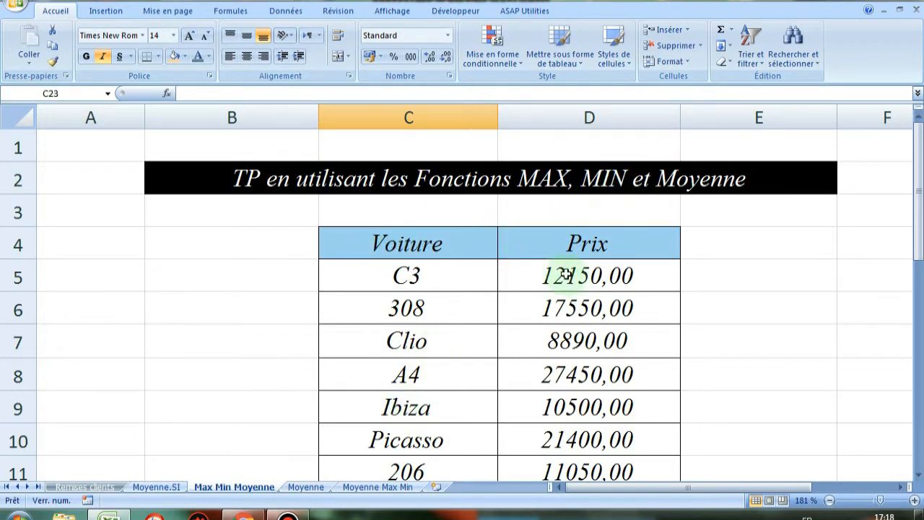
pyautogui.scroll(-7, 565, 274)
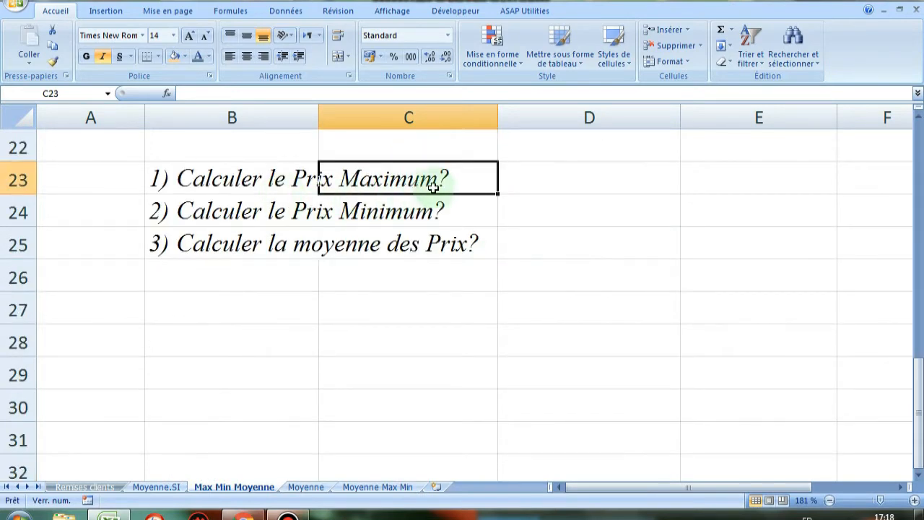
pyautogui.scroll(7, 438, 186)
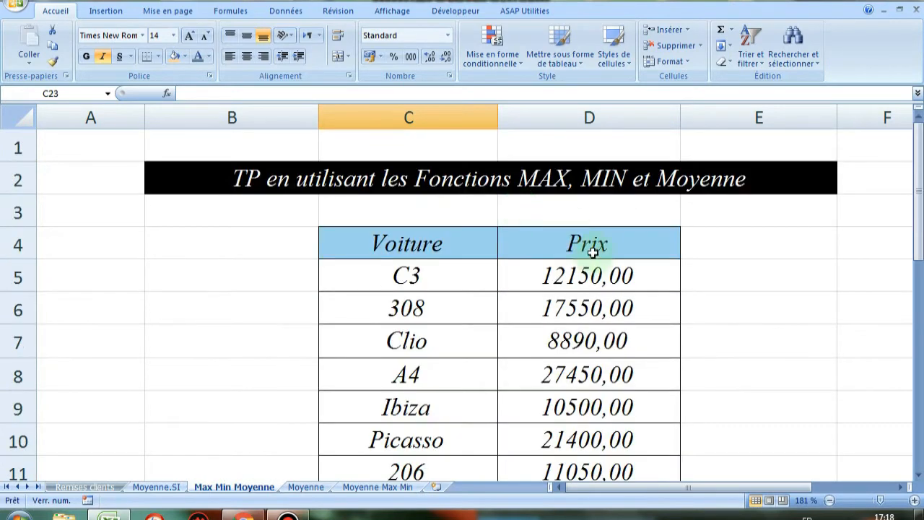
pyautogui.scroll(-7, 597, 248)
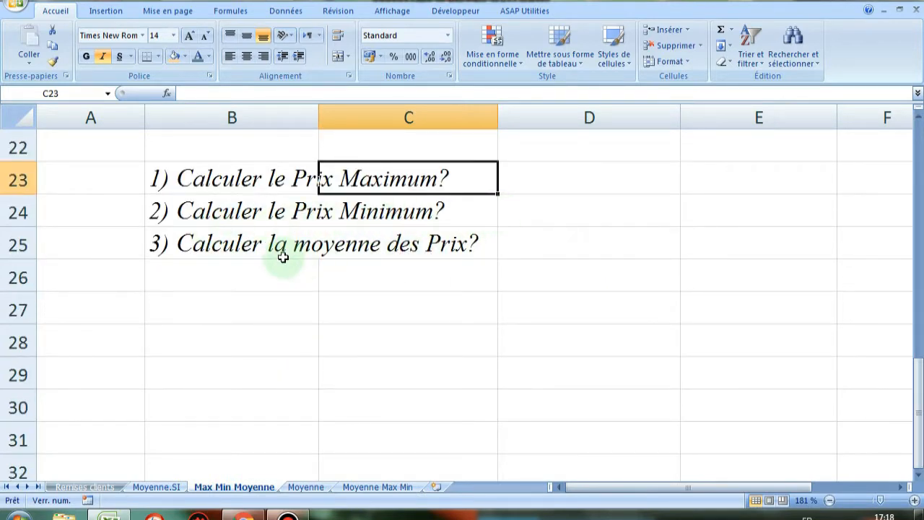
pyautogui.scroll(2, 439, 257)
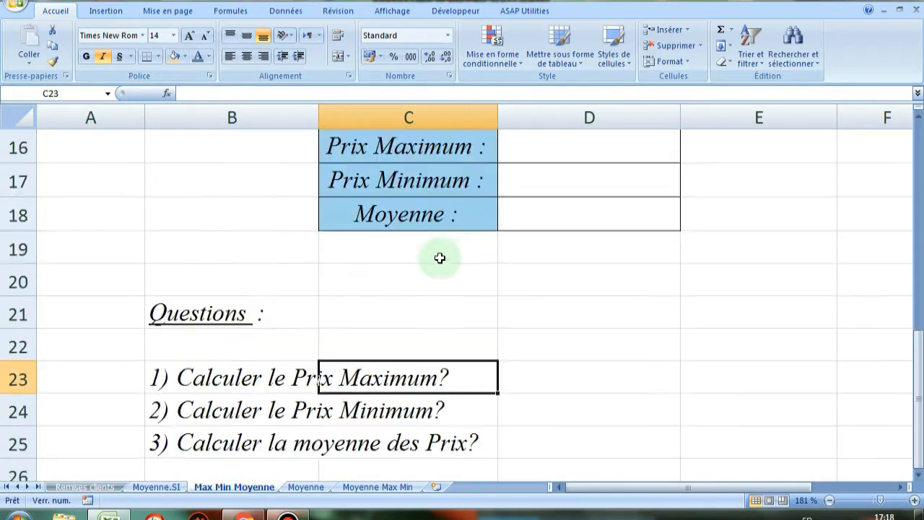
pyautogui.scroll(3, 439, 258)
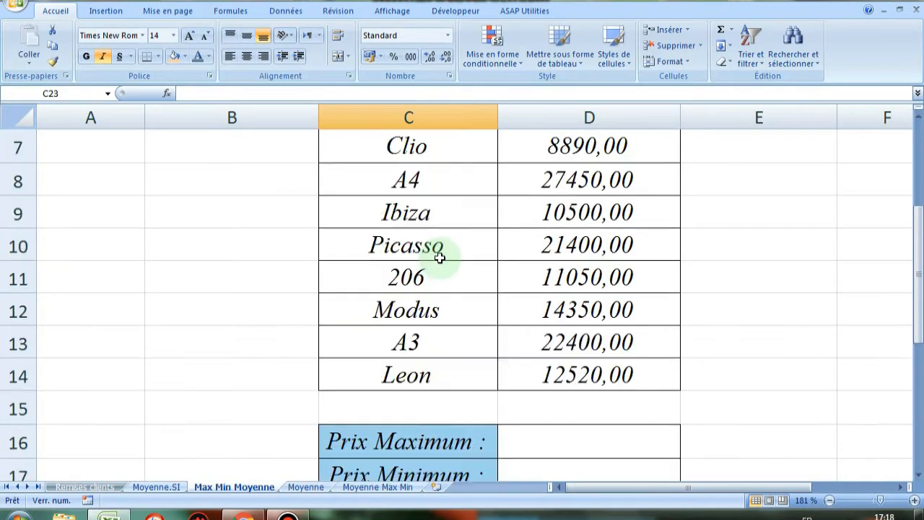
pyautogui.scroll(1, 440, 257)
pyautogui.scroll(-1, 440, 257)
pyautogui.scroll(-2, 439, 258)
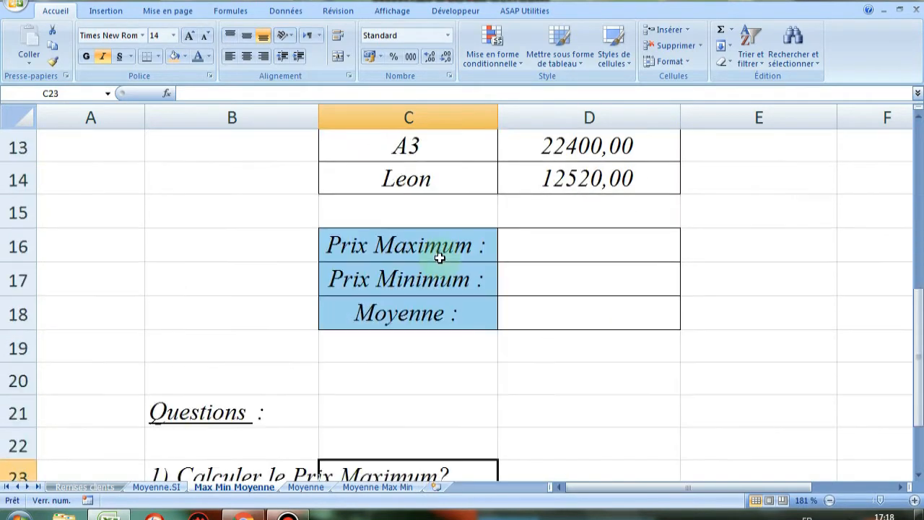
pyautogui.scroll(4, 513, 243)
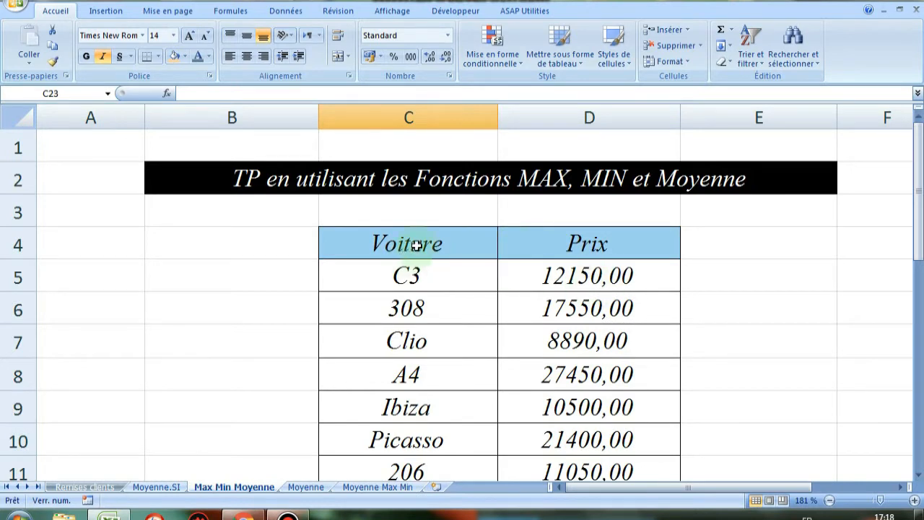
pyautogui.scroll(-1, 415, 253)
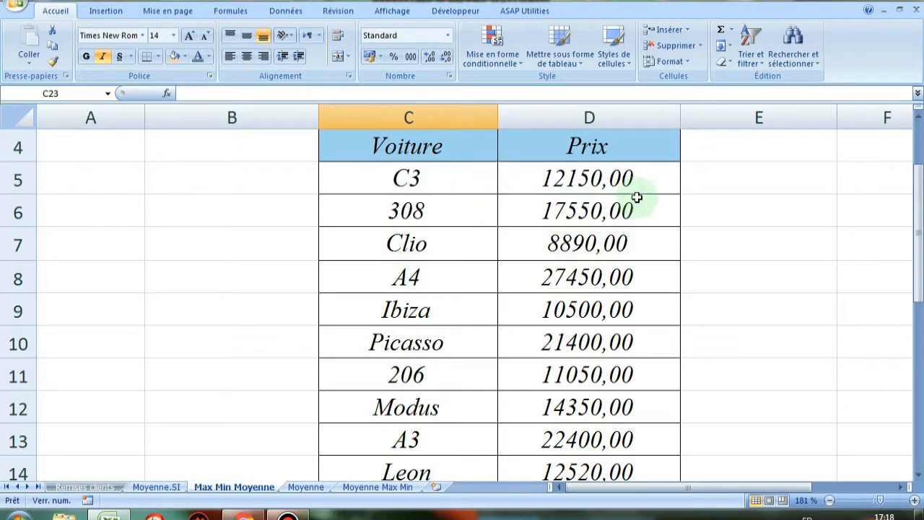
pyautogui.scroll(-1, 578, 226)
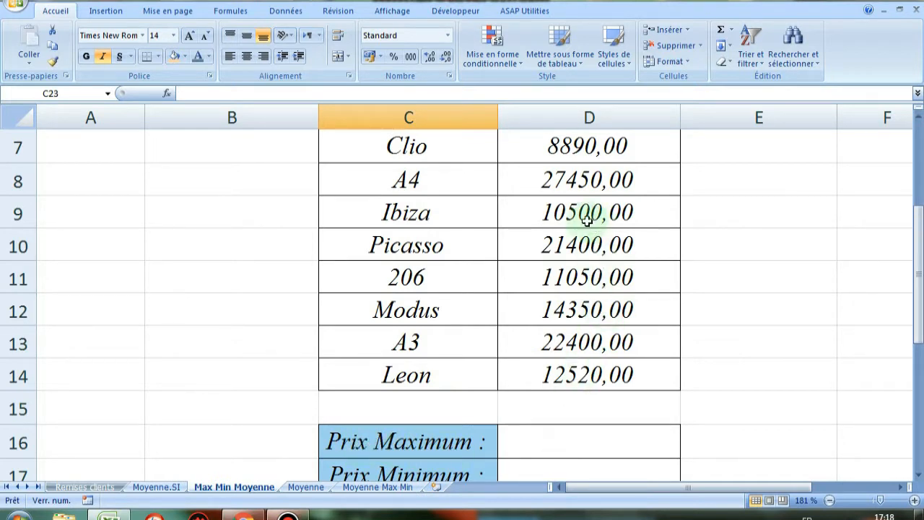
pyautogui.scroll(1, 598, 206)
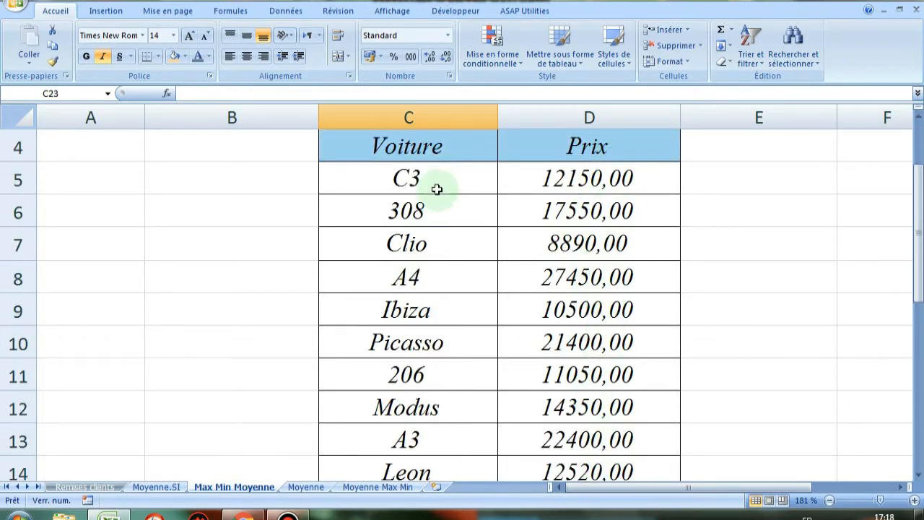
pyautogui.scroll(-2, 455, 357)
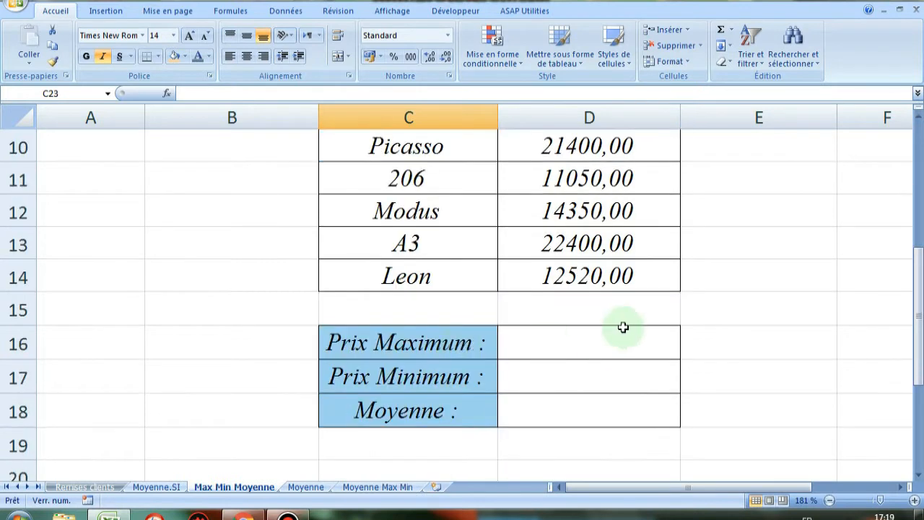
# Insert the MAX function from the Statistiques category into the Prix Maximum cell D16
pyautogui.click(599, 343)
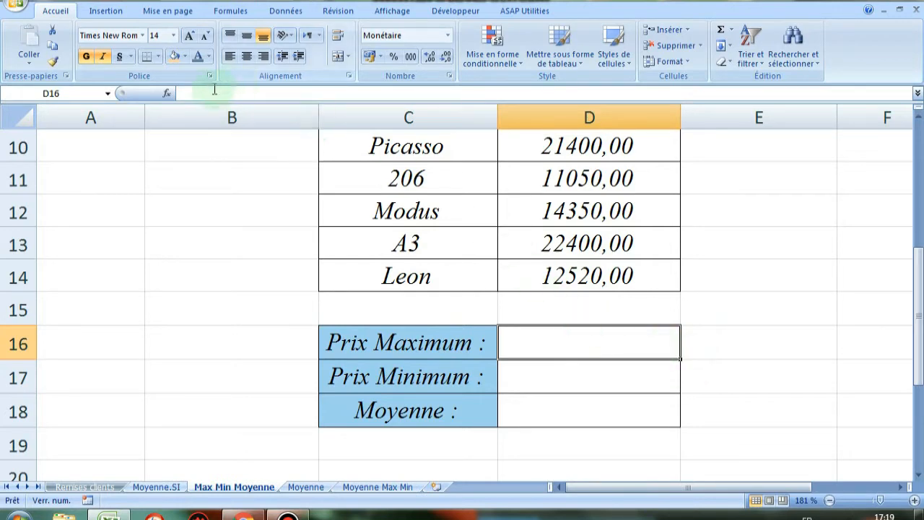
pyautogui.click(233, 11)
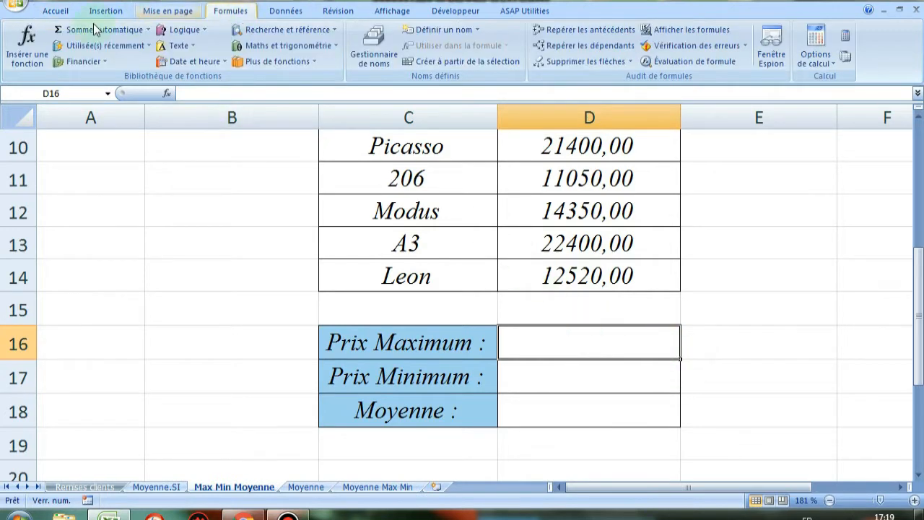
pyautogui.click(29, 45)
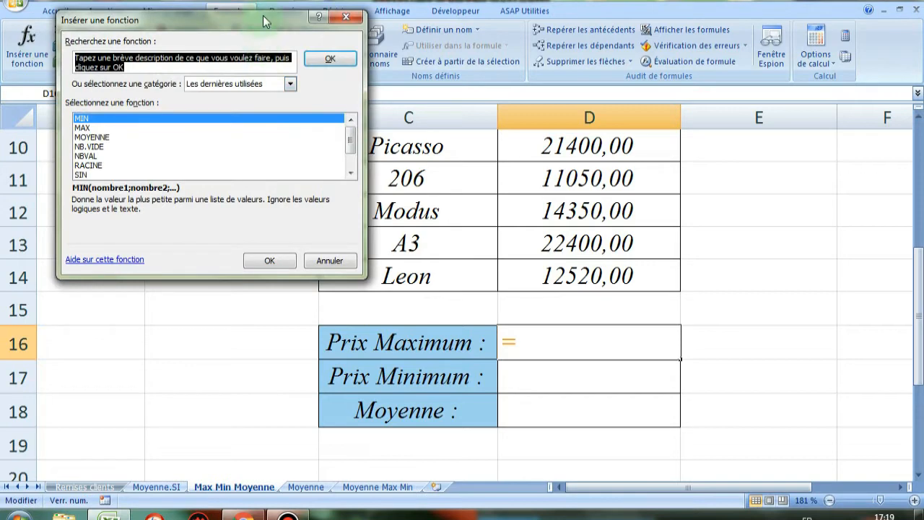
pyautogui.moveTo(264, 22); pyautogui.dragTo(287, 44)
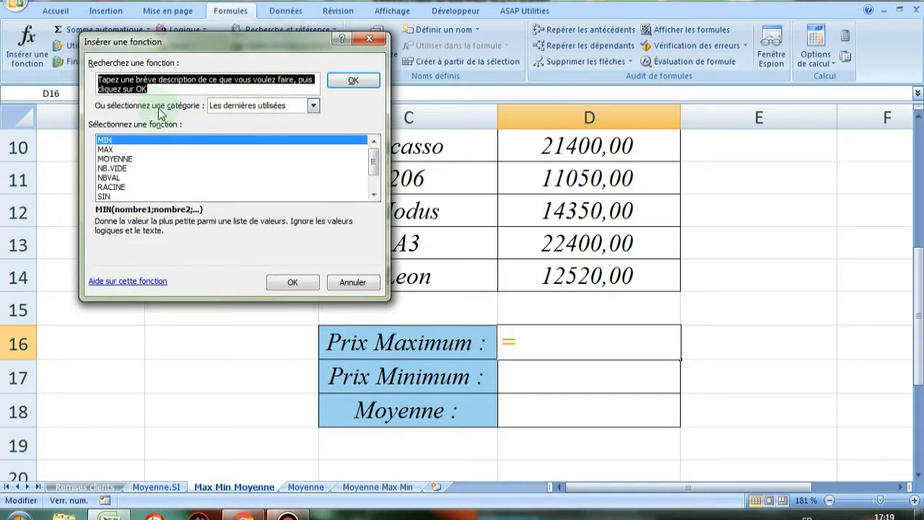
pyautogui.click(313, 106)
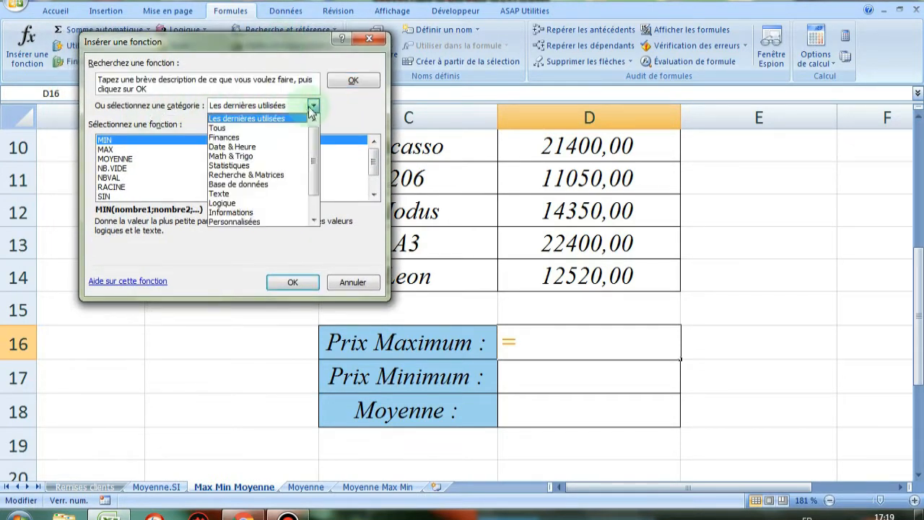
pyautogui.click(249, 168)
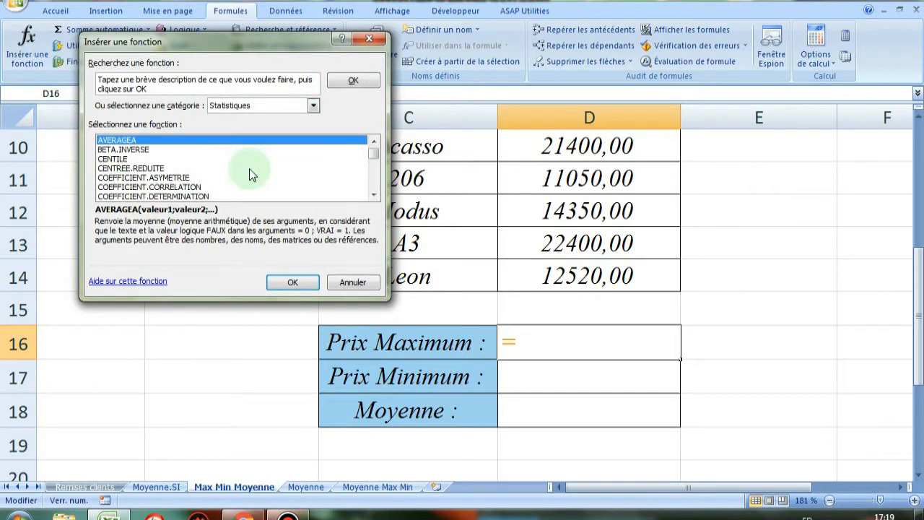
pyautogui.click(125, 168)
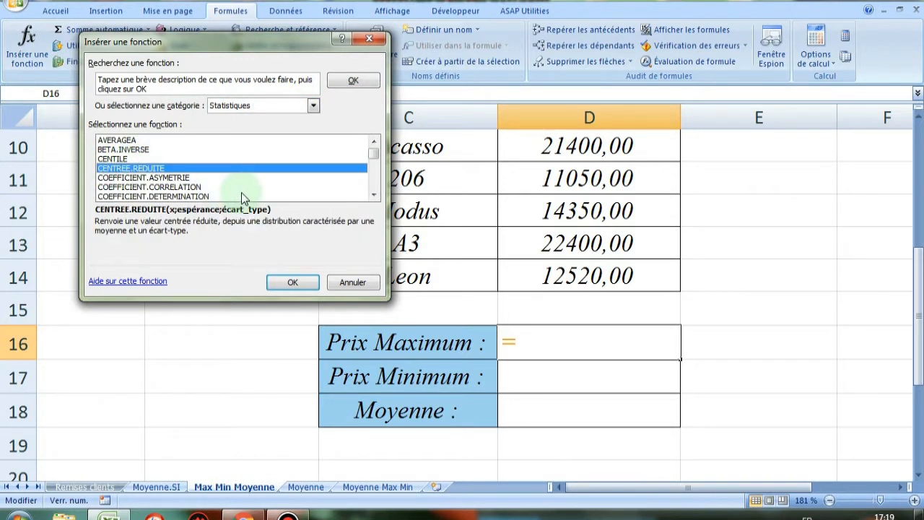
pyautogui.press('m')
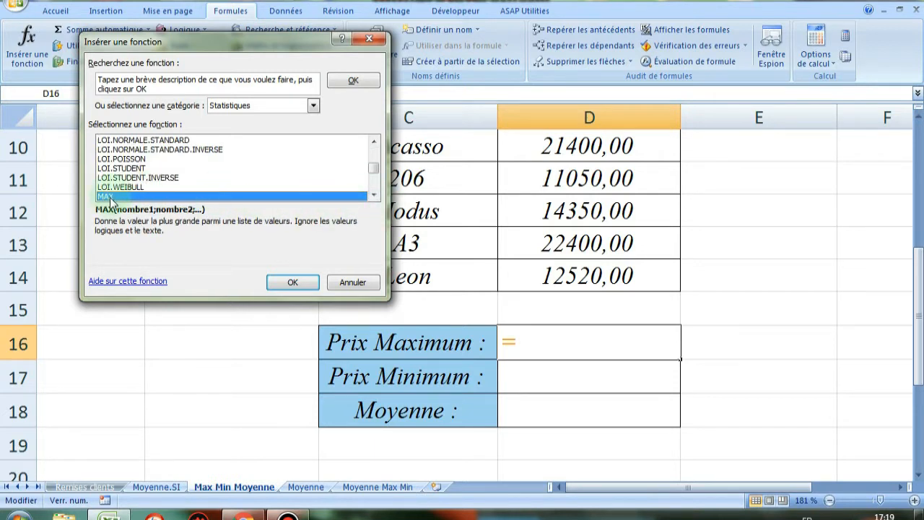
pyautogui.click(291, 284)
# Check the suggested range against the price list and accept D5:D15 as the Nombre1 argument of MAX
pyautogui.moveTo(304, 55); pyautogui.dragTo(325, 244)
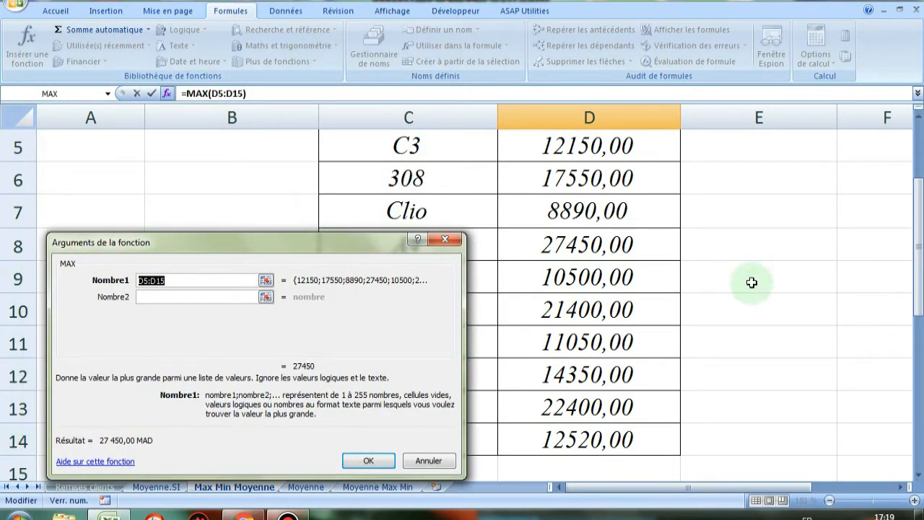
pyautogui.scroll(1, 754, 278)
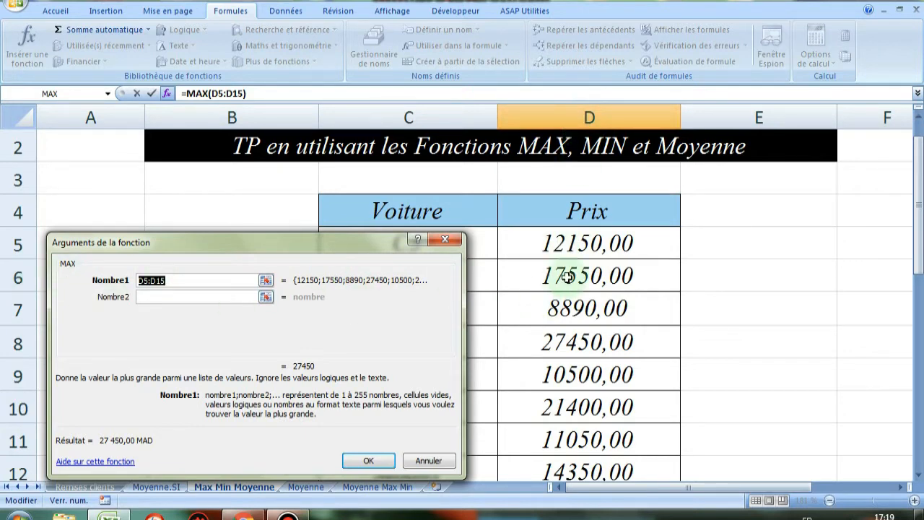
pyautogui.scroll(-2, 568, 276)
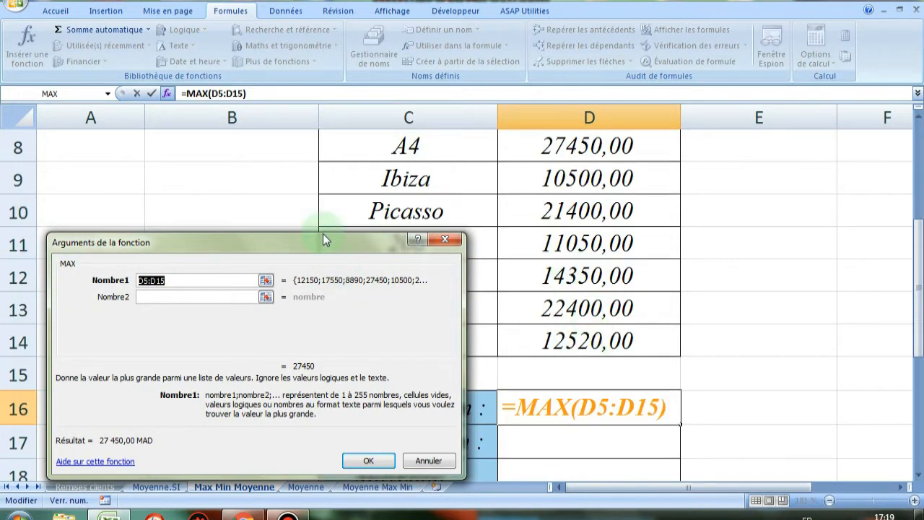
pyautogui.moveTo(322, 238); pyautogui.dragTo(391, 106)
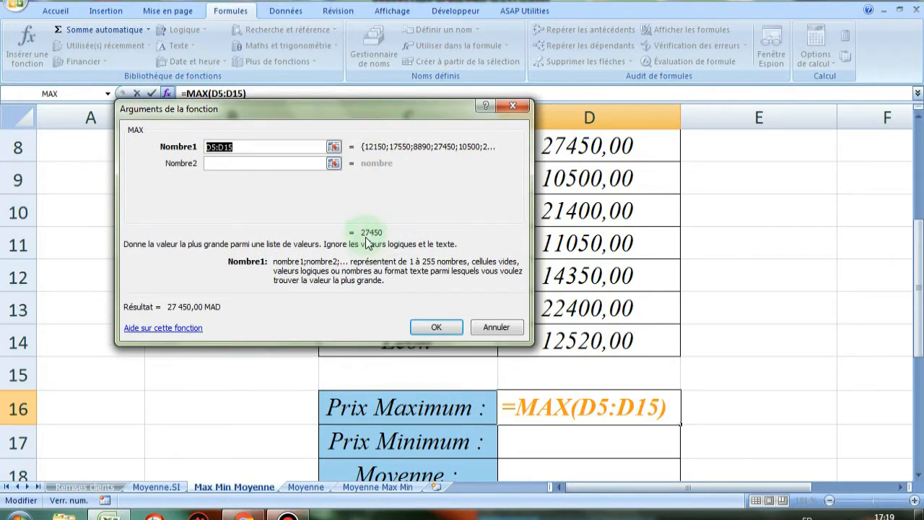
pyautogui.click(436, 328)
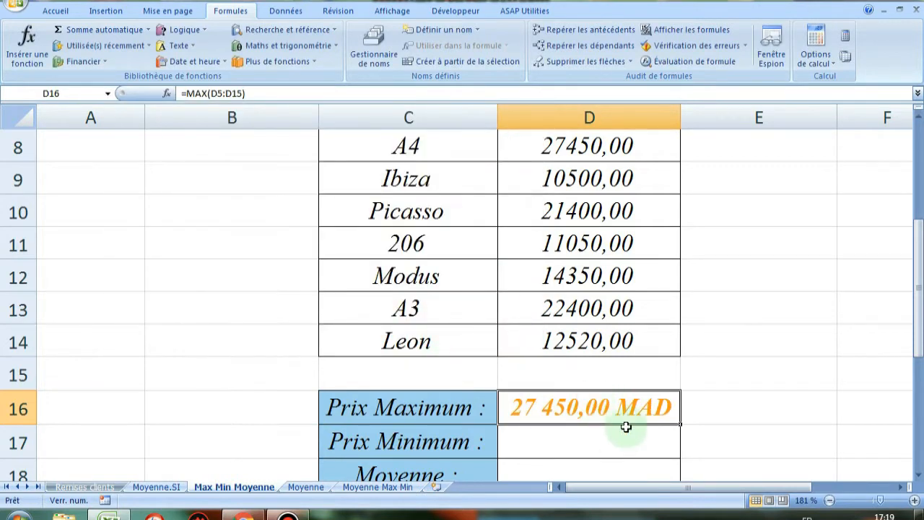
# Format the result cells D16:D18 with the Nombre format and centre their contents horizontally
pyautogui.scroll(-1, 638, 390)
pyautogui.moveTo(638, 339); pyautogui.dragTo(641, 371)
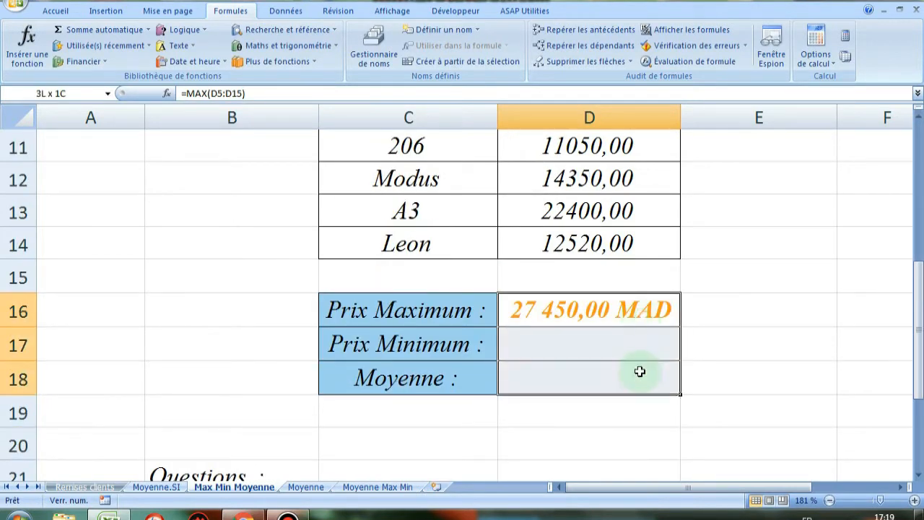
pyautogui.click(57, 11)
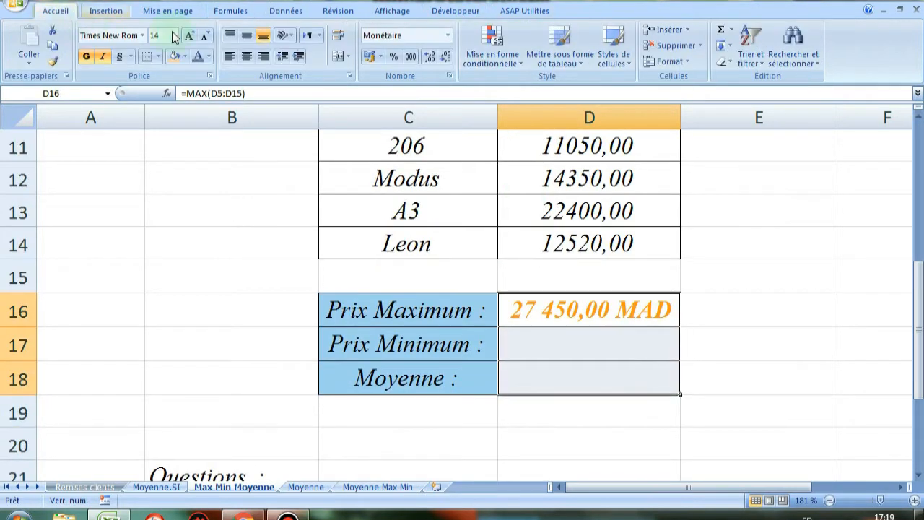
pyautogui.click(449, 37)
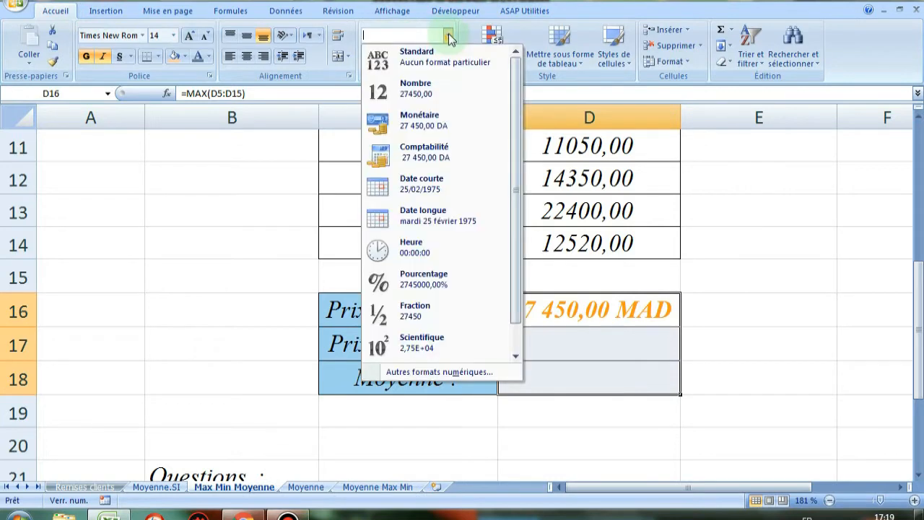
pyautogui.click(404, 93)
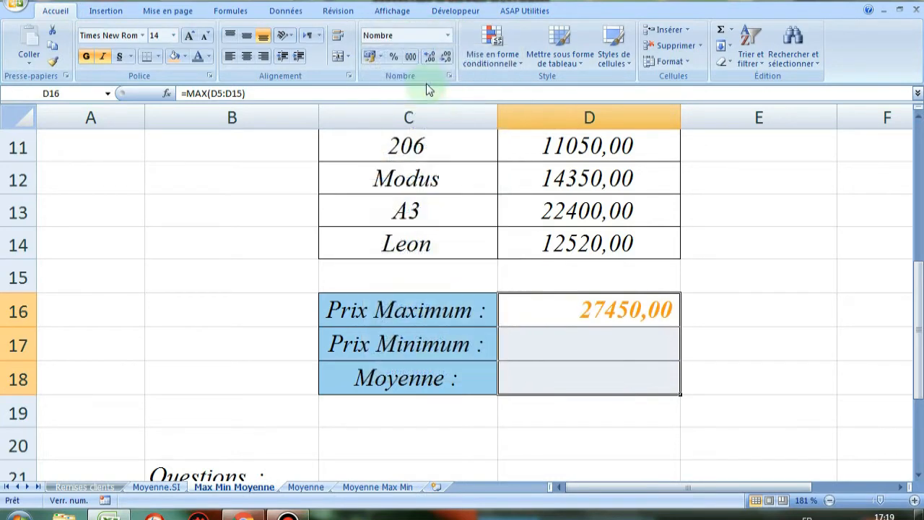
pyautogui.click(246, 56)
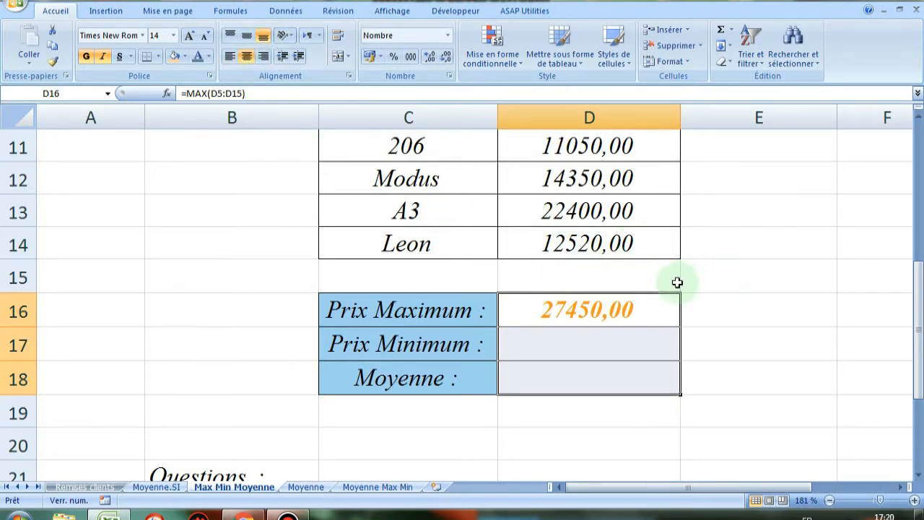
# Compare the calculated maximum price in D16 with the values in the Prix column
pyautogui.scroll(1, 676, 283)
pyautogui.scroll(-1, 658, 295)
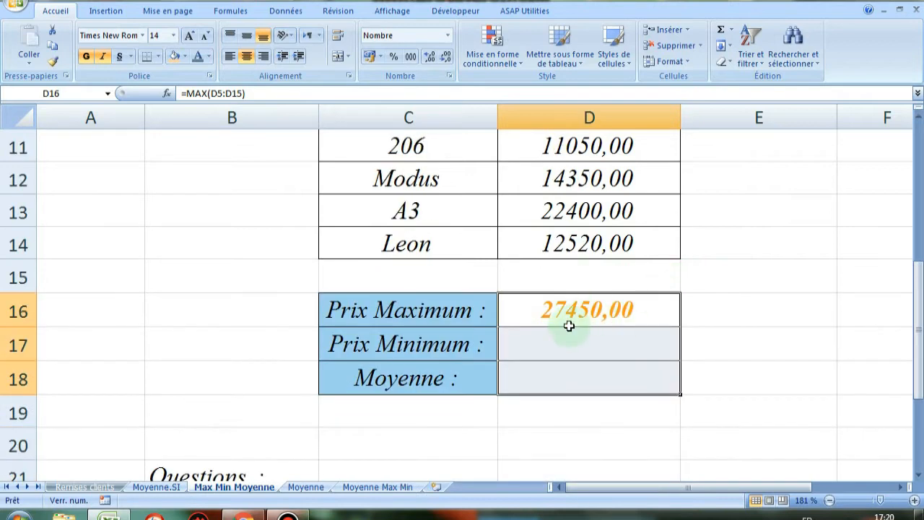
pyautogui.scroll(1, 597, 322)
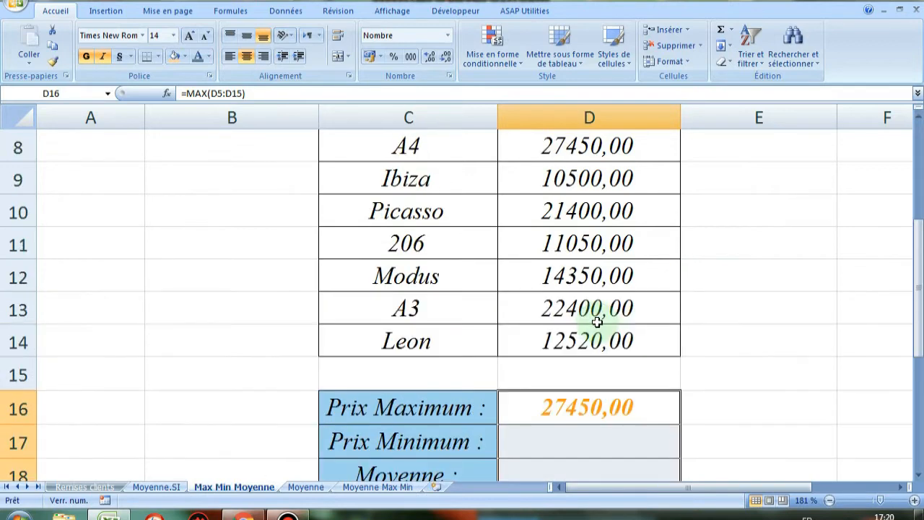
pyautogui.scroll(1, 597, 322)
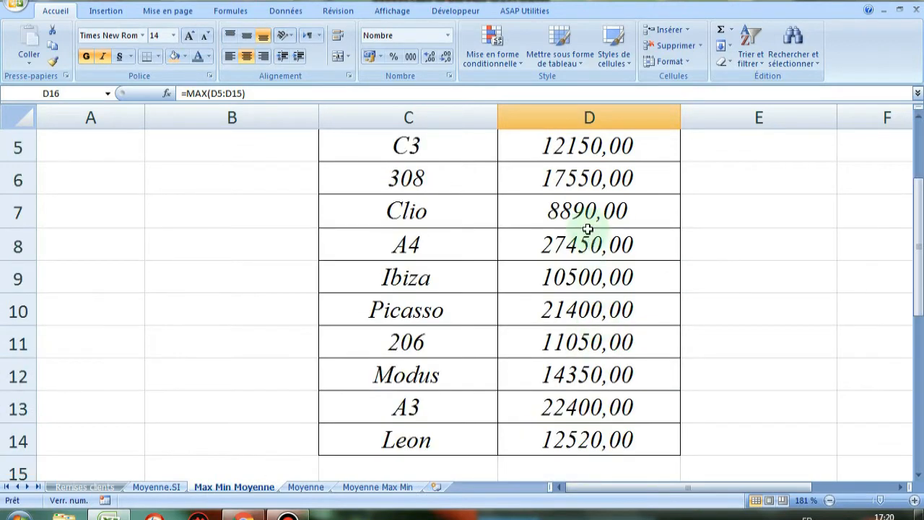
pyautogui.scroll(1, 569, 214)
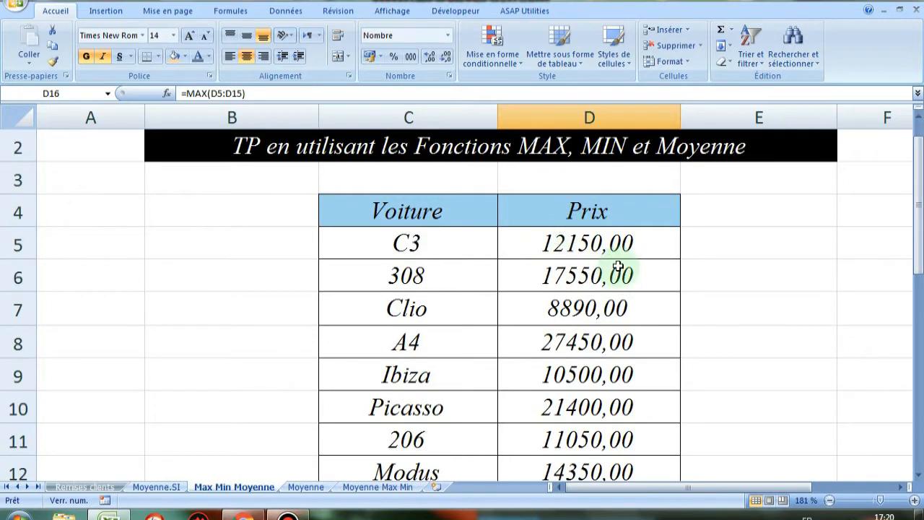
# Review the car prices in D5:D14 against the Prix Maximum result and locate the Prix Minimum row
pyautogui.scroll(-2, 618, 263)
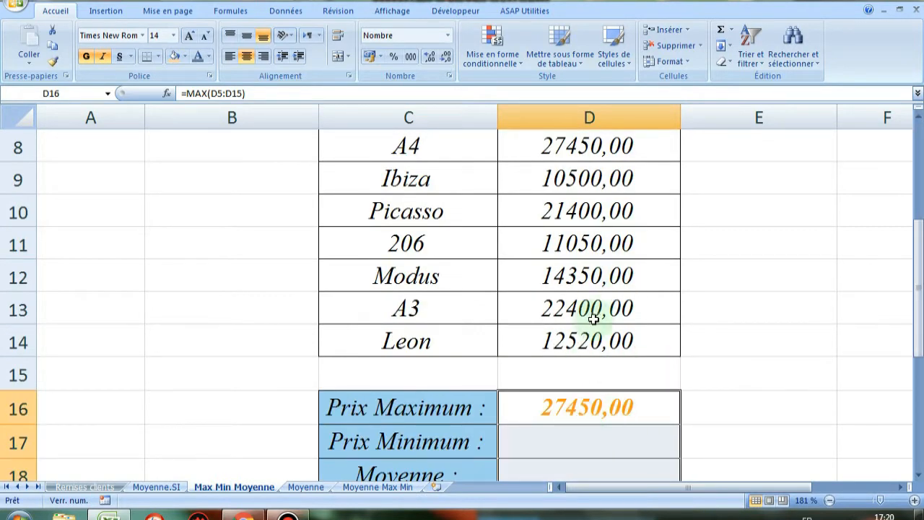
pyautogui.scroll(1, 584, 312)
pyautogui.scroll(1, 584, 312)
pyautogui.scroll(-1, 587, 311)
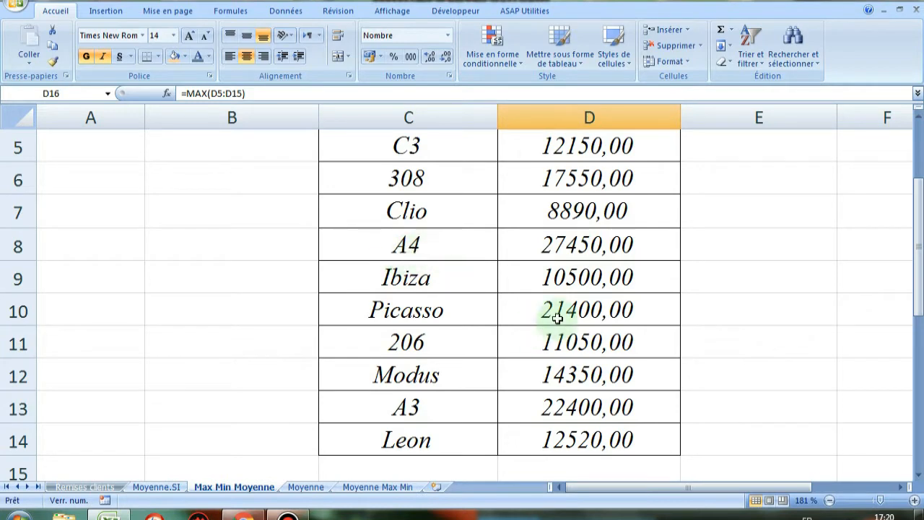
pyautogui.scroll(-1, 548, 318)
pyautogui.scroll(1, 622, 361)
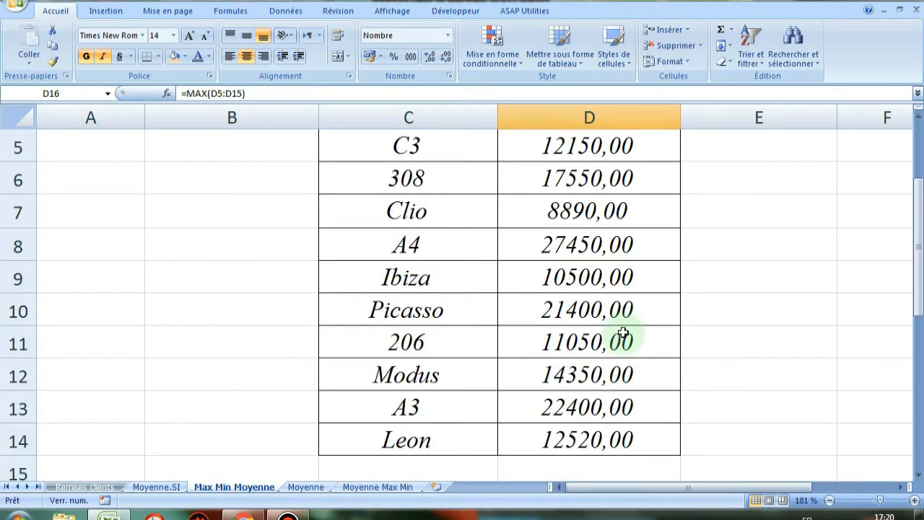
pyautogui.scroll(-3, 622, 332)
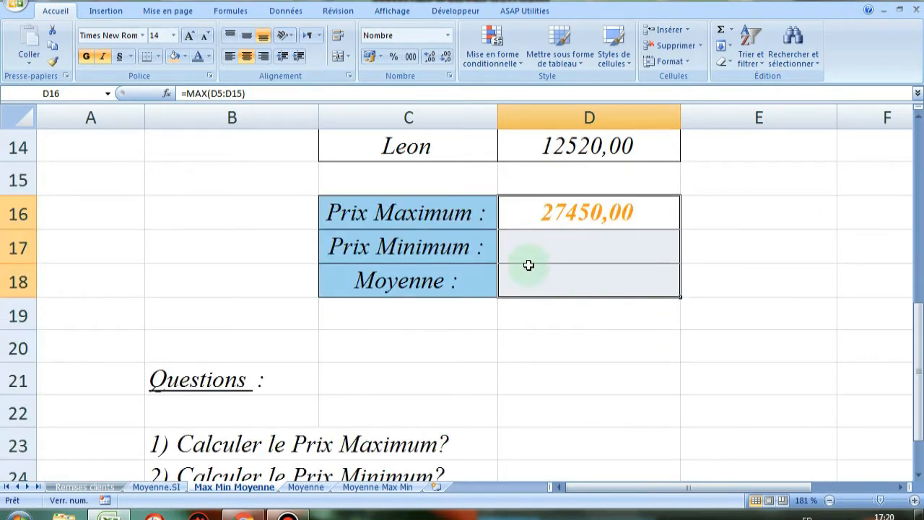
pyautogui.scroll(2, 505, 259)
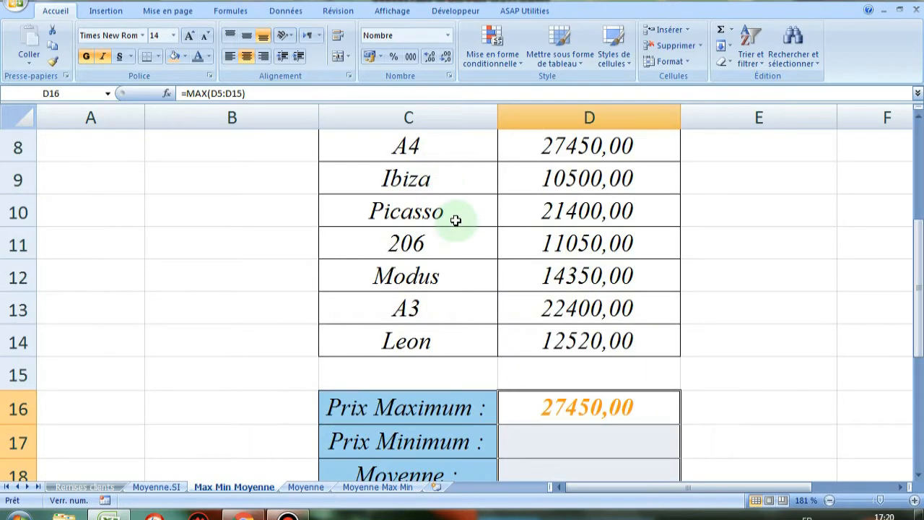
pyautogui.scroll(-1, 573, 369)
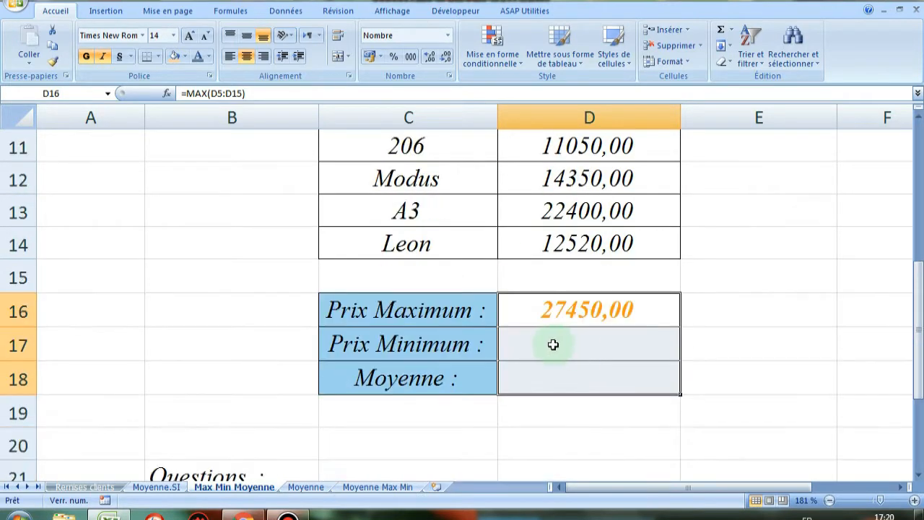
# Insert the MIN function from the Statistiques category into the Prix Minimum cell D17
pyautogui.click(573, 337)
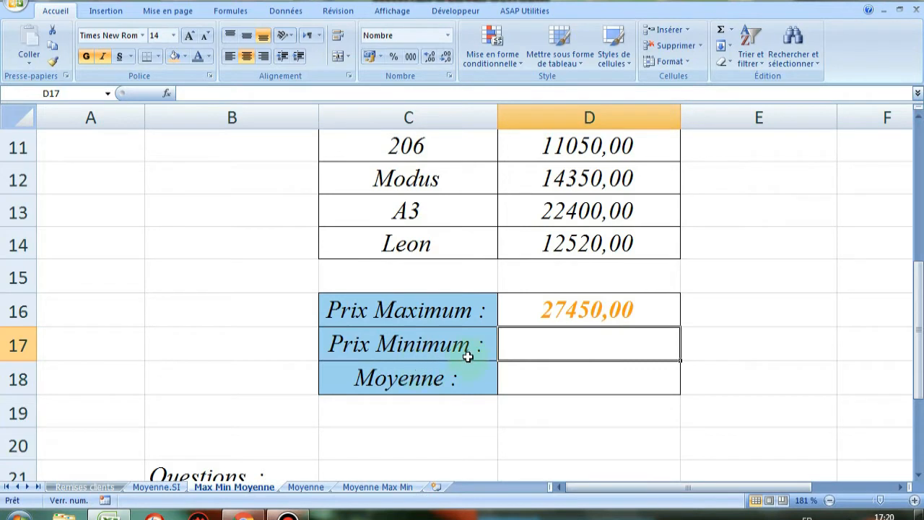
pyautogui.scroll(1, 584, 336)
pyautogui.scroll(-1, 575, 330)
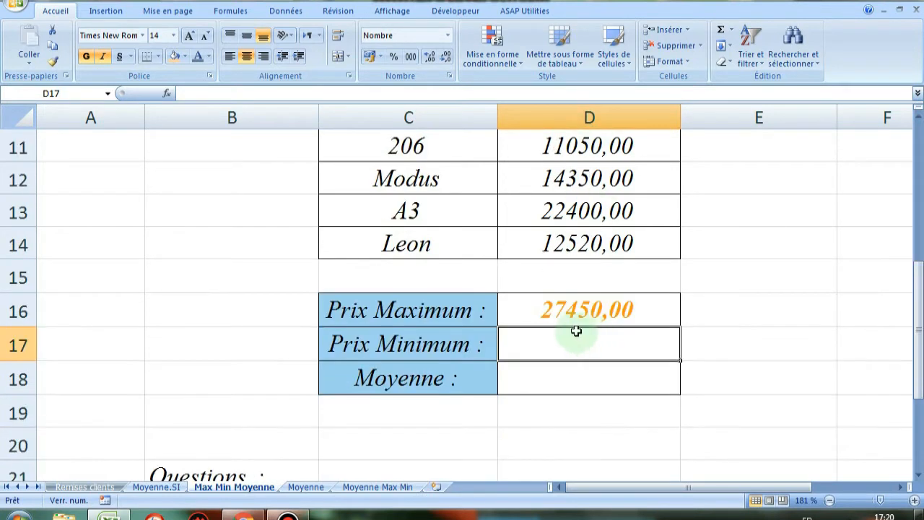
pyautogui.click(231, 12)
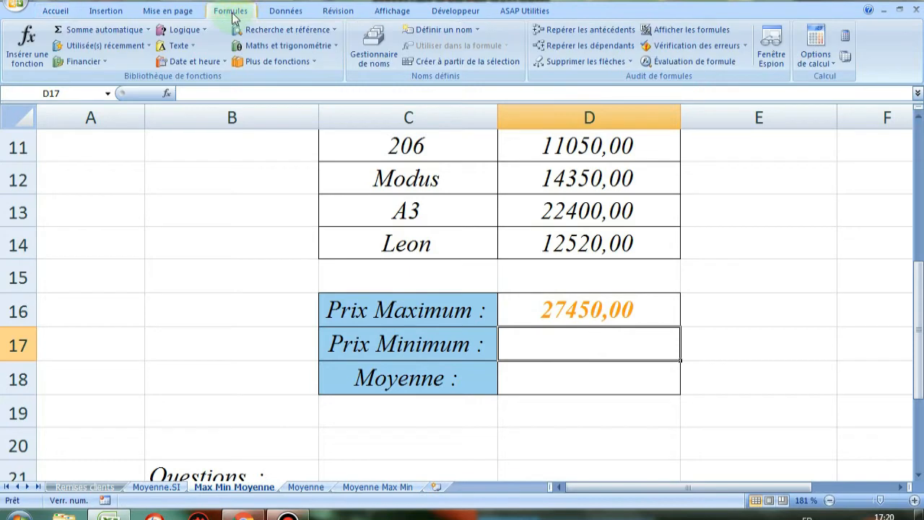
pyautogui.click(27, 44)
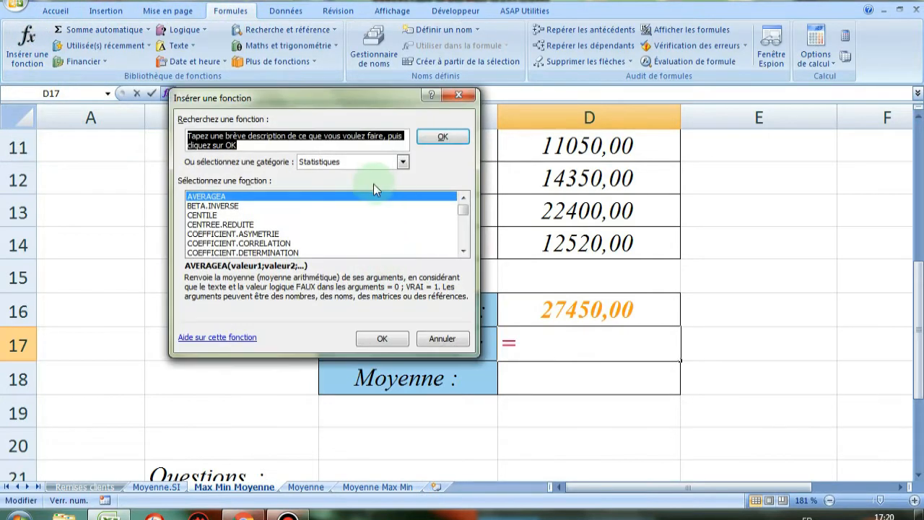
pyautogui.click(402, 162)
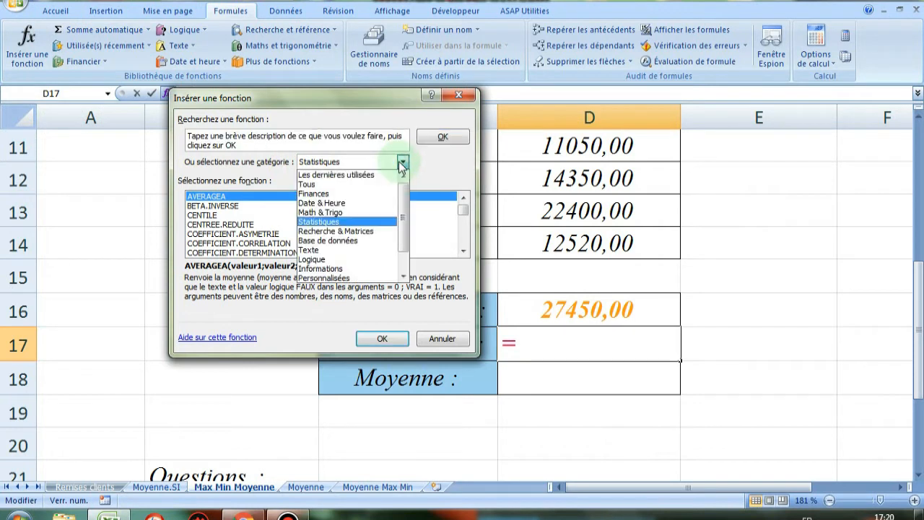
pyautogui.click(348, 223)
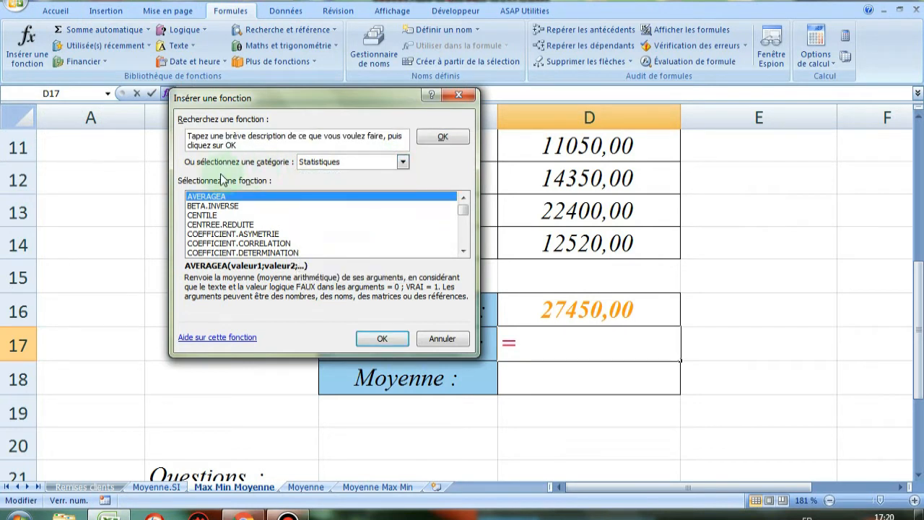
pyautogui.click(230, 224)
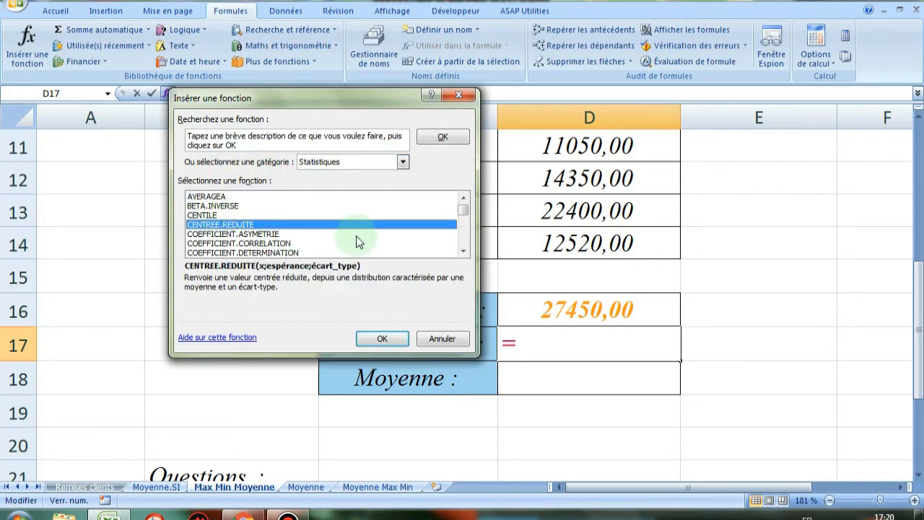
pyautogui.press('m')
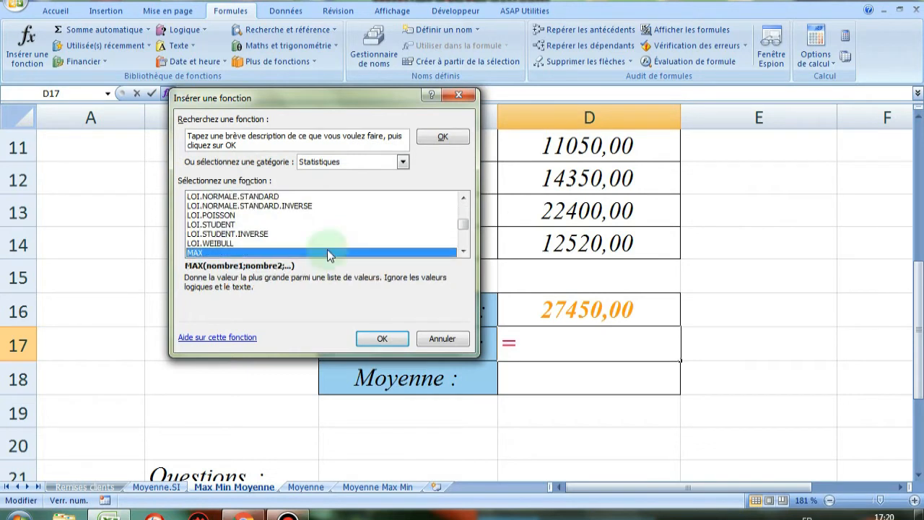
pyautogui.click(463, 250)
pyautogui.click(463, 250)
pyautogui.click(463, 250)
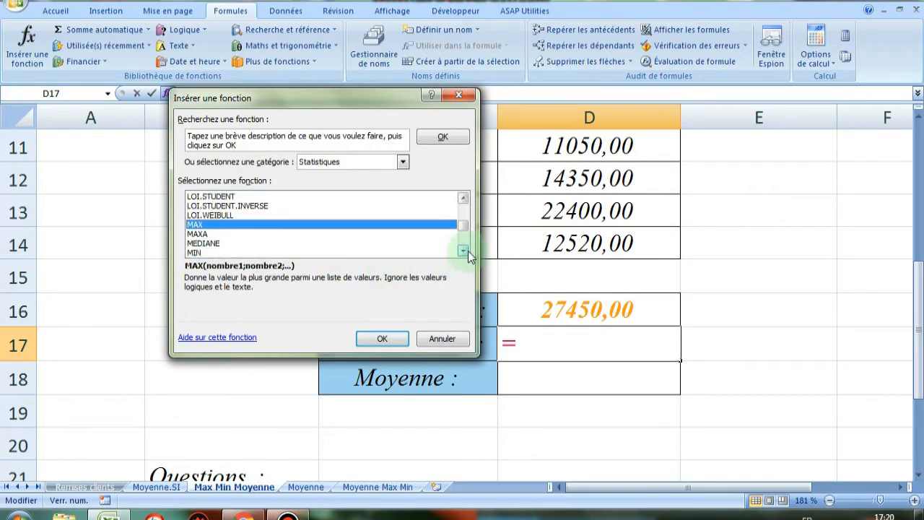
pyautogui.click(462, 251)
pyautogui.click(274, 244)
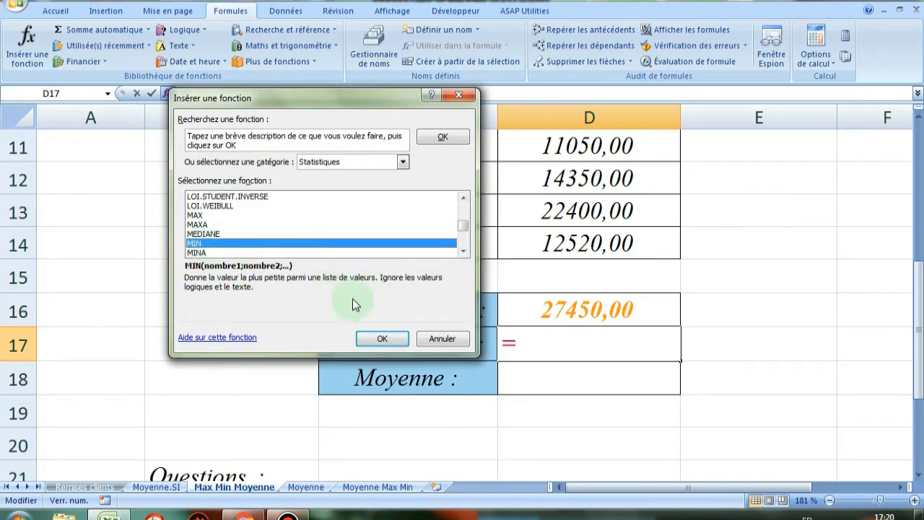
pyautogui.click(382, 340)
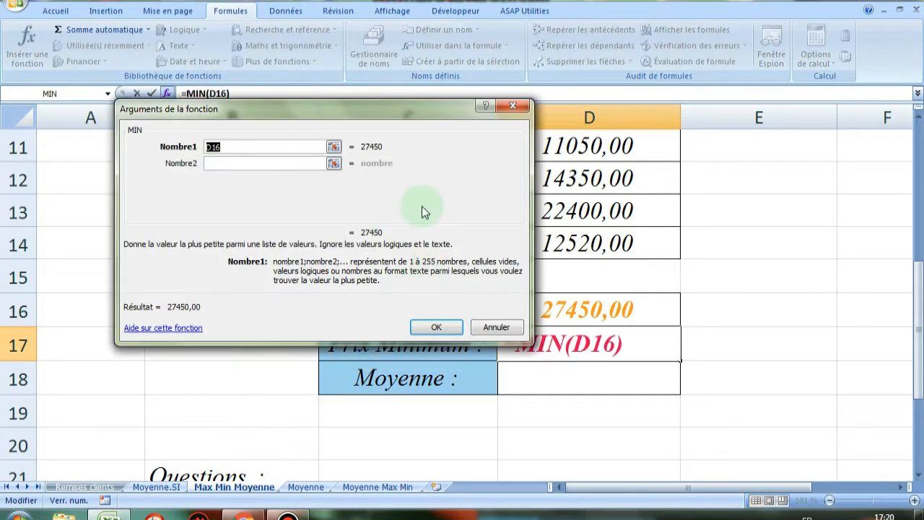
# Replace the suggested Nombre1 argument of MIN with the price range D5:D14 and validate the function
pyautogui.moveTo(376, 114); pyautogui.dragTo(381, 271)
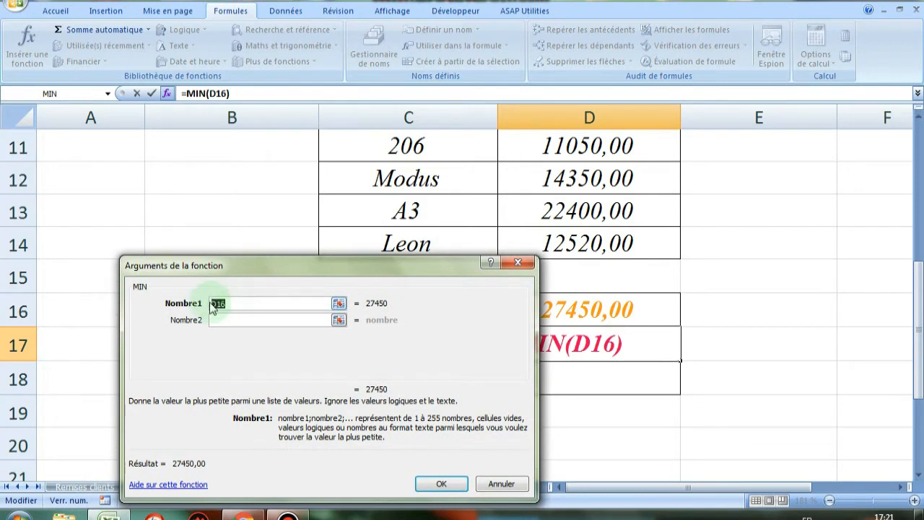
pyautogui.press('Delete')
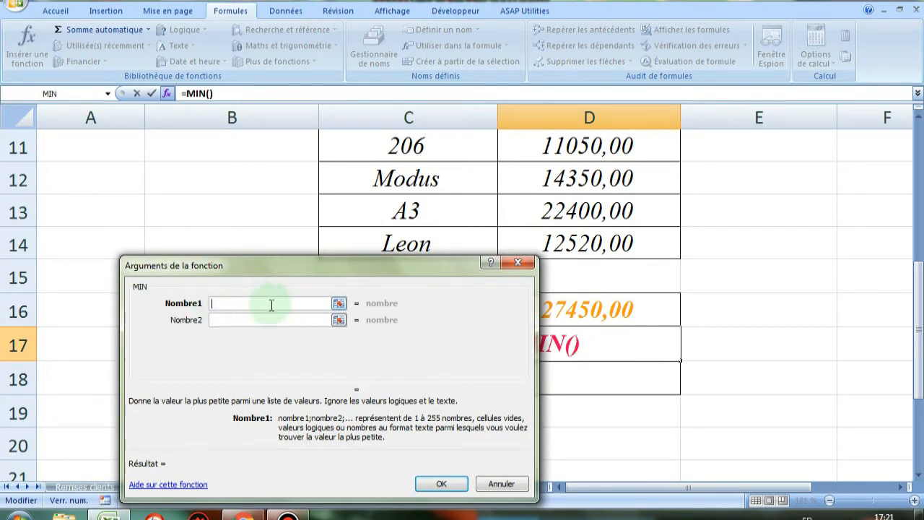
pyautogui.moveTo(434, 267); pyautogui.dragTo(388, 263)
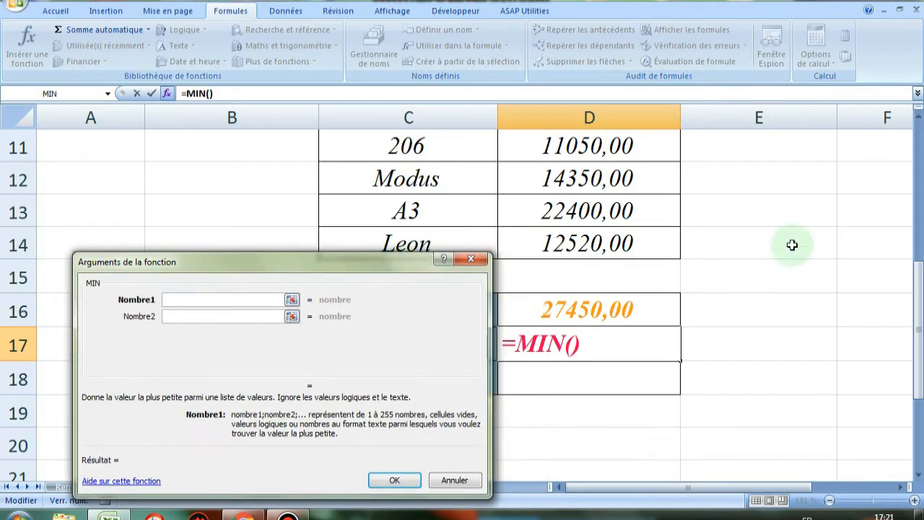
pyautogui.click(915, 261)
pyautogui.moveTo(915, 261); pyautogui.dragTo(909, 171)
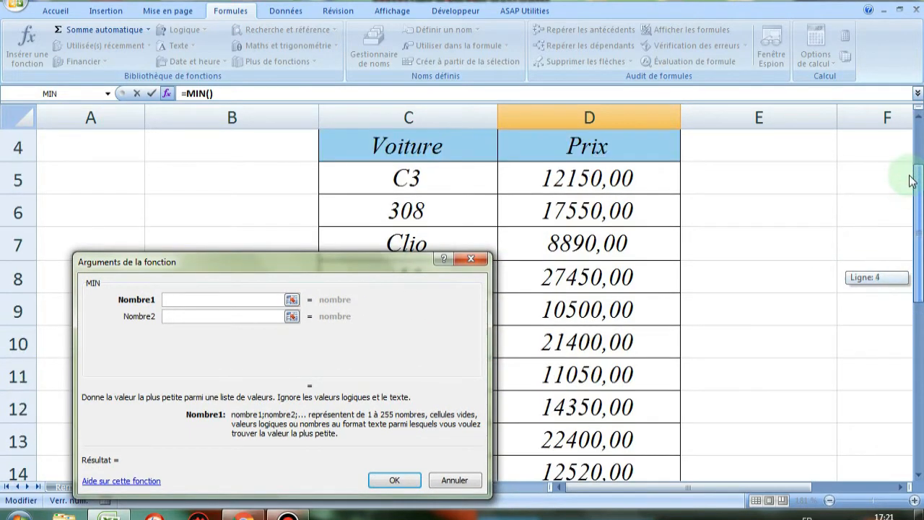
pyautogui.moveTo(622, 178); pyautogui.dragTo(652, 397)
pyautogui.moveTo(353, 257); pyautogui.dragTo(355, 153)
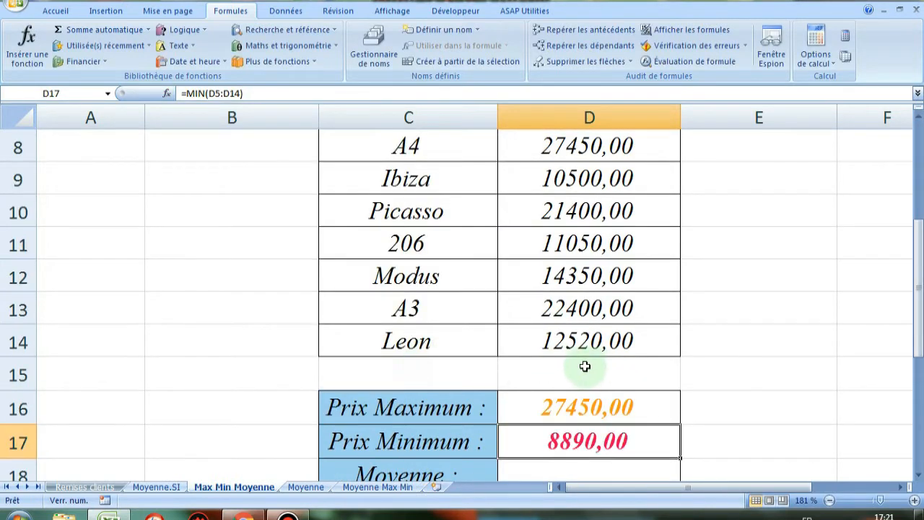
# Check the minimum price in D17 against the Prix column and read the exercise questions below the table
pyautogui.scroll(-2, 585, 366)
pyautogui.scroll(2, 584, 366)
pyautogui.scroll(2, 583, 373)
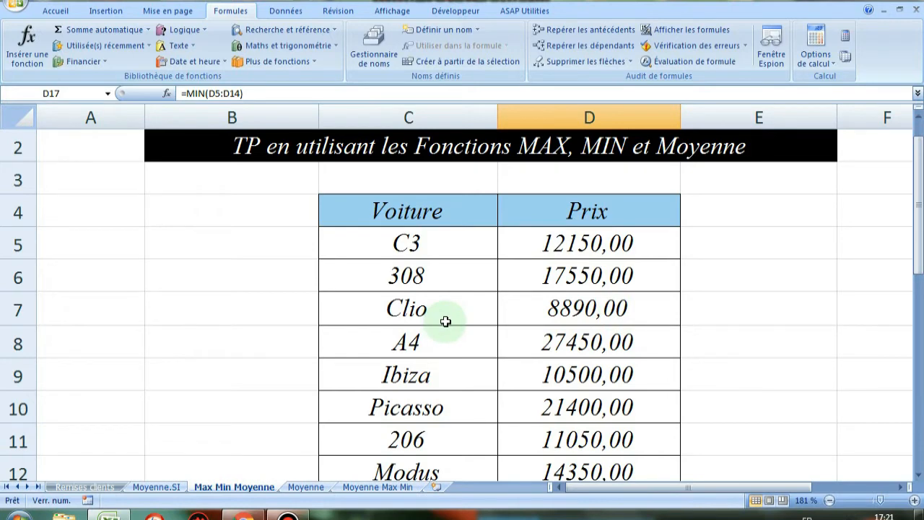
pyautogui.scroll(-2, 445, 321)
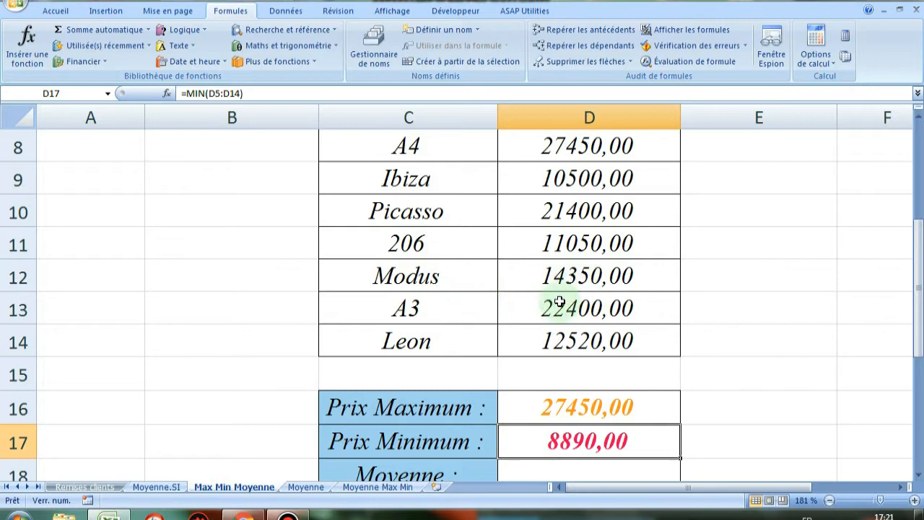
pyautogui.scroll(-1, 659, 357)
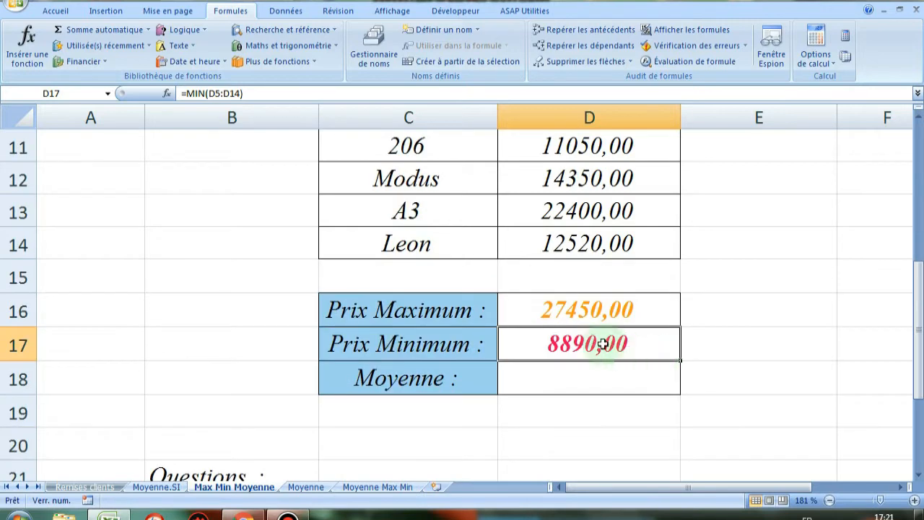
pyautogui.scroll(-2, 507, 381)
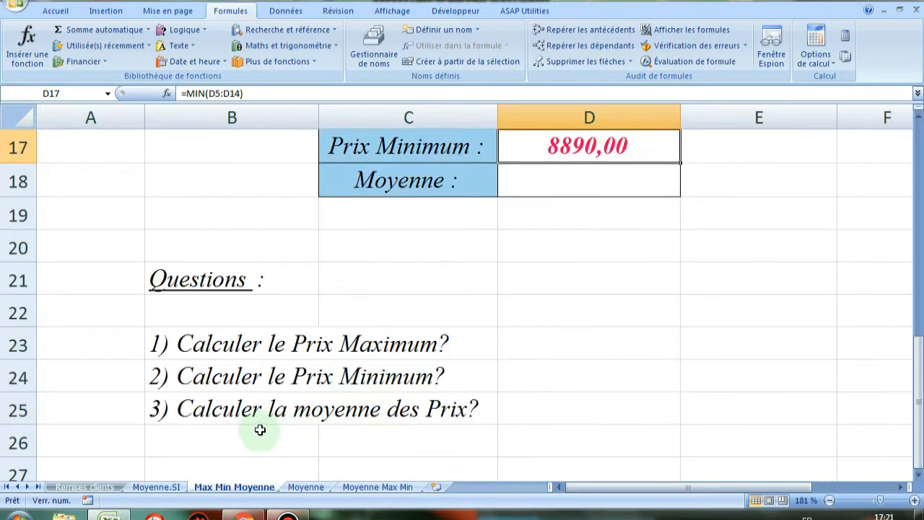
# Insert the MOYENNE function from the Statistiques category into the Moyenne cell D18
pyautogui.scroll(2, 478, 394)
pyautogui.click(584, 378)
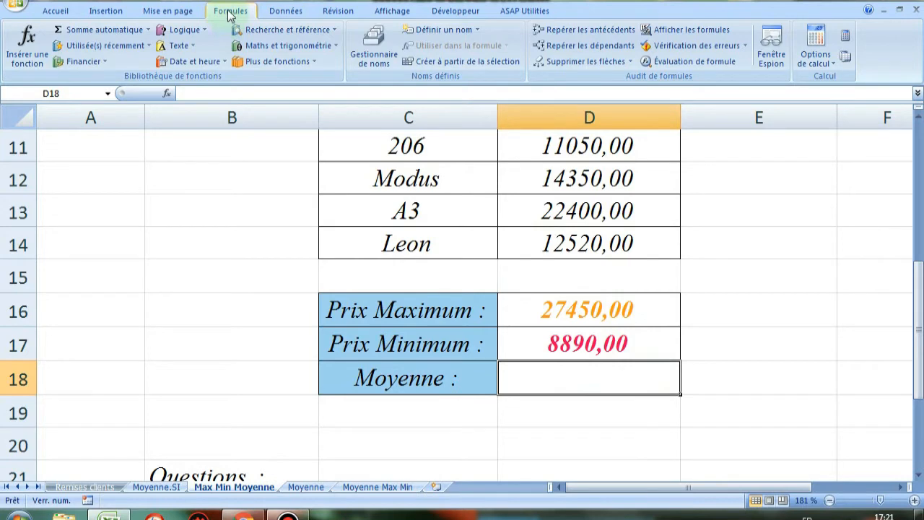
pyautogui.click(28, 45)
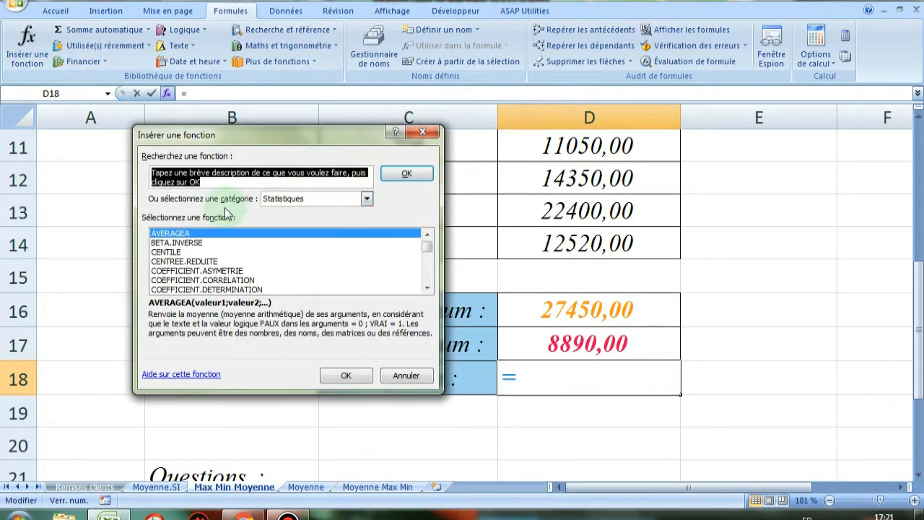
pyautogui.click(366, 199)
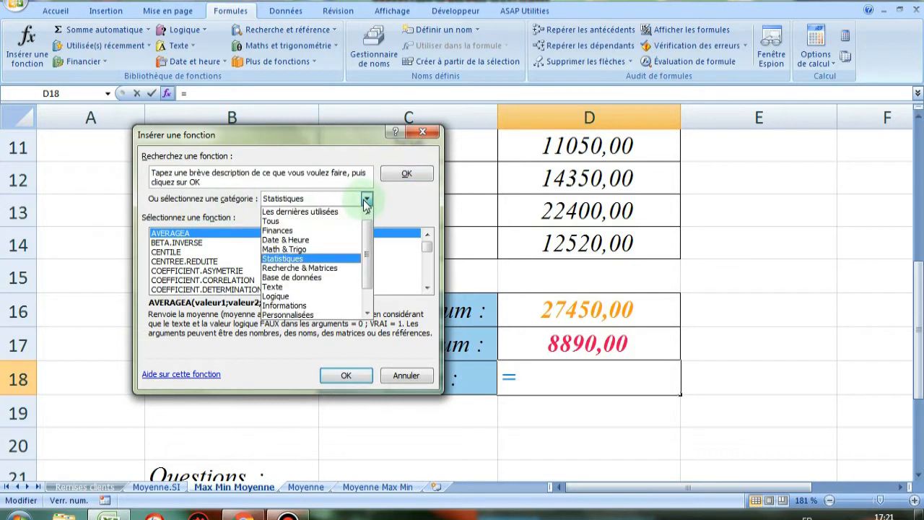
pyautogui.click(301, 257)
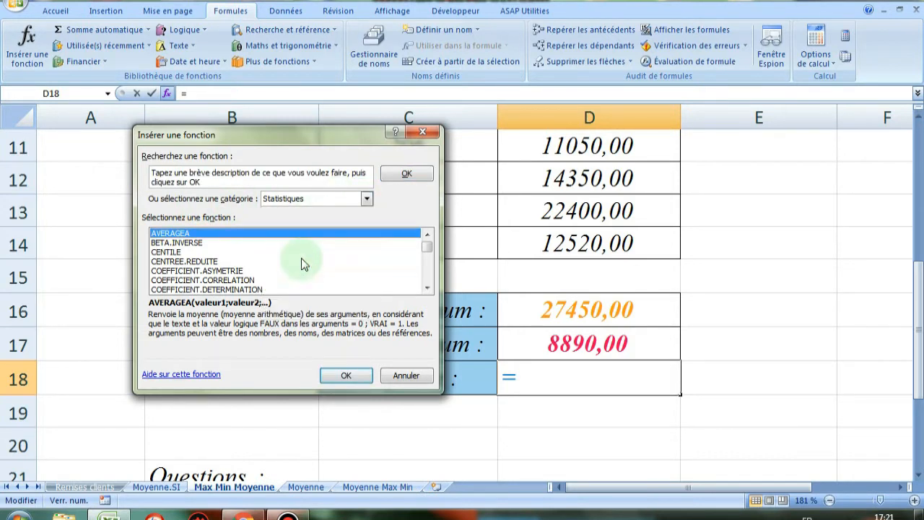
pyautogui.click(187, 262)
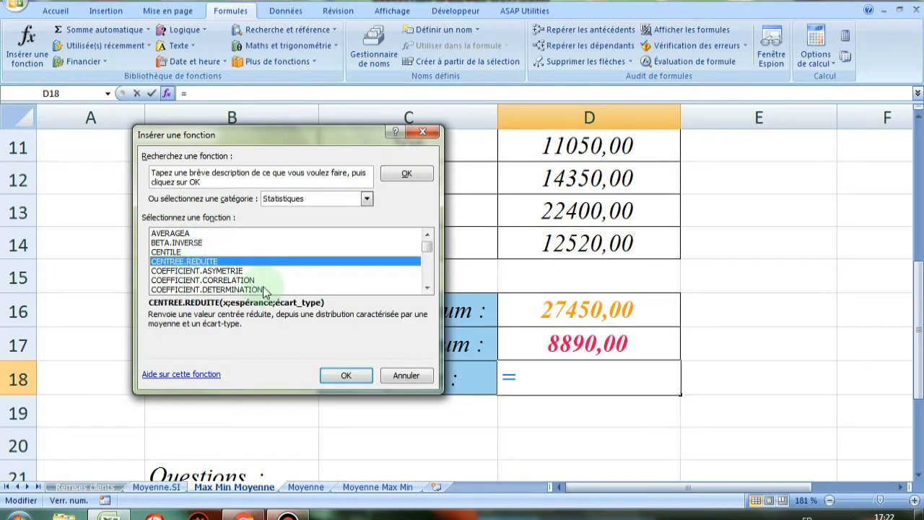
pyautogui.press('m')
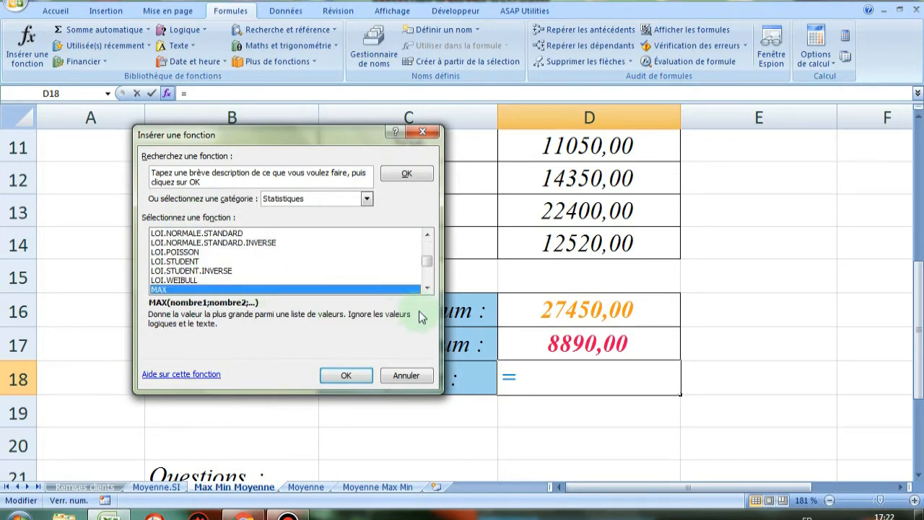
pyautogui.click(428, 289)
pyautogui.click(429, 288)
pyautogui.click(429, 288)
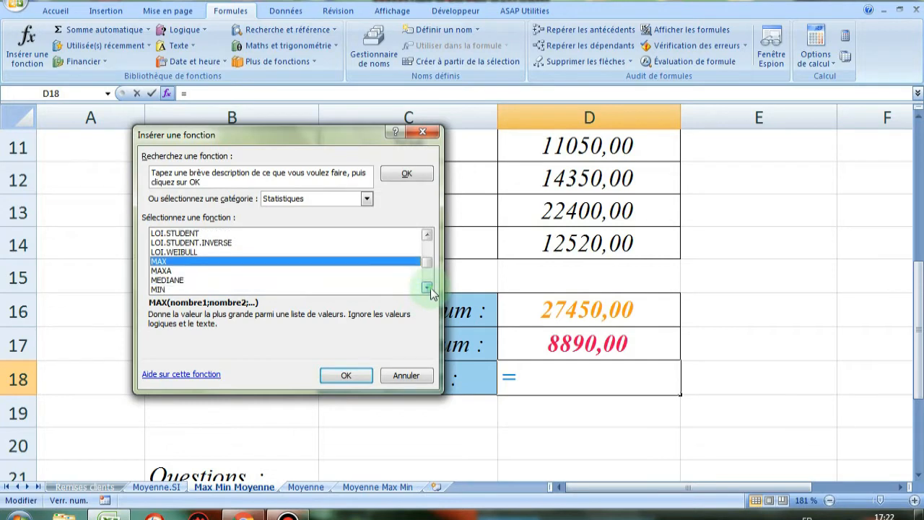
pyautogui.click(428, 289)
pyautogui.click(429, 289)
pyautogui.click(428, 288)
pyautogui.click(429, 289)
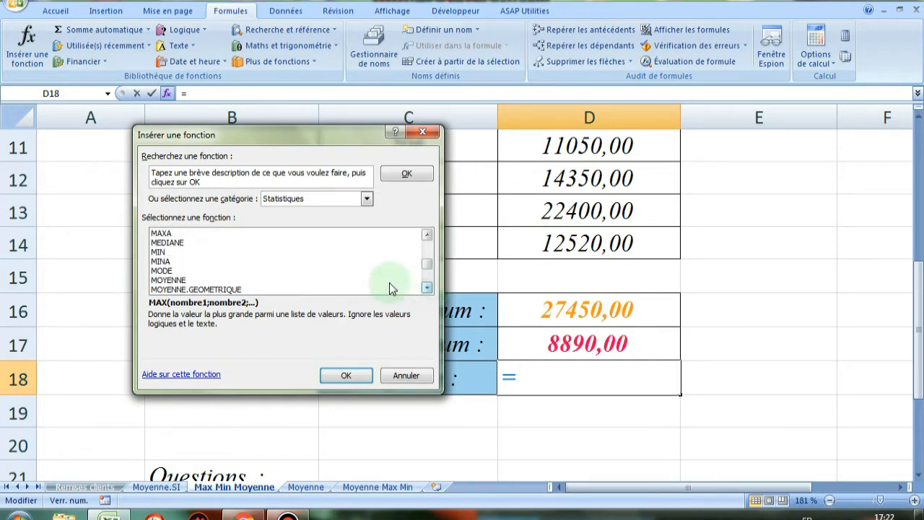
pyautogui.click(181, 280)
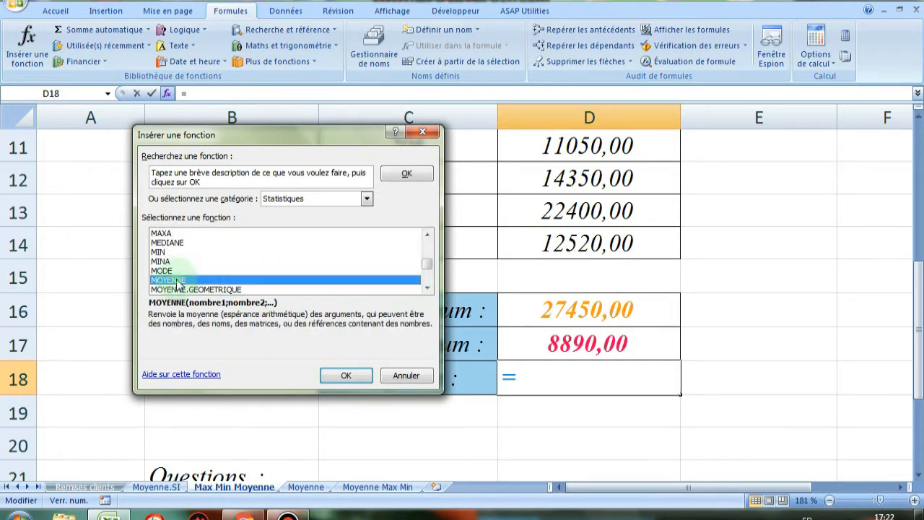
pyautogui.click(344, 376)
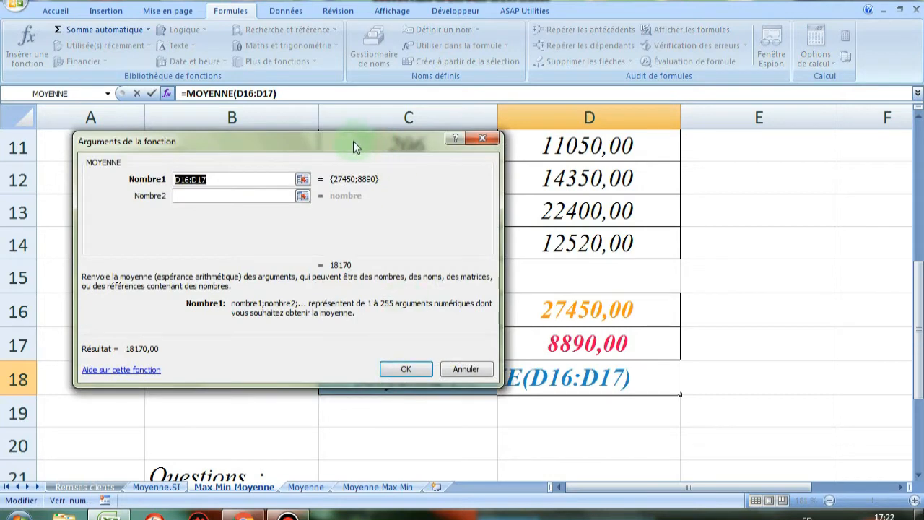
# Replace the suggested Nombre1 argument of MOYENNE with the price range D5:D14 and validate the function
pyautogui.moveTo(353, 140); pyautogui.dragTo(335, 295)
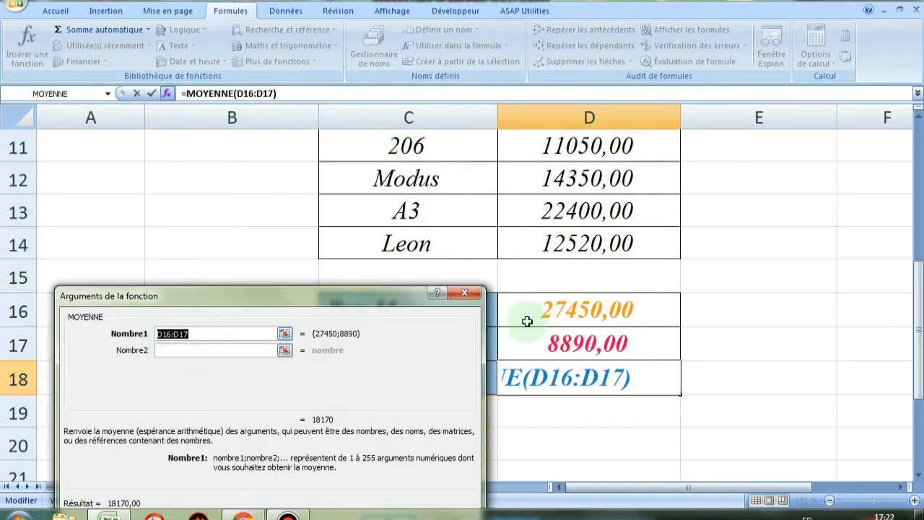
pyautogui.moveTo(916, 281); pyautogui.dragTo(915, 164)
pyautogui.press('BackSpace')
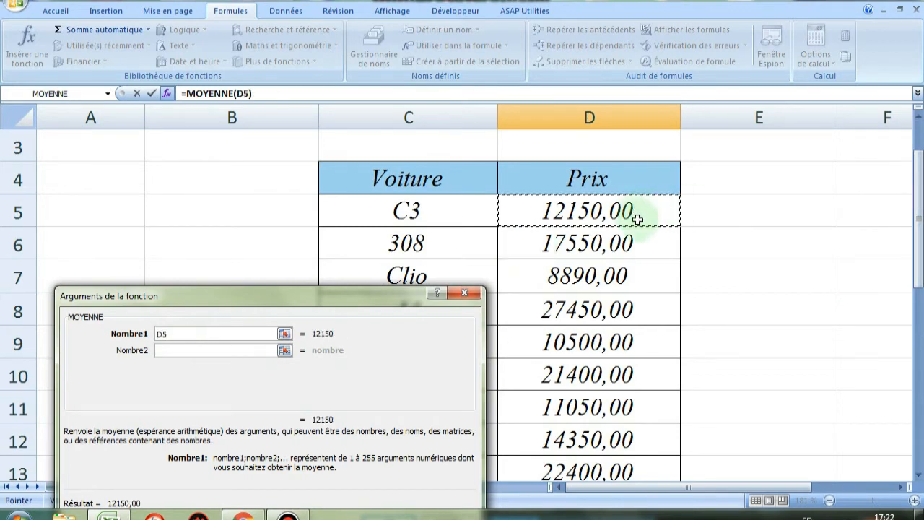
pyautogui.moveTo(637, 218); pyautogui.dragTo(659, 406)
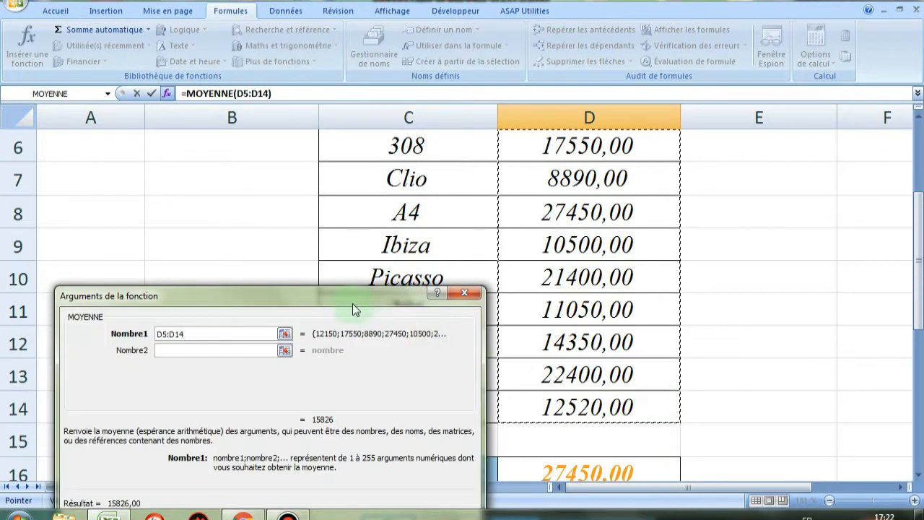
pyautogui.moveTo(352, 309); pyautogui.dragTo(317, 176)
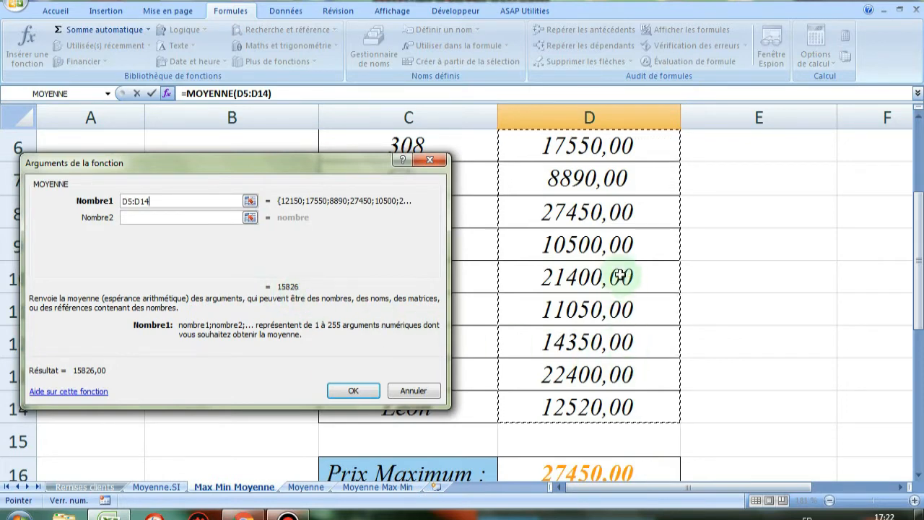
pyautogui.scroll(1, 633, 135)
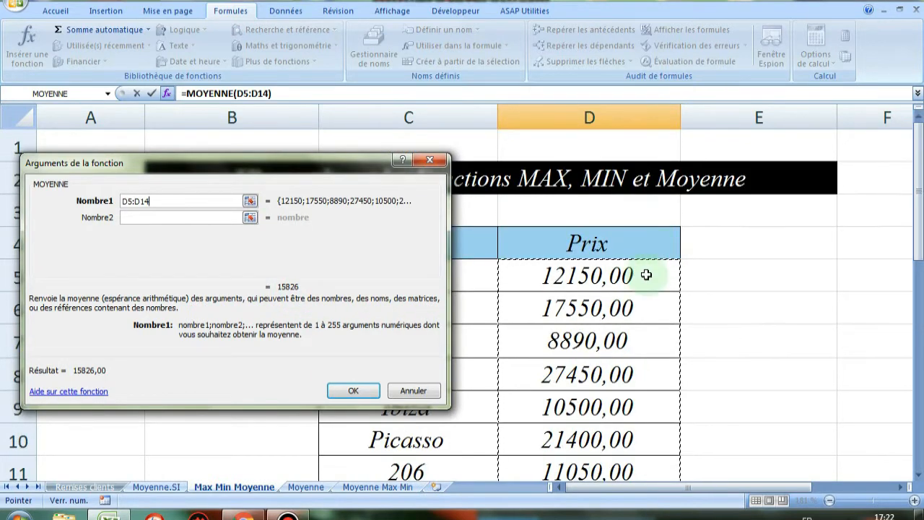
pyautogui.scroll(-1, 633, 187)
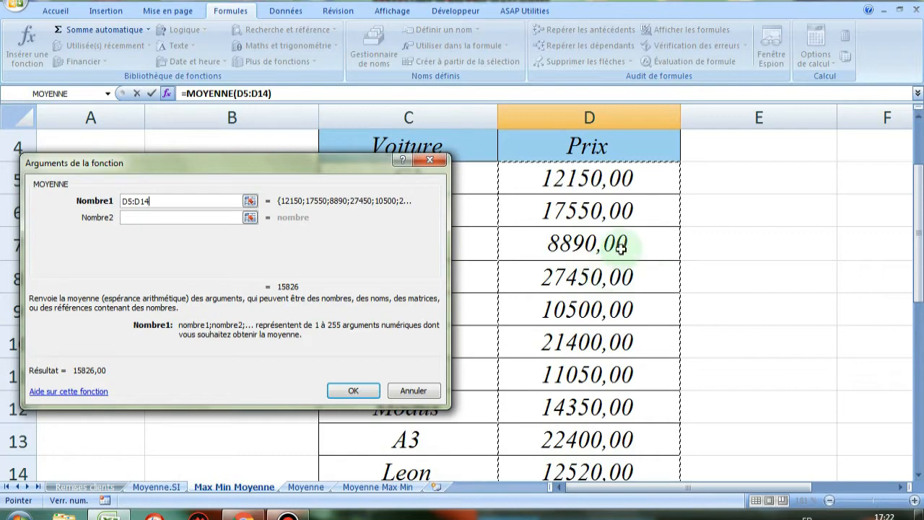
pyautogui.moveTo(353, 164); pyautogui.dragTo(233, 132)
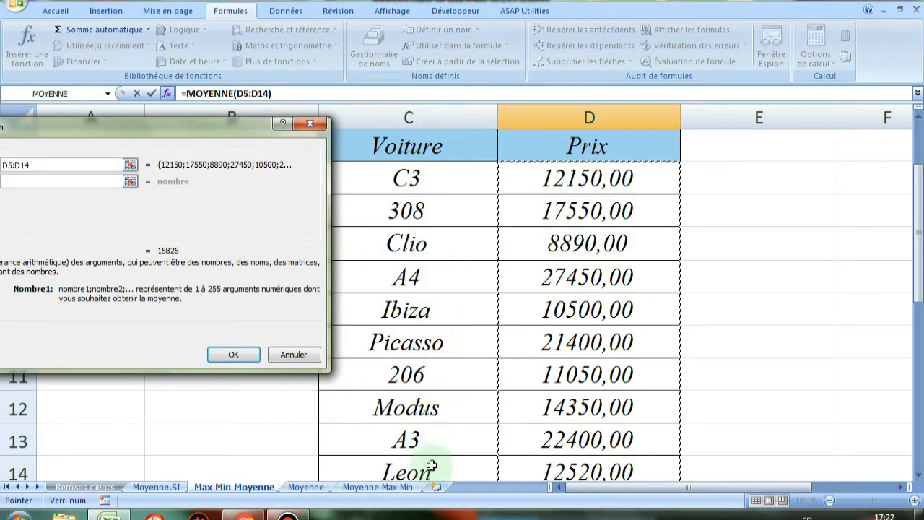
pyautogui.scroll(-1, 437, 462)
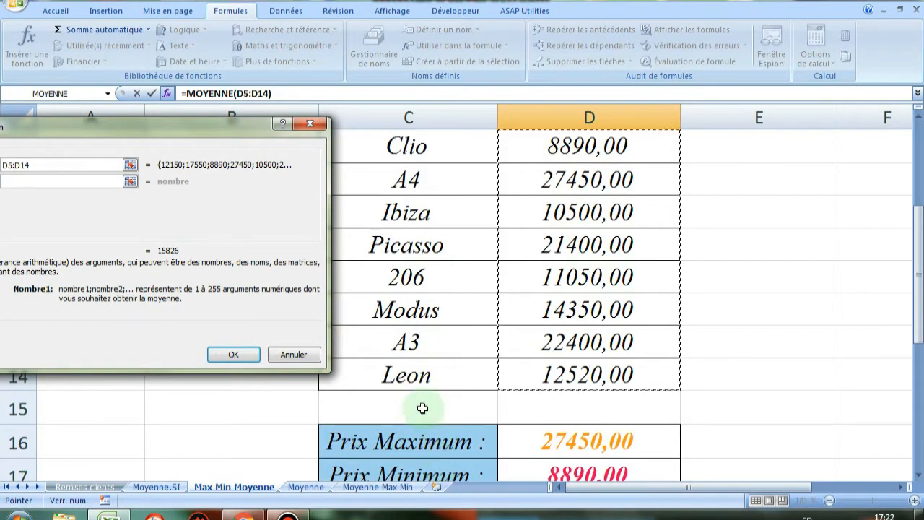
pyautogui.click(236, 355)
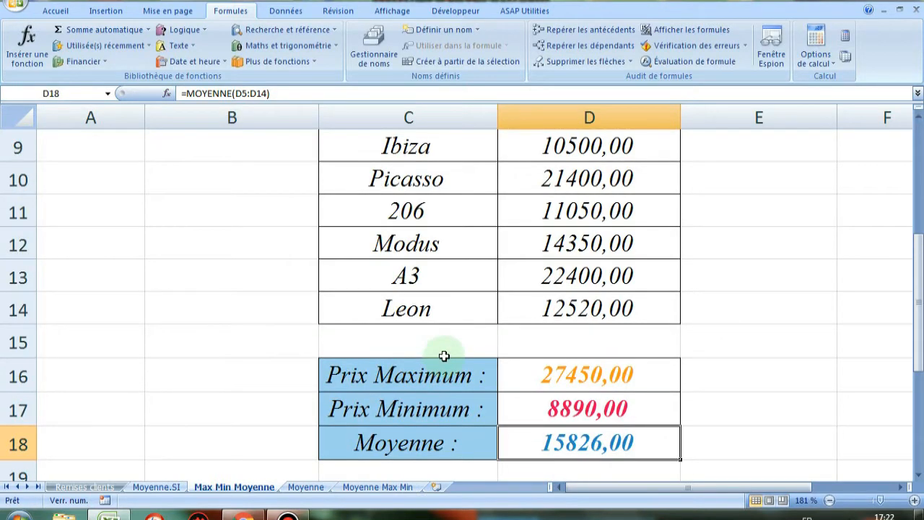
# Review the average in D18 and its formula against the Prix column and the maximum and minimum results
pyautogui.click(700, 439)
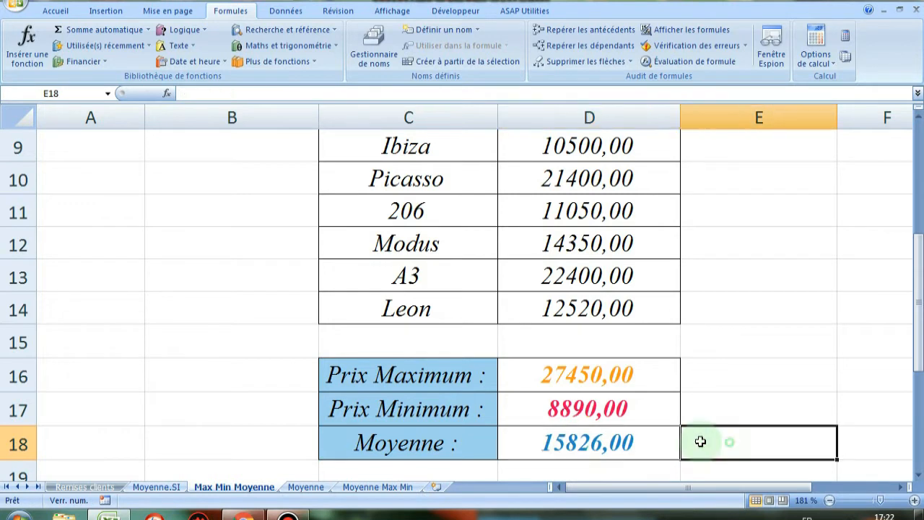
pyautogui.click(636, 449)
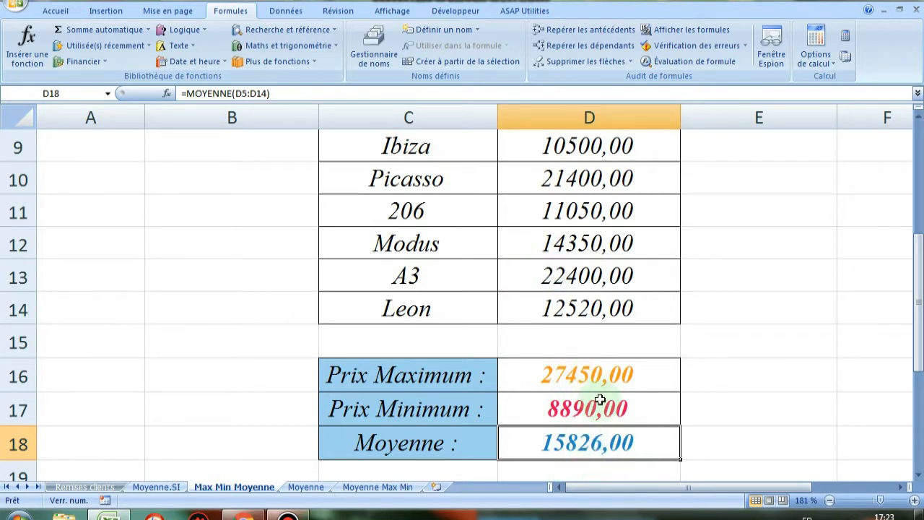
pyautogui.scroll(1, 594, 390)
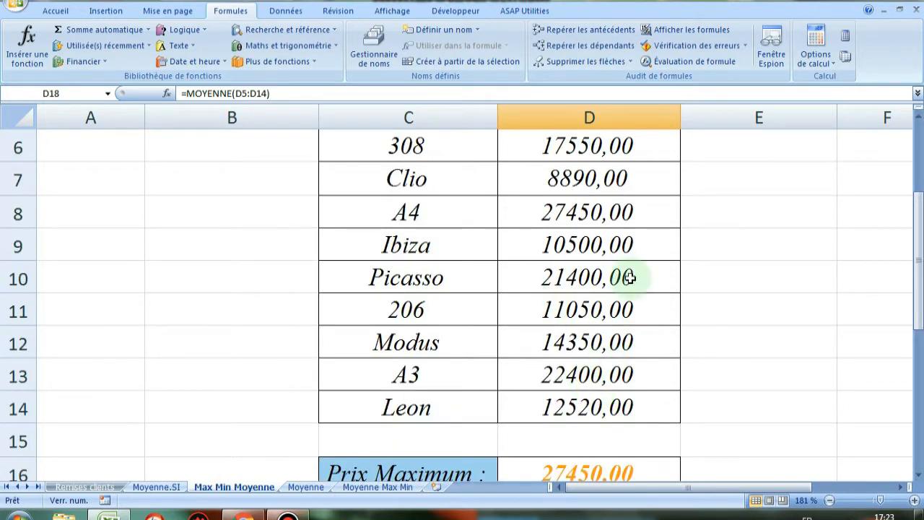
pyautogui.scroll(1, 594, 260)
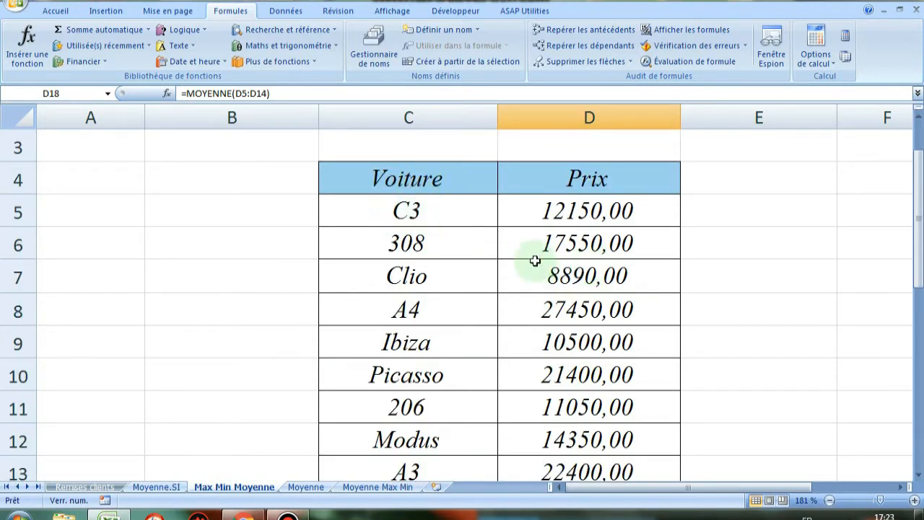
pyautogui.scroll(-3, 535, 261)
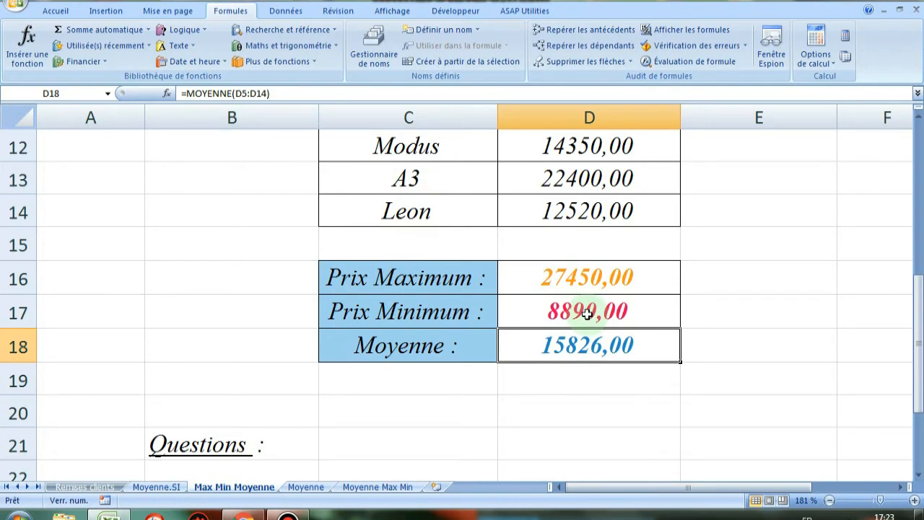
pyautogui.scroll(4, 587, 312)
pyautogui.scroll(-3, 587, 314)
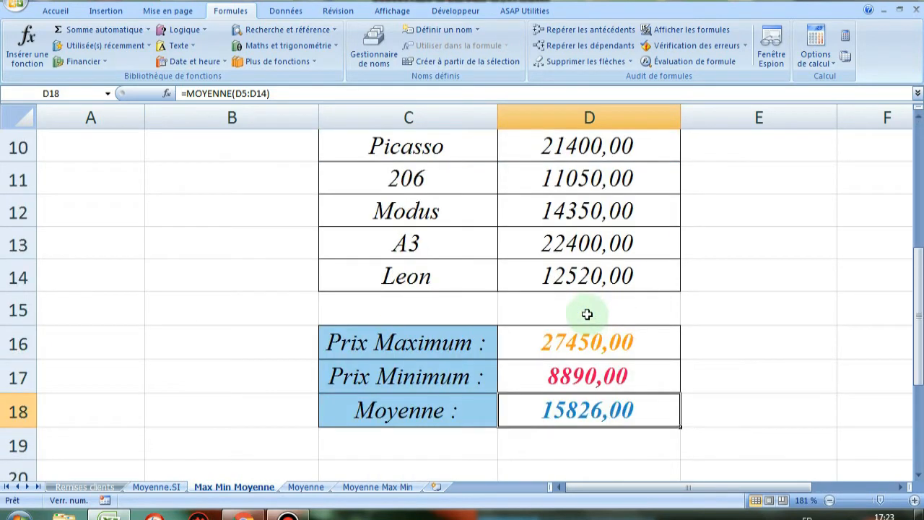
pyautogui.scroll(3, 587, 314)
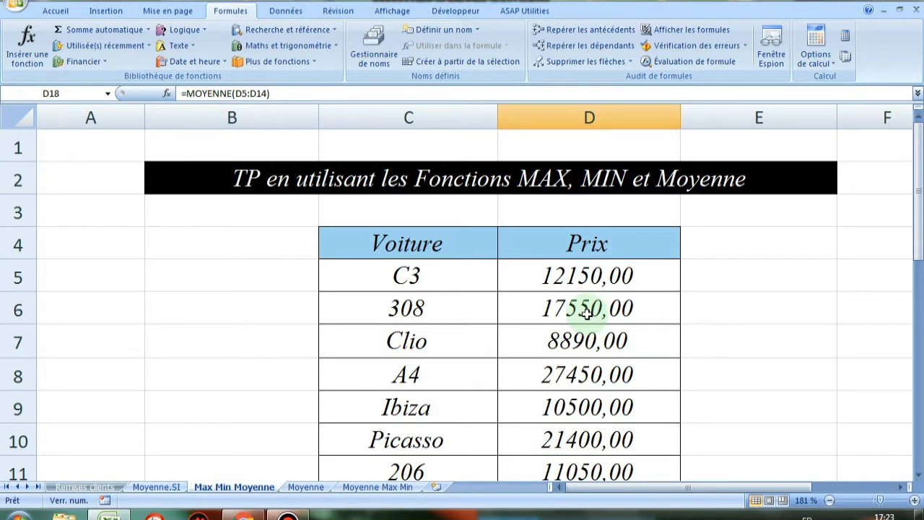
pyautogui.scroll(-3, 551, 301)
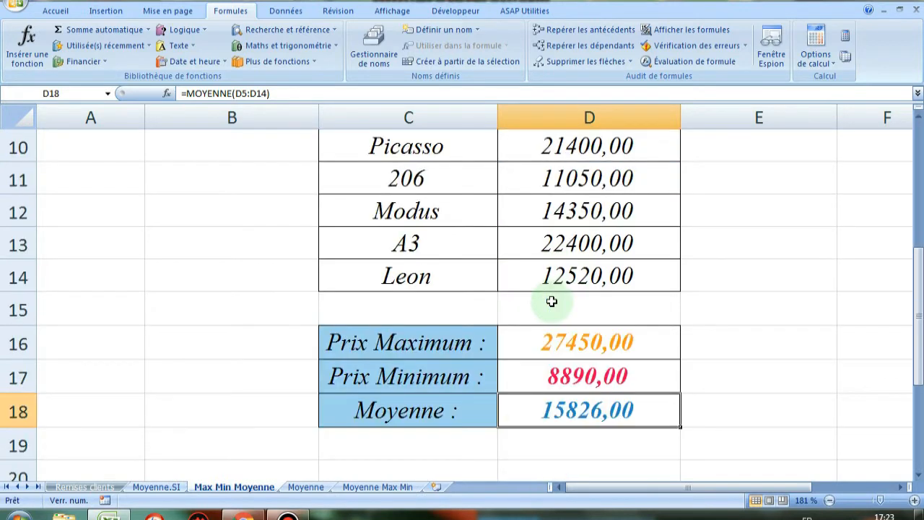
# On the Moyenne sheet, validate MOYENNE with D10:E10 in F10 and fill the formula down to F14
pyautogui.click(305, 488)
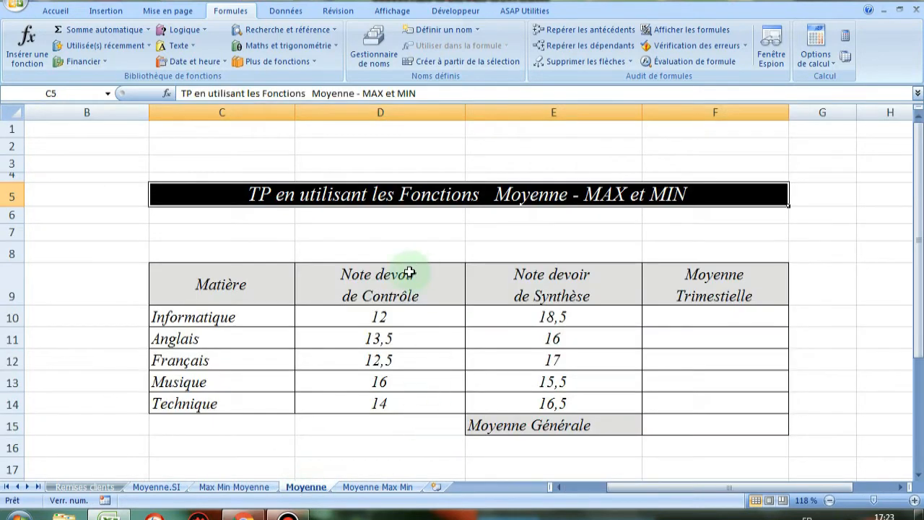
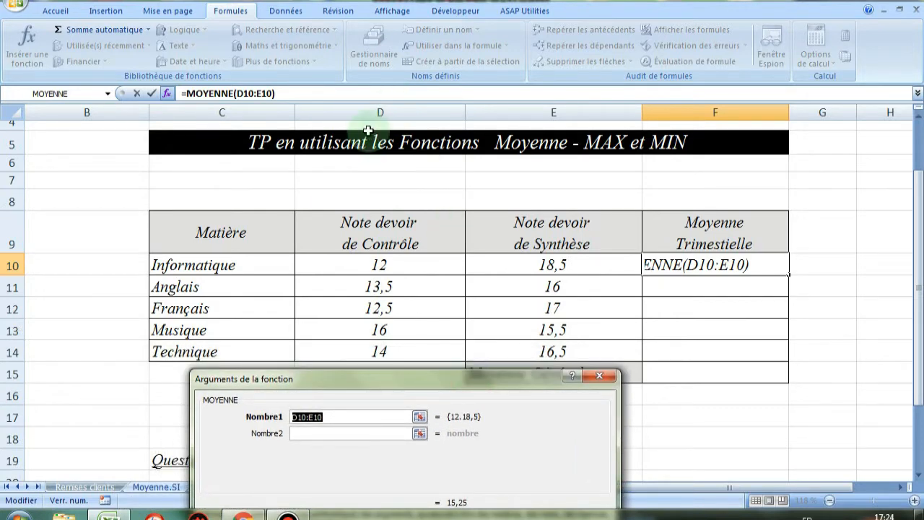
pyautogui.moveTo(457, 374); pyautogui.dragTo(337, 186)
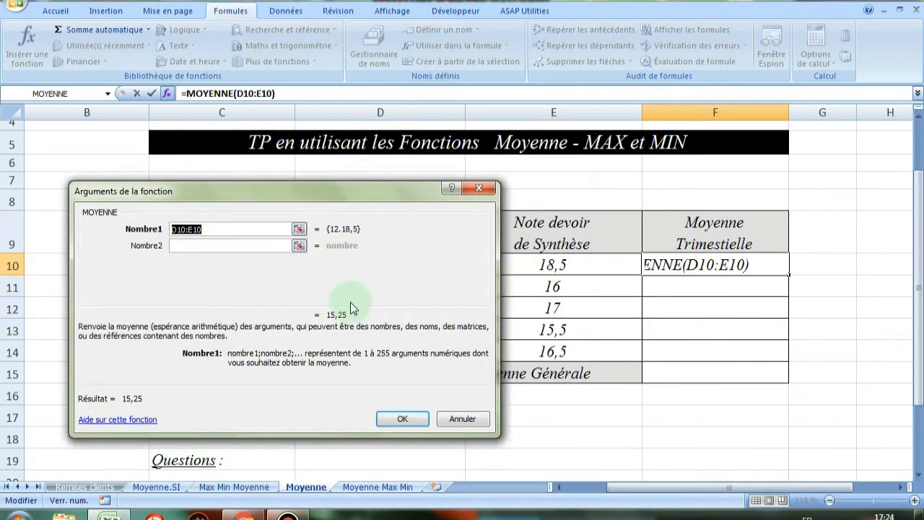
pyautogui.click(402, 419)
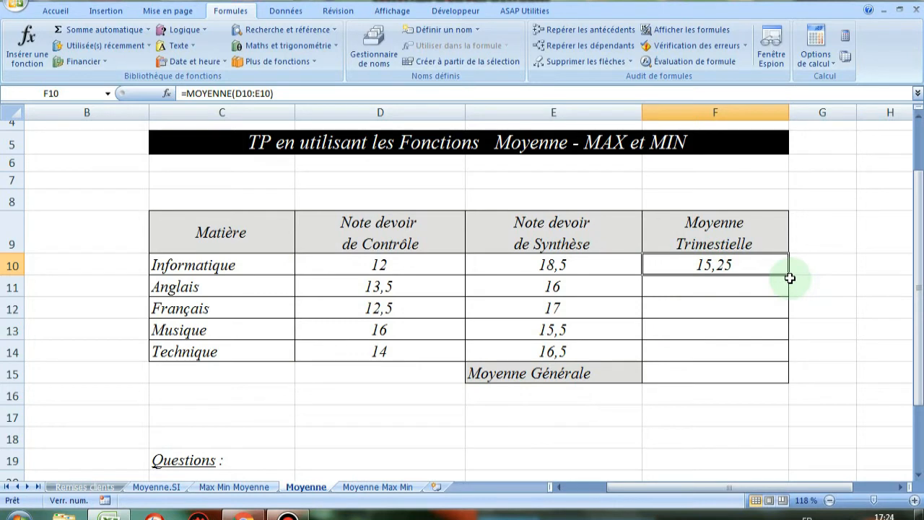
pyautogui.moveTo(790, 275); pyautogui.dragTo(789, 359)
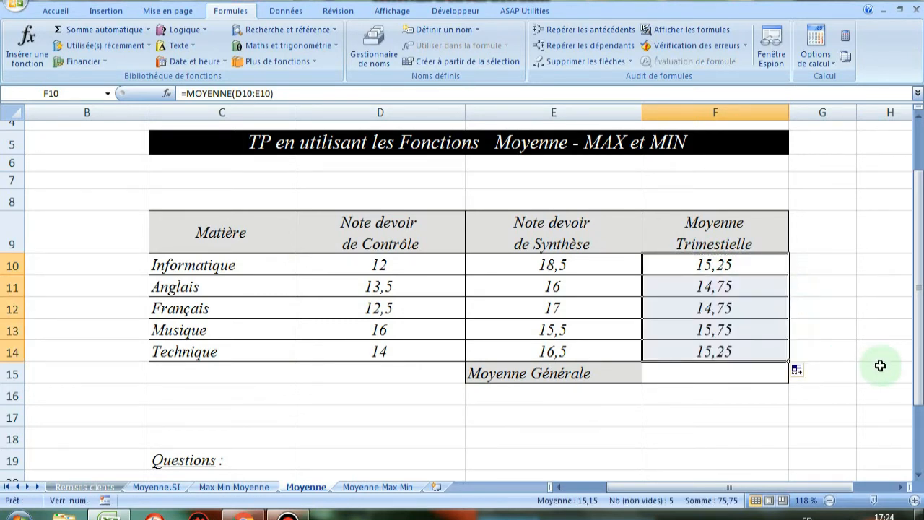
# Start inserting a function in the Moyenne Générale cell F15 and choose the Statistiques category
pyautogui.scroll(-2, 540, 376)
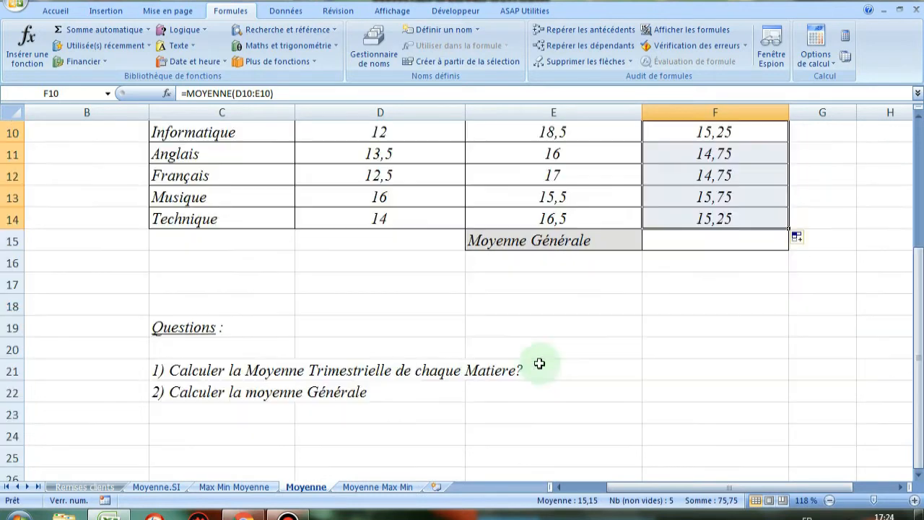
pyautogui.click(703, 241)
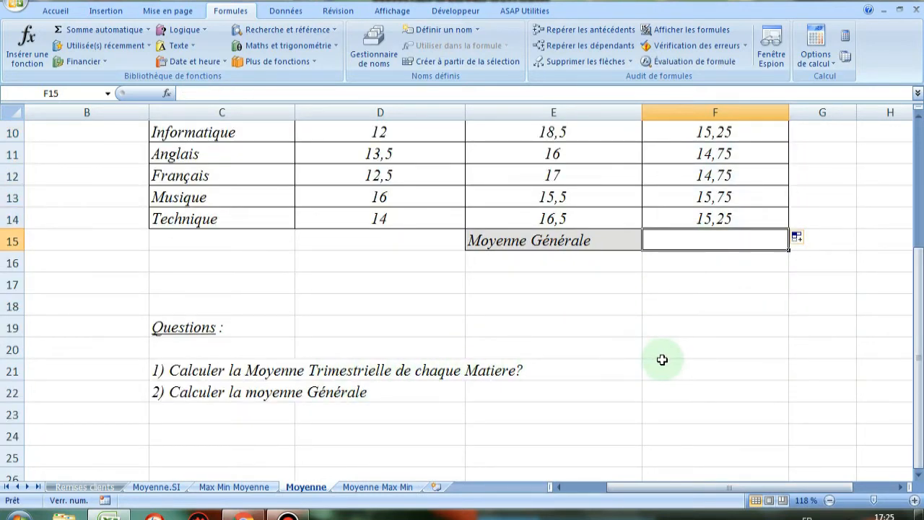
pyautogui.scroll(1, 661, 359)
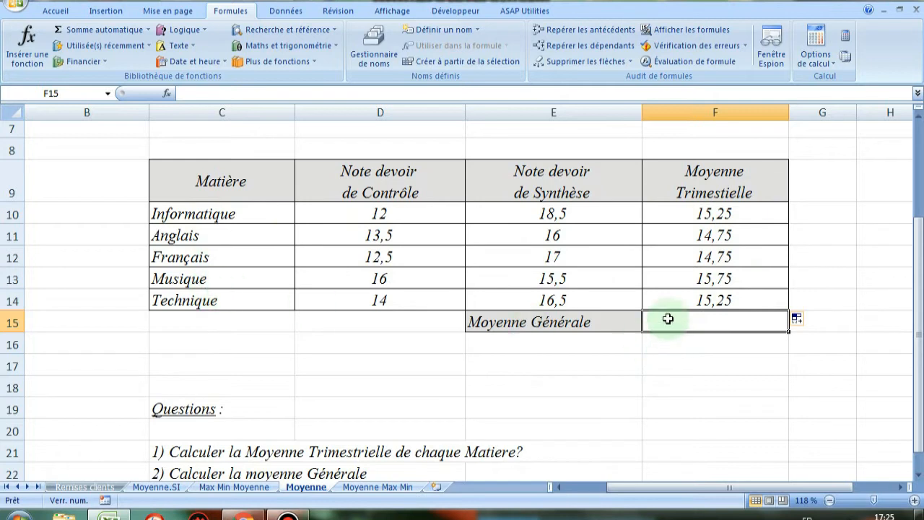
pyautogui.click(695, 359)
pyautogui.click(697, 323)
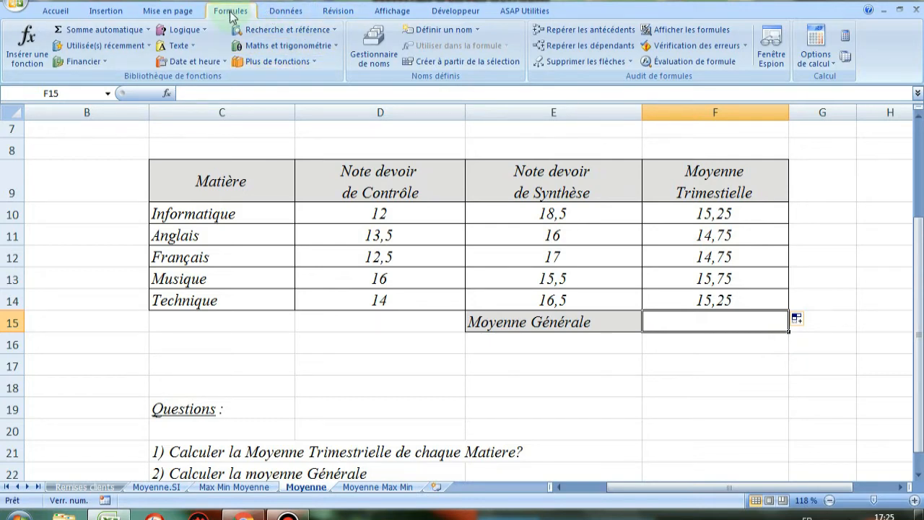
pyautogui.click(28, 43)
pyautogui.moveTo(331, 181); pyautogui.dragTo(336, 81)
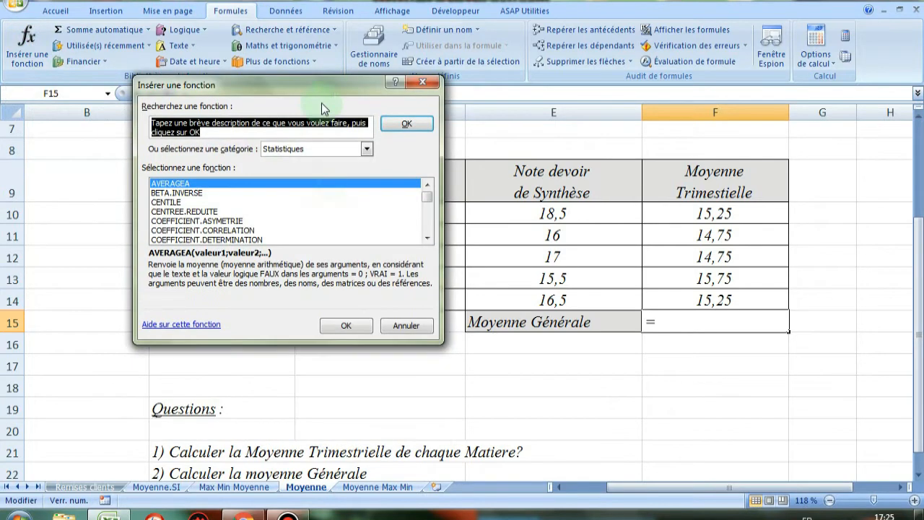
pyautogui.click(366, 148)
pyautogui.click(216, 211)
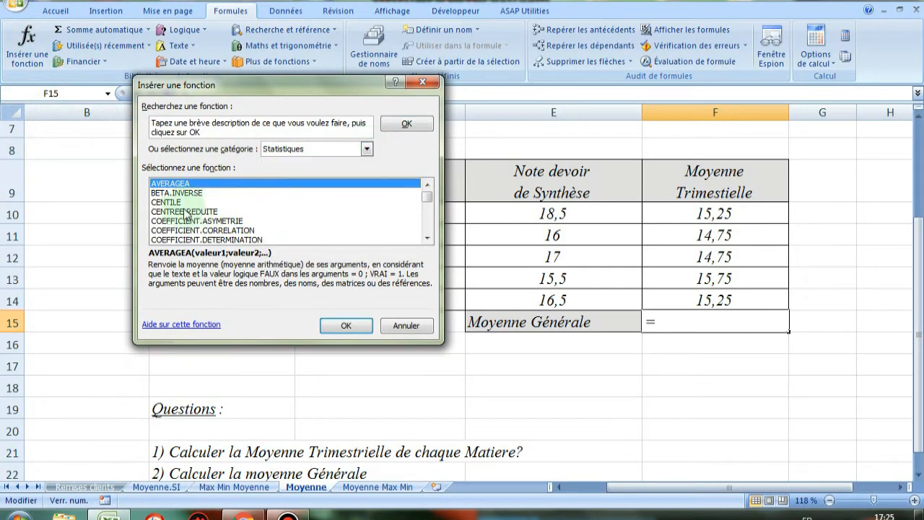
# Find MOYENNE among the statistical functions and insert it into F15
pyautogui.click(181, 213)
pyautogui.press('m')
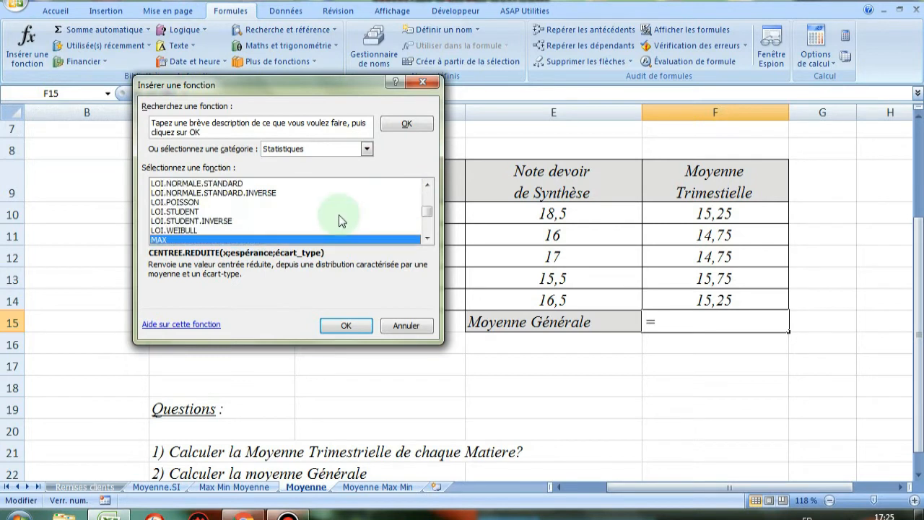
pyautogui.click(428, 240)
pyautogui.click(427, 238)
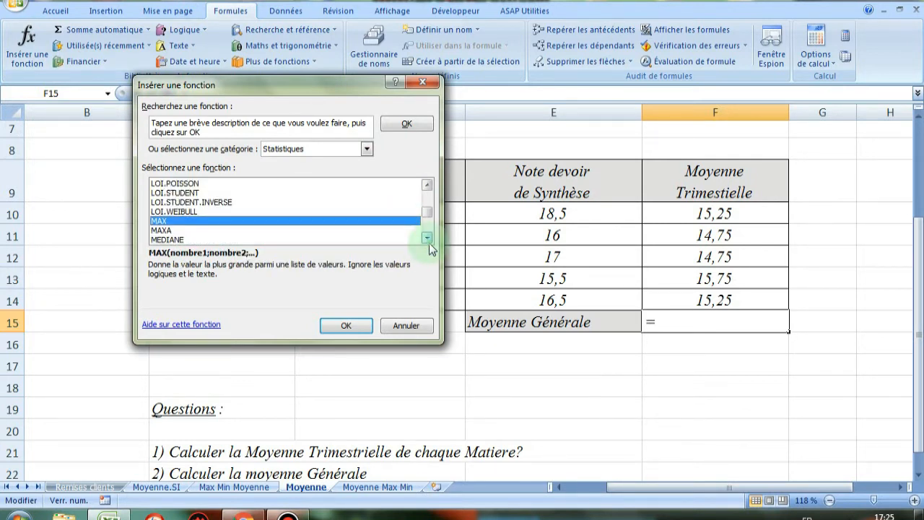
pyautogui.click(427, 238)
pyautogui.click(427, 238)
pyautogui.click(427, 238)
pyautogui.click(427, 238)
pyautogui.click(428, 238)
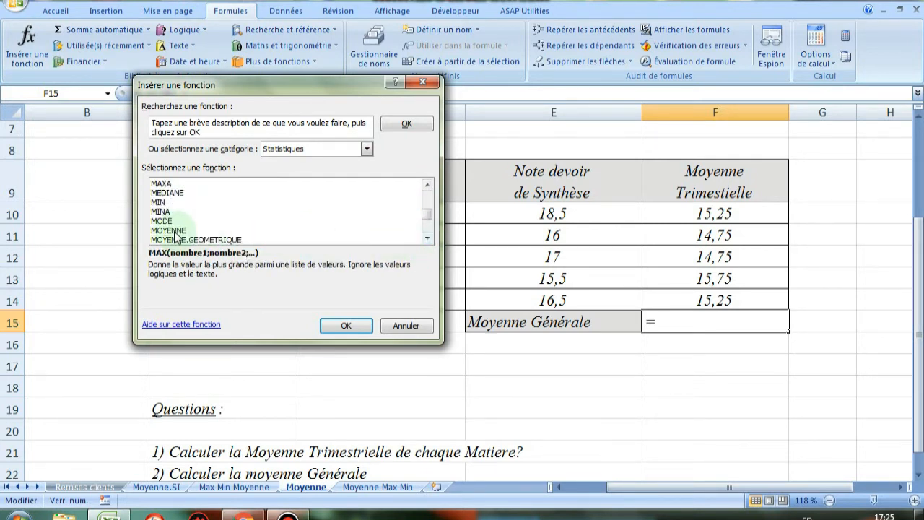
pyautogui.click(329, 232)
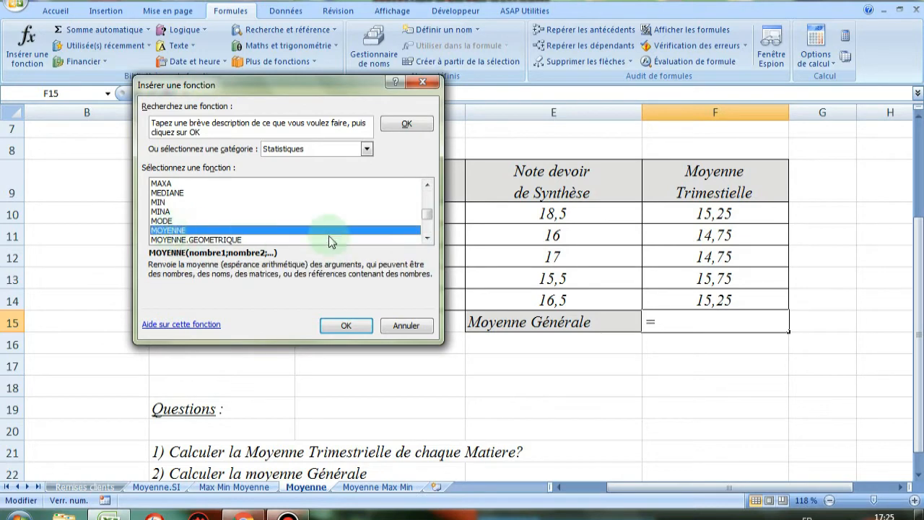
pyautogui.click(344, 327)
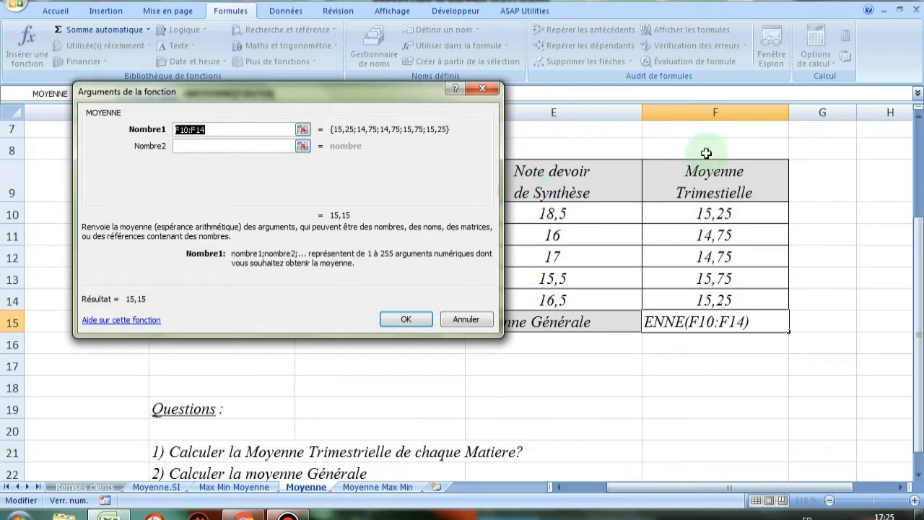
# Check the Nombre1 range F10:F14 against the Moyenne Trimestielle column and validate the MOYENNE function in F15
pyautogui.moveTo(340, 117); pyautogui.dragTo(407, 368)
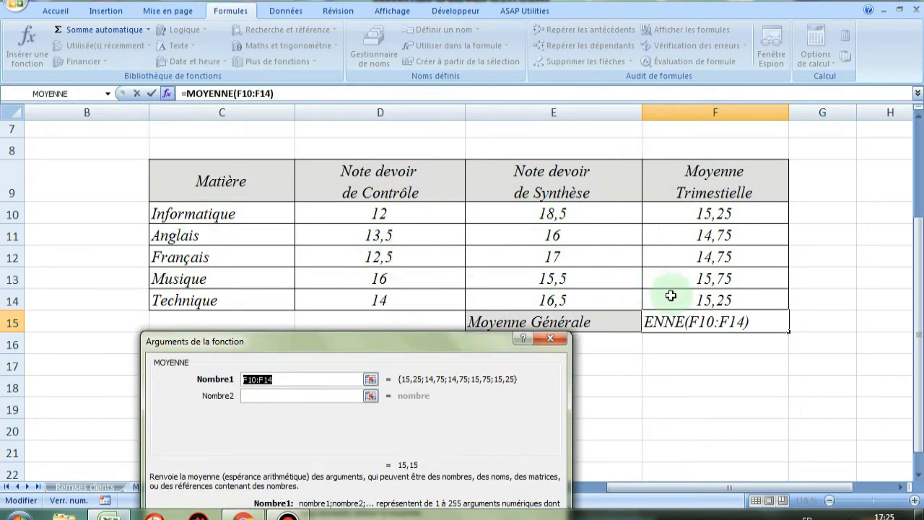
pyautogui.moveTo(431, 351); pyautogui.dragTo(385, 101)
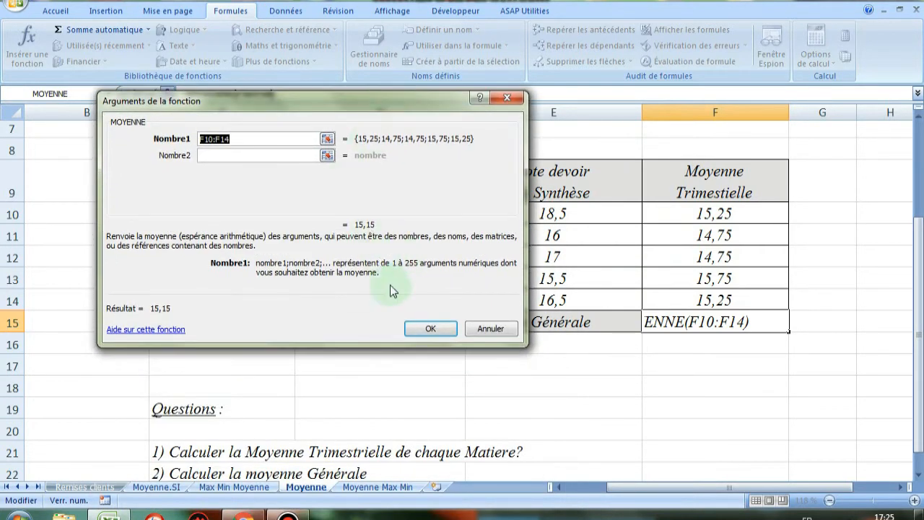
pyautogui.click(422, 329)
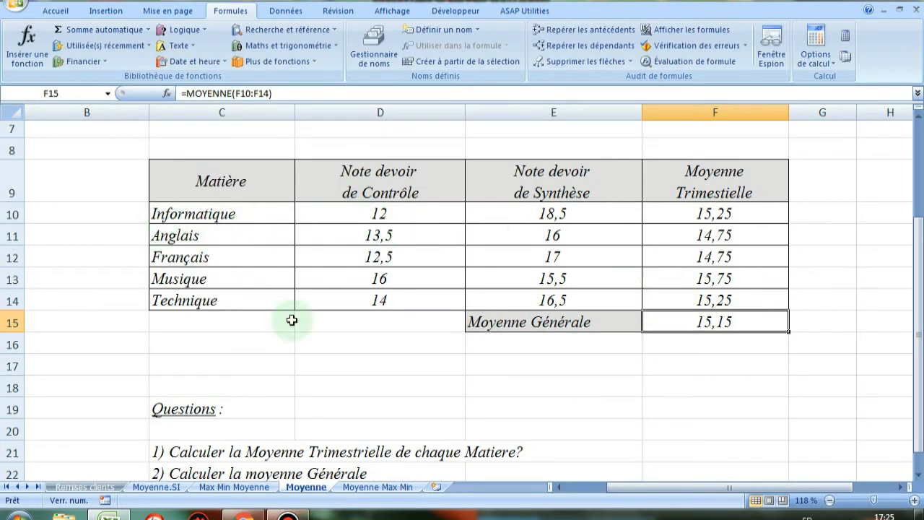
pyautogui.click(733, 365)
pyautogui.click(713, 318)
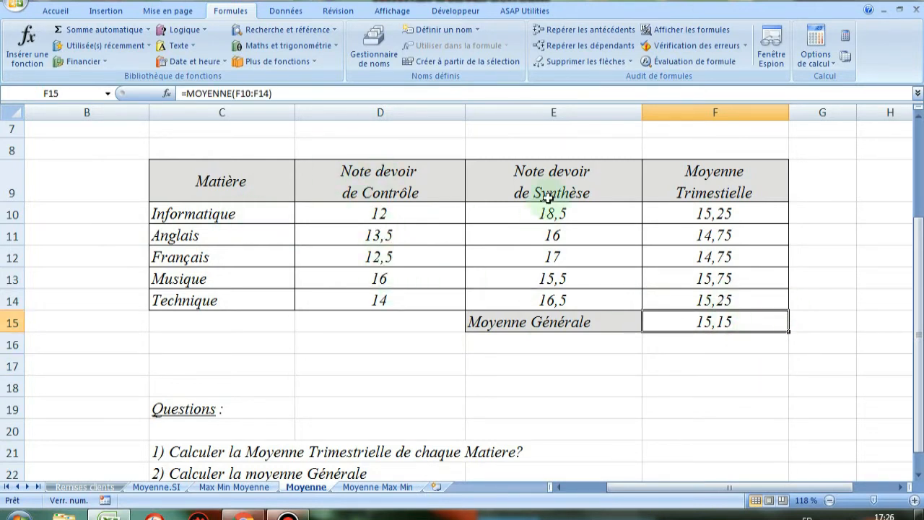
# Format the averages in F10:F15 in bold with the blue-grey font colour
pyautogui.moveTo(706, 215); pyautogui.dragTo(720, 319)
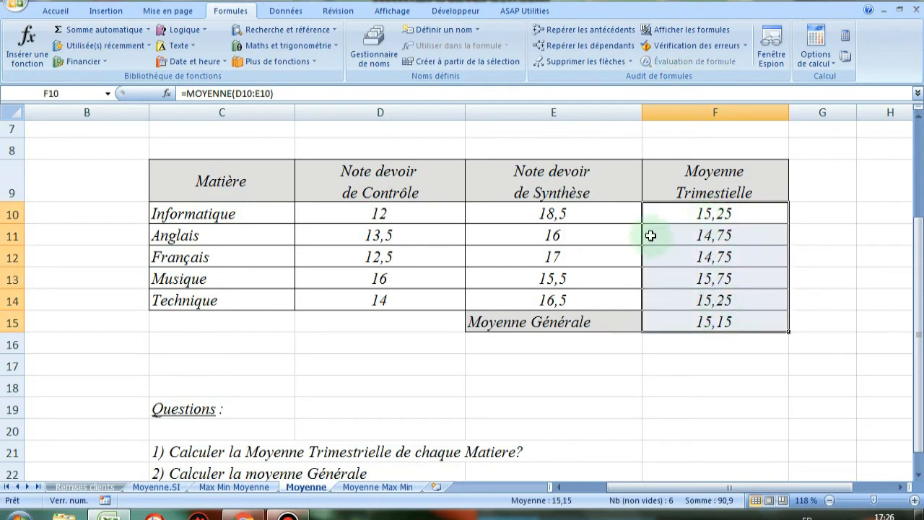
pyautogui.click(65, 12)
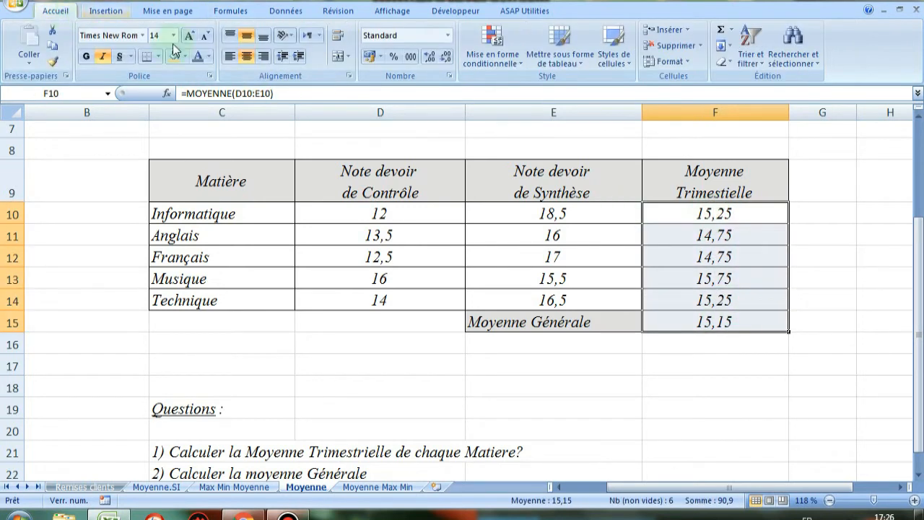
pyautogui.click(199, 59)
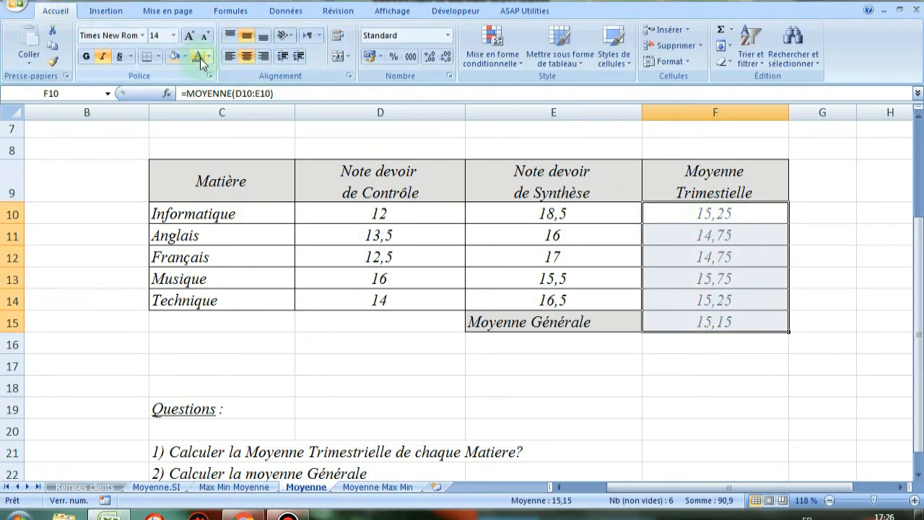
pyautogui.click(99, 57)
pyautogui.click(544, 366)
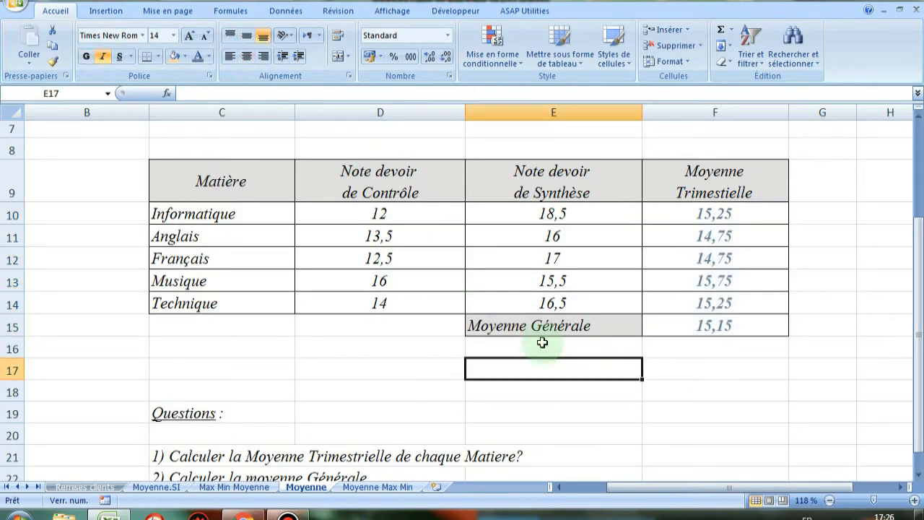
pyautogui.click(686, 376)
# On the Moyenne Max Min sheet, examine the hotel price table and the five questions about the Pension complète
pyautogui.scroll(-3, 681, 367)
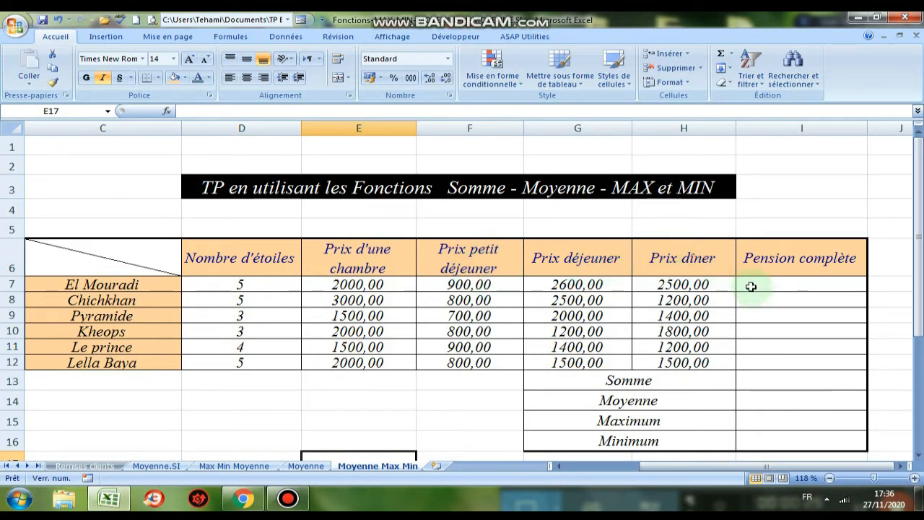
pyautogui.scroll(-4, 751, 287)
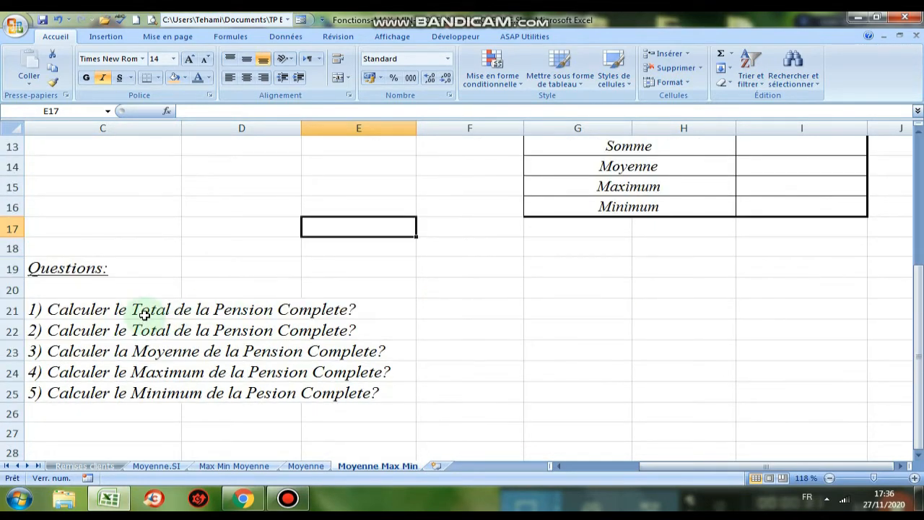
pyautogui.scroll(2, 339, 311)
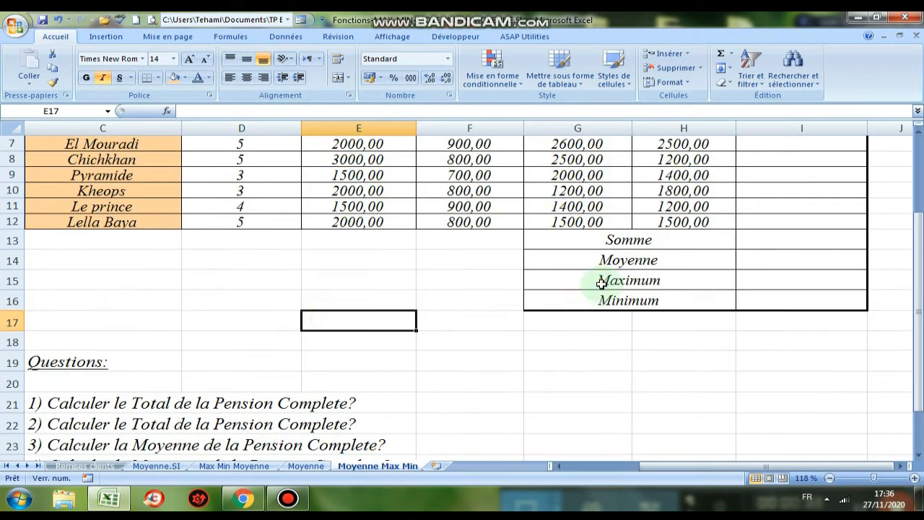
pyautogui.scroll(2, 601, 284)
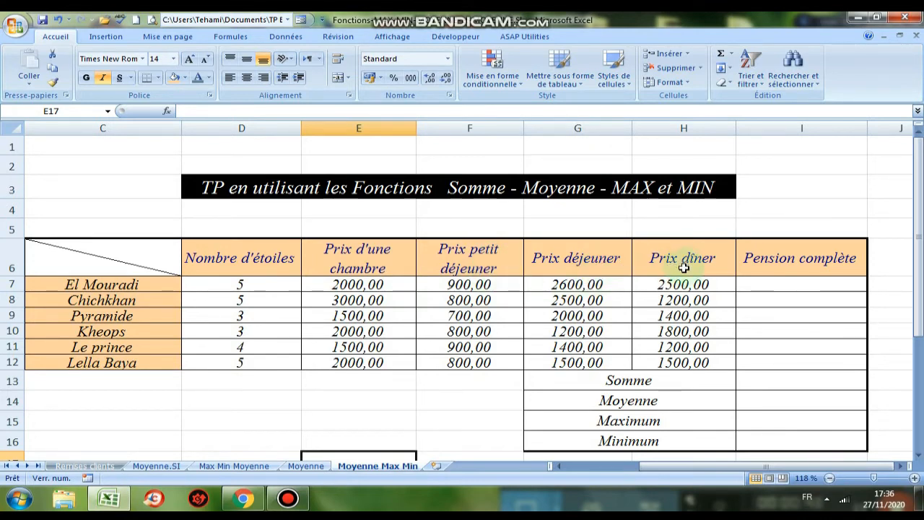
pyautogui.scroll(-2, 679, 354)
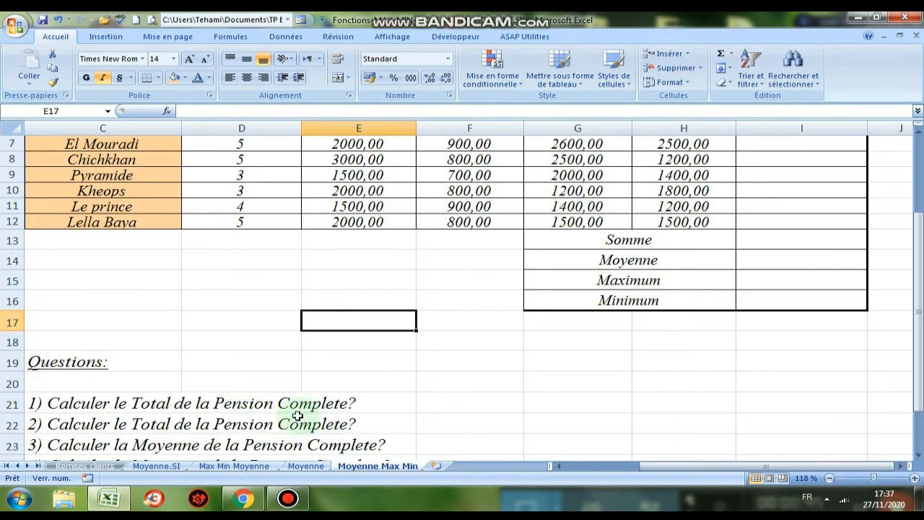
pyautogui.scroll(1, 627, 401)
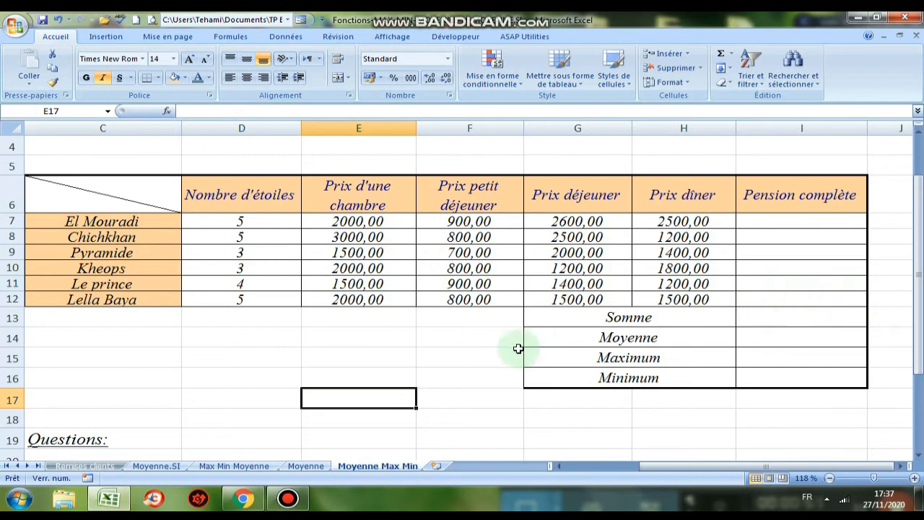
pyautogui.scroll(-3, 271, 351)
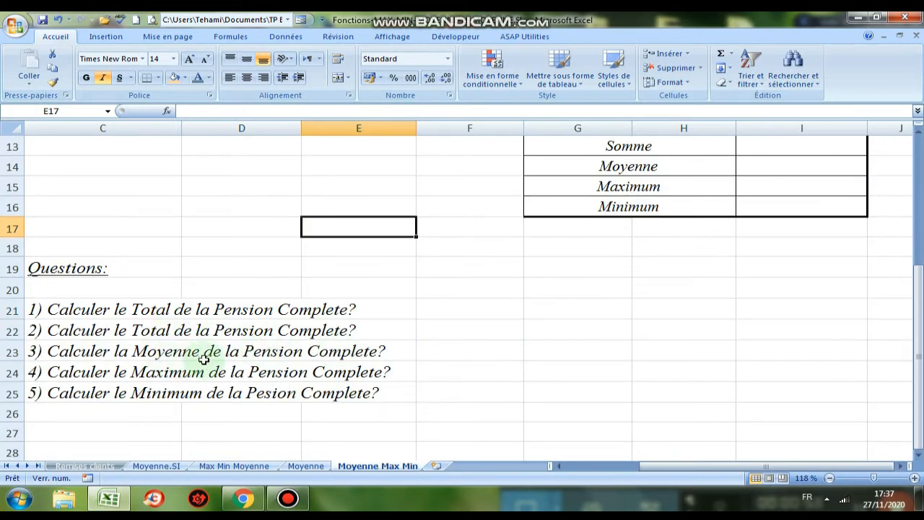
pyautogui.scroll(3, 585, 354)
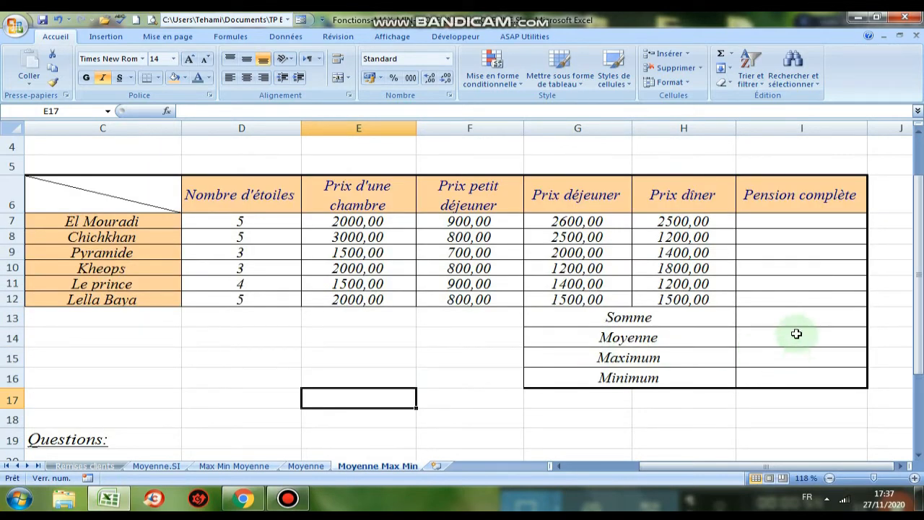
pyautogui.scroll(-2, 522, 379)
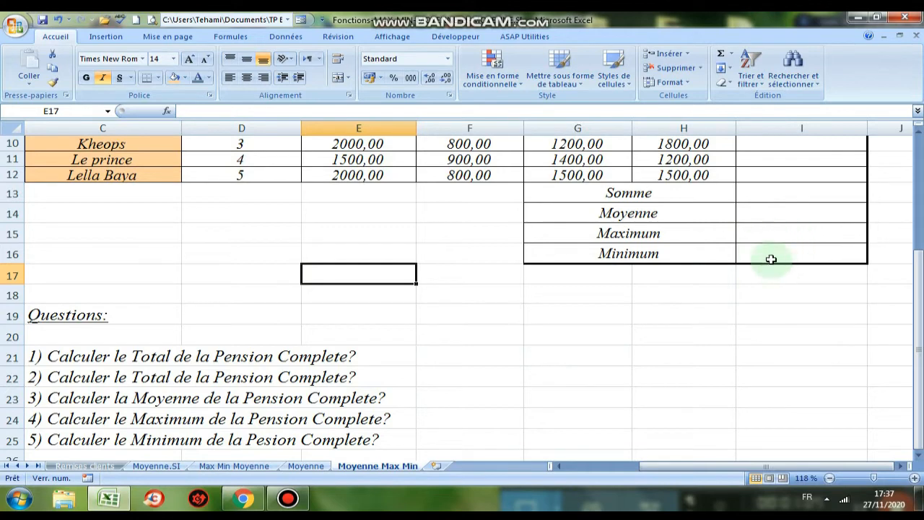
pyautogui.scroll(2, 761, 256)
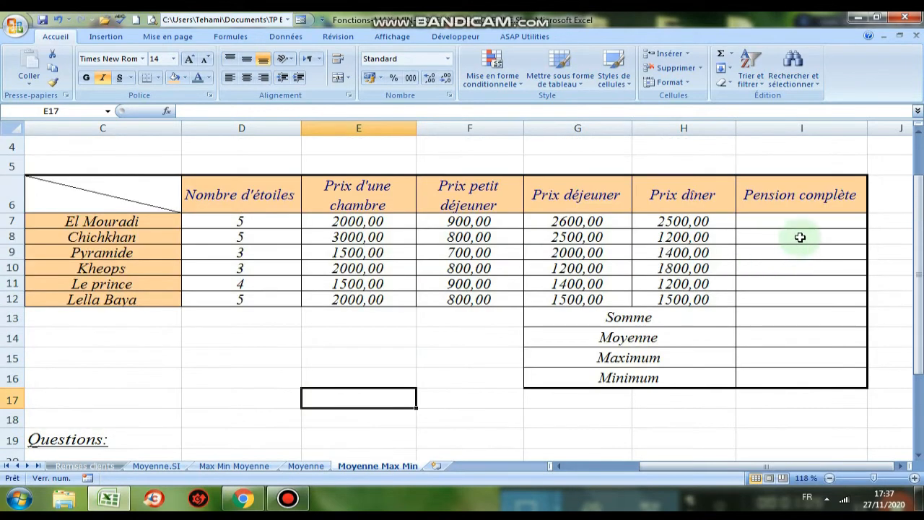
# Start inserting a function in I7 for El Mouradi's Pension complète and choose the Math & Trigo category
pyautogui.click(785, 219)
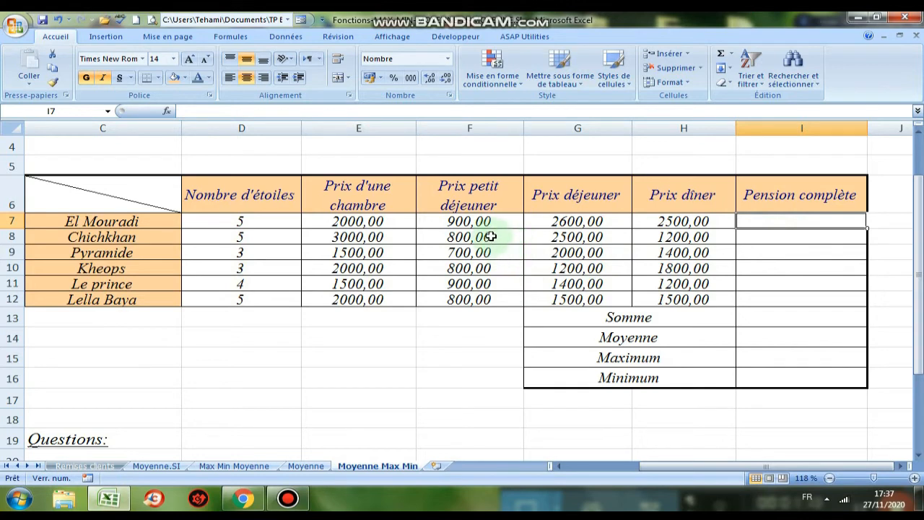
pyautogui.scroll(-2, 477, 234)
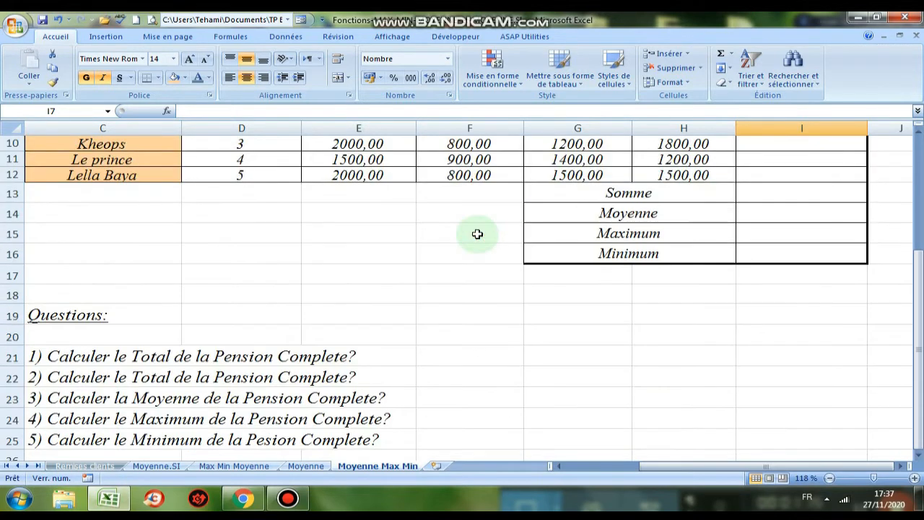
pyautogui.scroll(3, 477, 234)
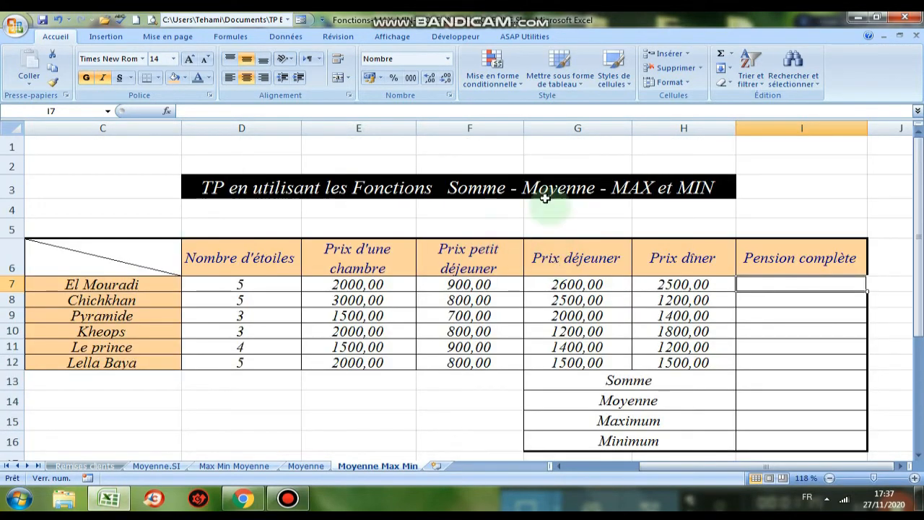
pyautogui.click(230, 40)
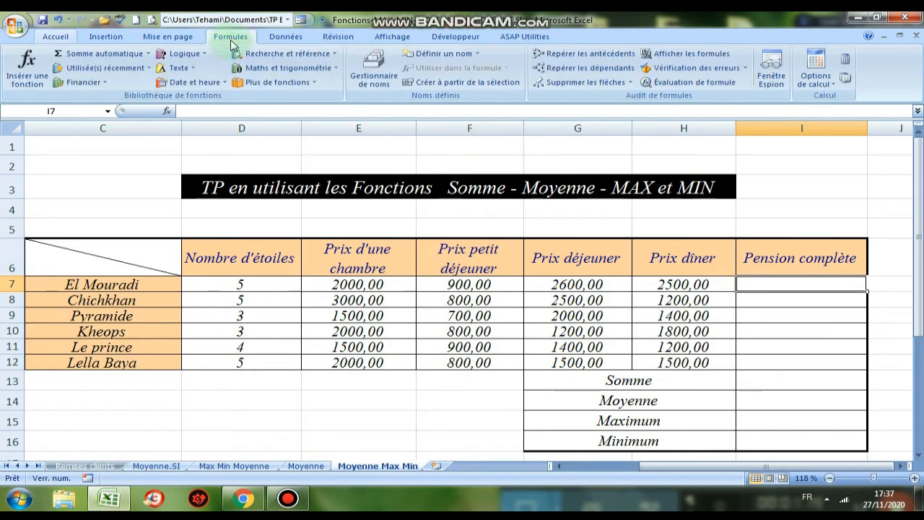
pyautogui.click(32, 70)
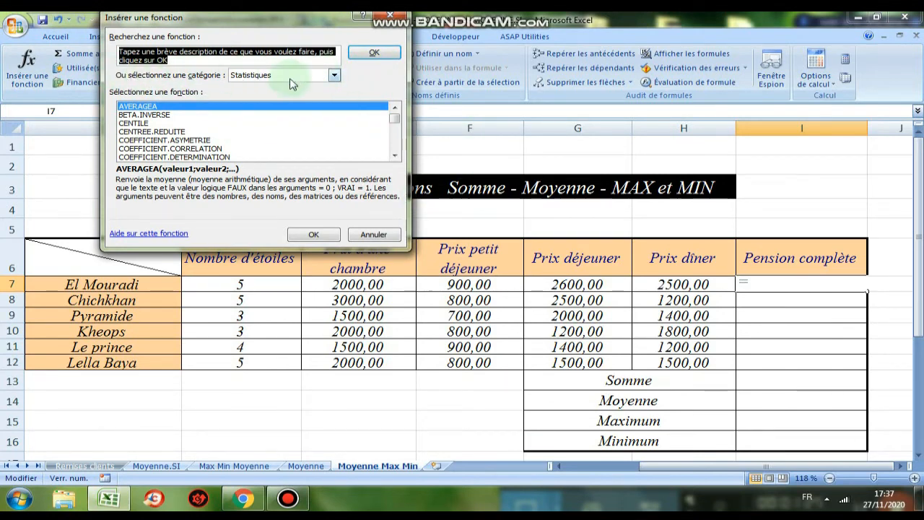
pyautogui.click(334, 76)
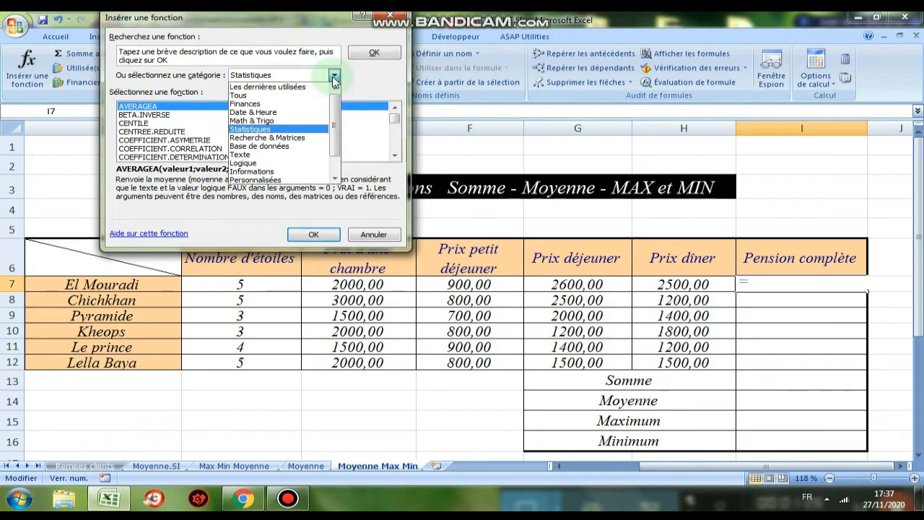
pyautogui.click(267, 120)
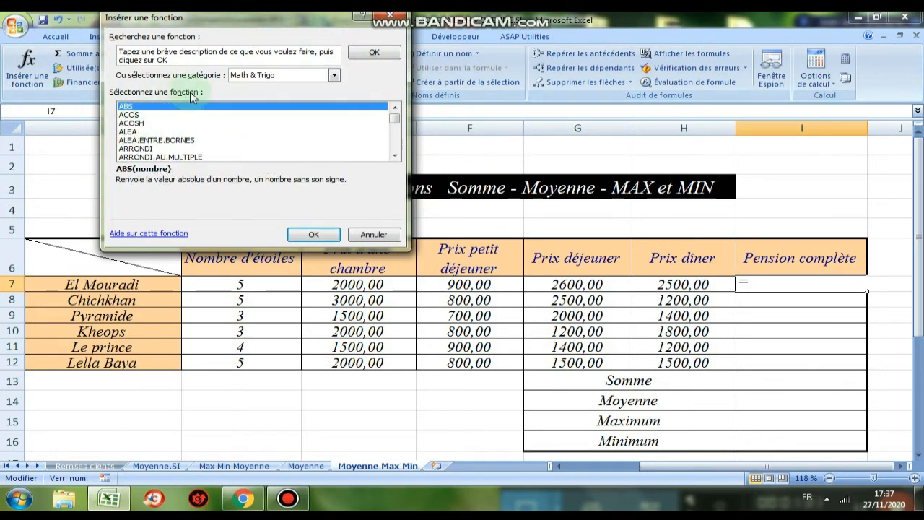
# Find SOMME among the Math & Trigo functions and insert it into I7
pyautogui.click(155, 131)
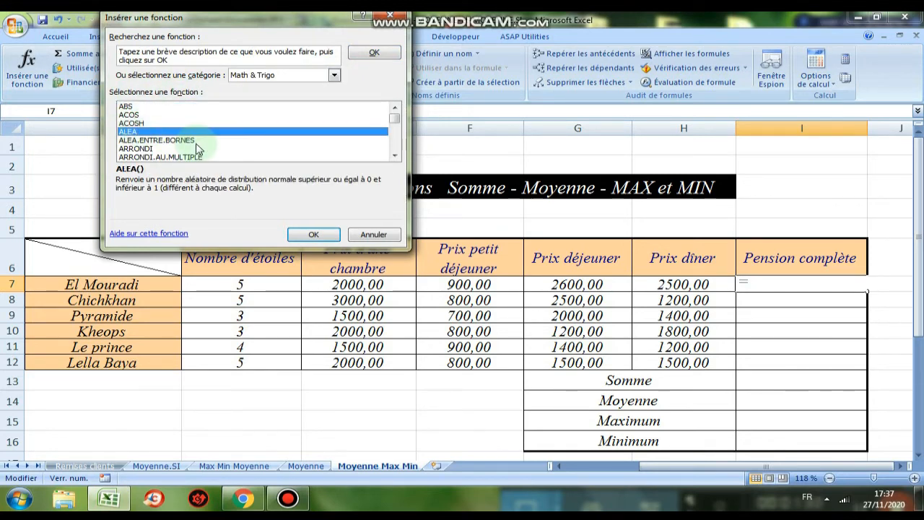
pyautogui.press('s')
pyautogui.click(394, 156)
pyautogui.click(394, 156)
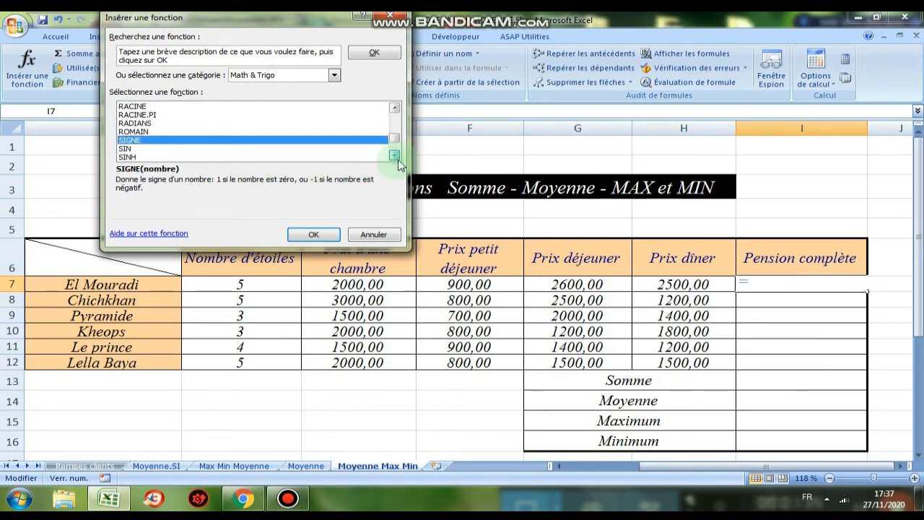
pyautogui.click(394, 156)
pyautogui.click(394, 156)
pyautogui.click(394, 156)
pyautogui.click(127, 140)
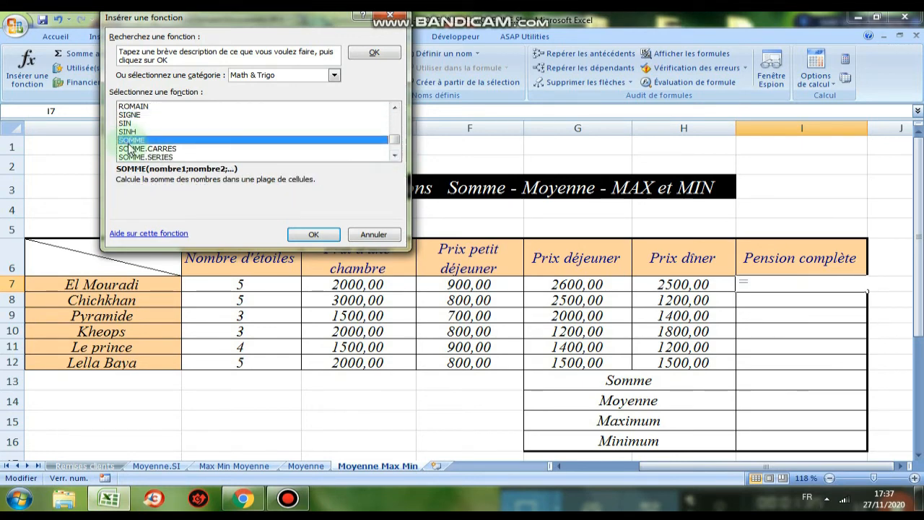
pyautogui.click(315, 233)
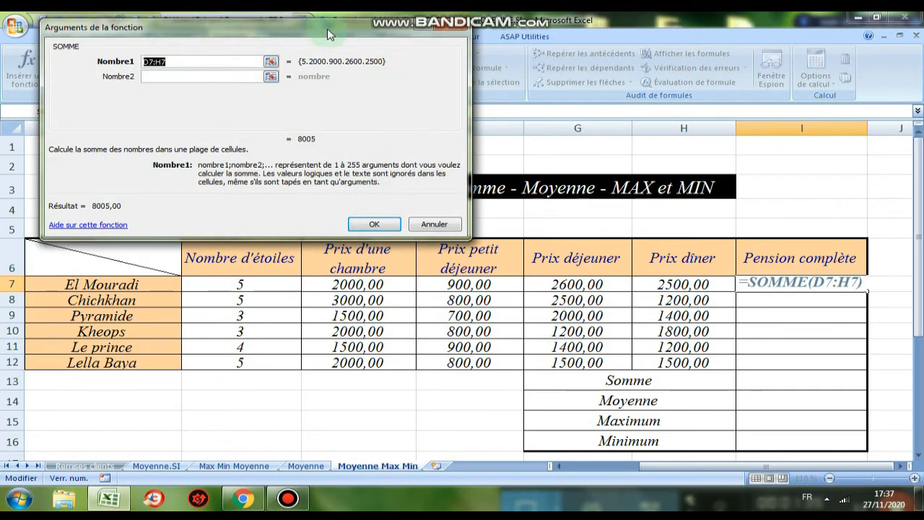
# Check the prices behind the function arguments and validate SOMME in I7 with the Nombre1 range D7:H7
pyautogui.moveTo(322, 28); pyautogui.dragTo(335, 19)
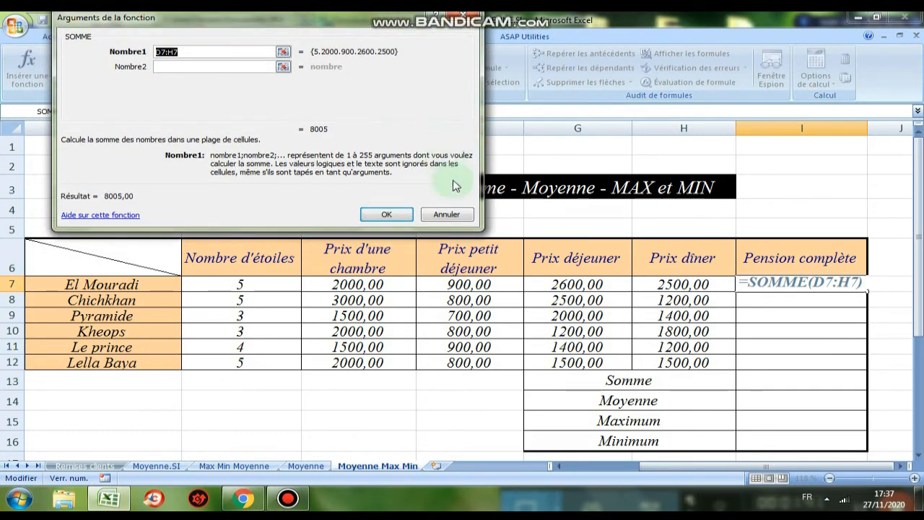
pyautogui.moveTo(347, 23); pyautogui.dragTo(388, 24)
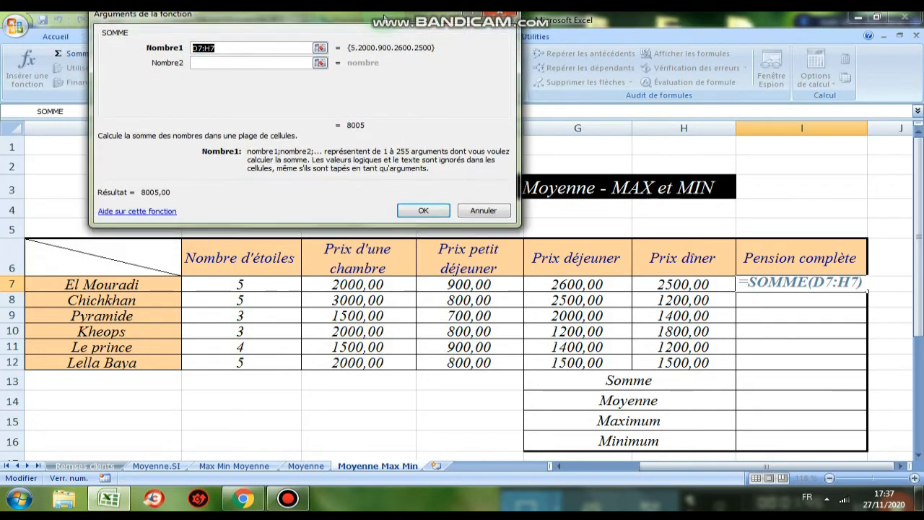
pyautogui.click(410, 218)
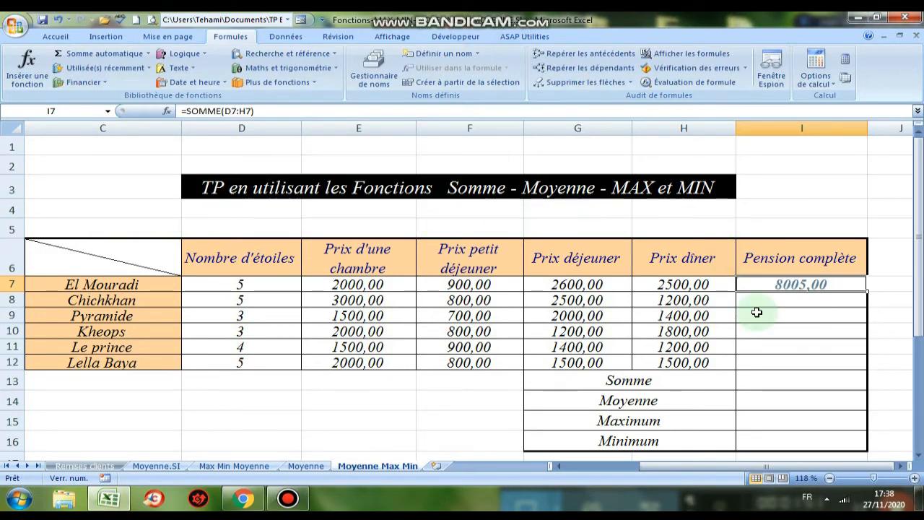
# Copy the SOMME formula from I7 down to I12 for the remaining hotels
pyautogui.moveTo(840, 326); pyautogui.dragTo(843, 316)
pyautogui.click(848, 288)
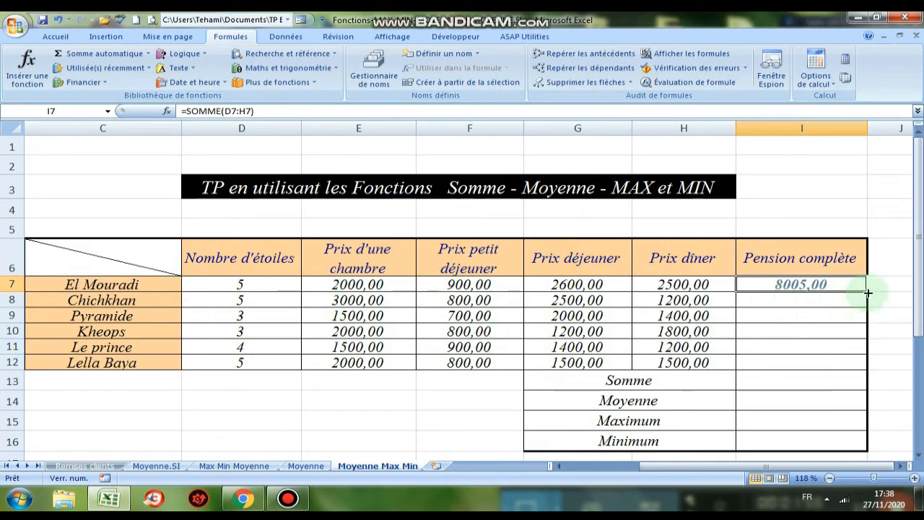
pyautogui.moveTo(867, 292); pyautogui.dragTo(870, 366)
pyautogui.click(837, 396)
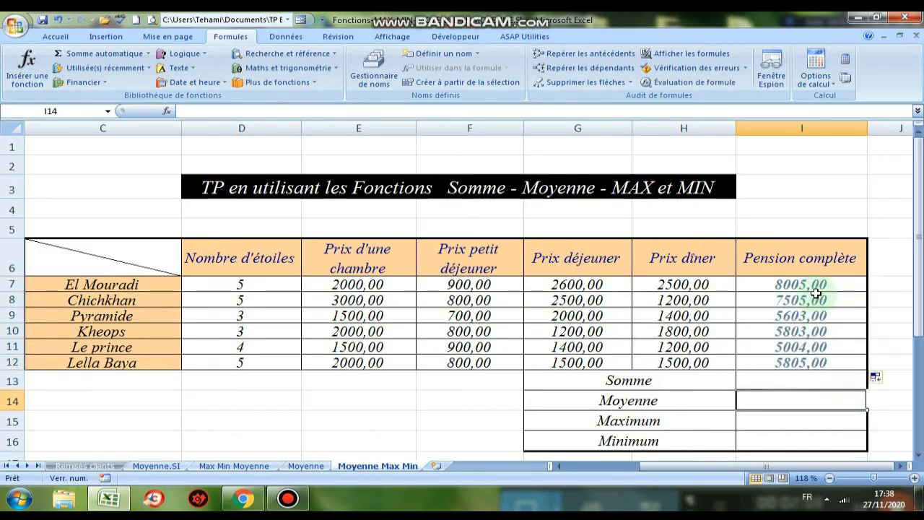
# Reread the questions, then start inserting a function in the Somme cell I13 with the Math & Trigo category
pyautogui.click(789, 414)
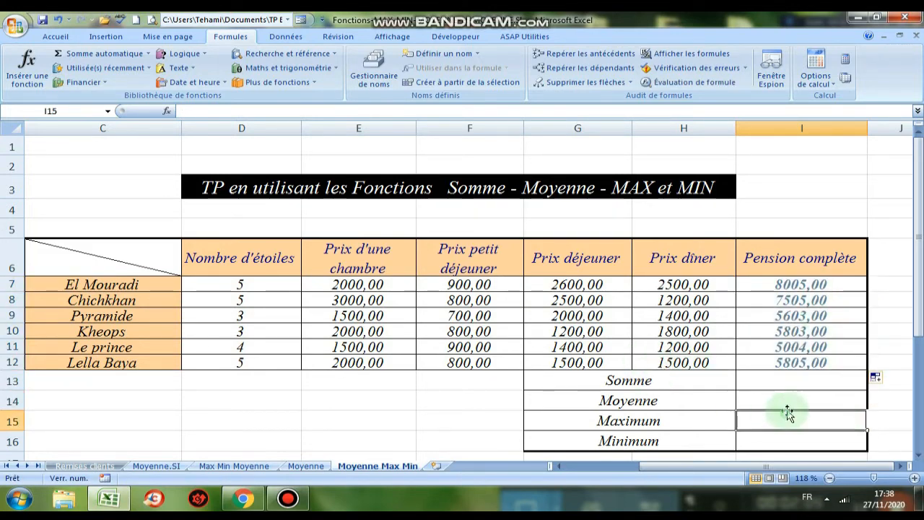
pyautogui.click(792, 377)
pyautogui.scroll(-3, 520, 381)
pyautogui.scroll(-1, 520, 380)
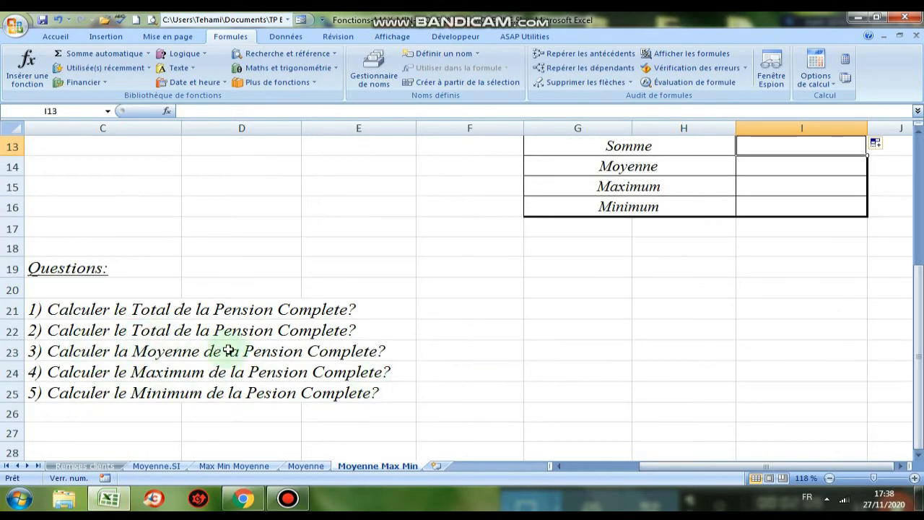
pyautogui.scroll(4, 622, 369)
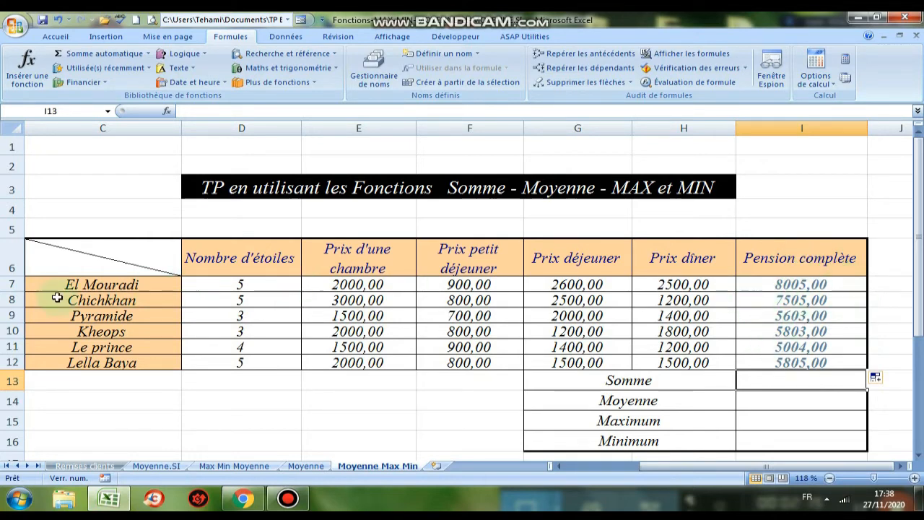
pyautogui.click(814, 415)
pyautogui.click(810, 379)
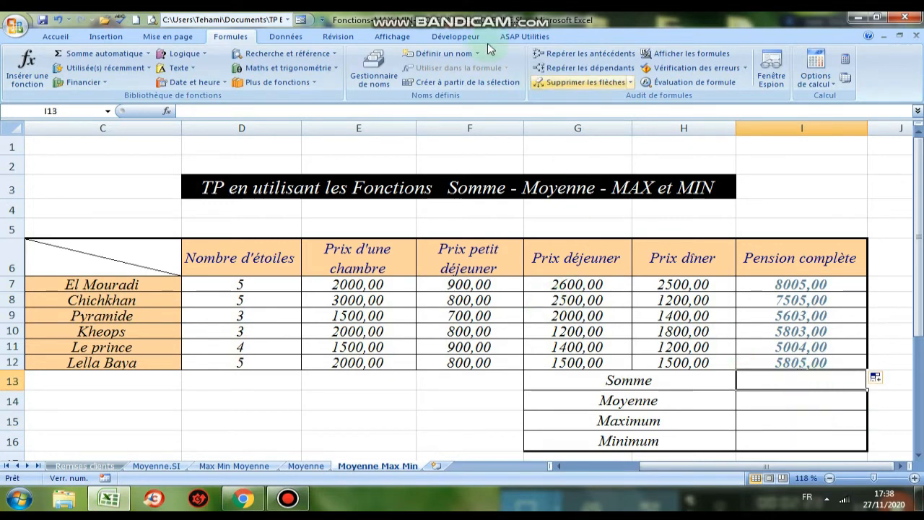
pyautogui.click(27, 66)
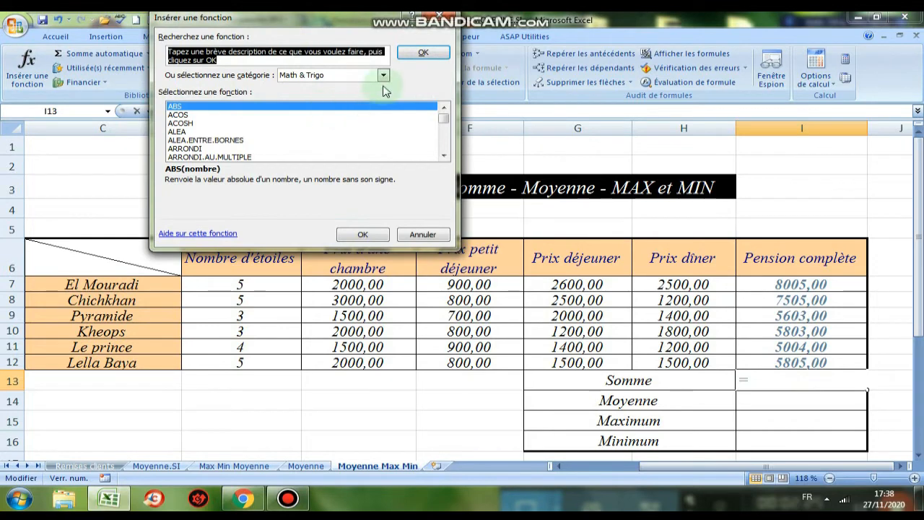
pyautogui.click(382, 77)
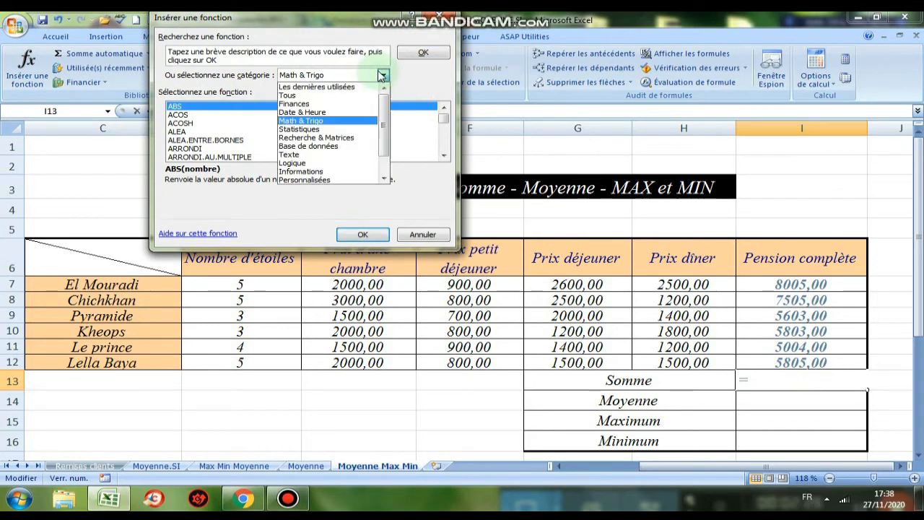
pyautogui.click(320, 120)
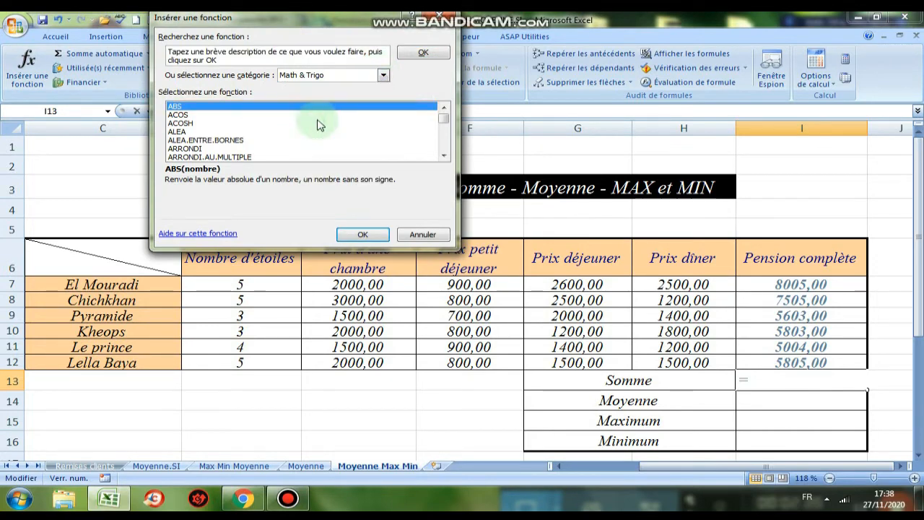
# Find SOMME in the function list and insert it into I13 with the Nombre1 range I7:I12
pyautogui.click(187, 125)
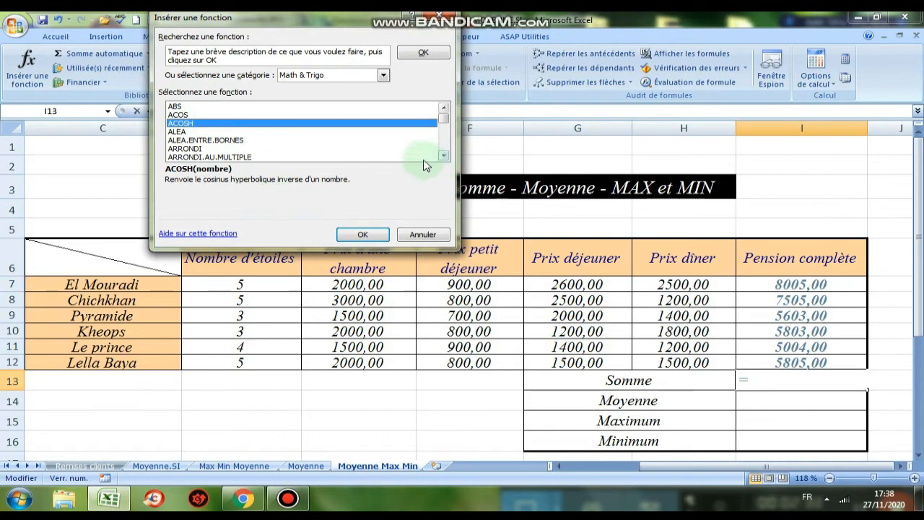
pyautogui.press('s')
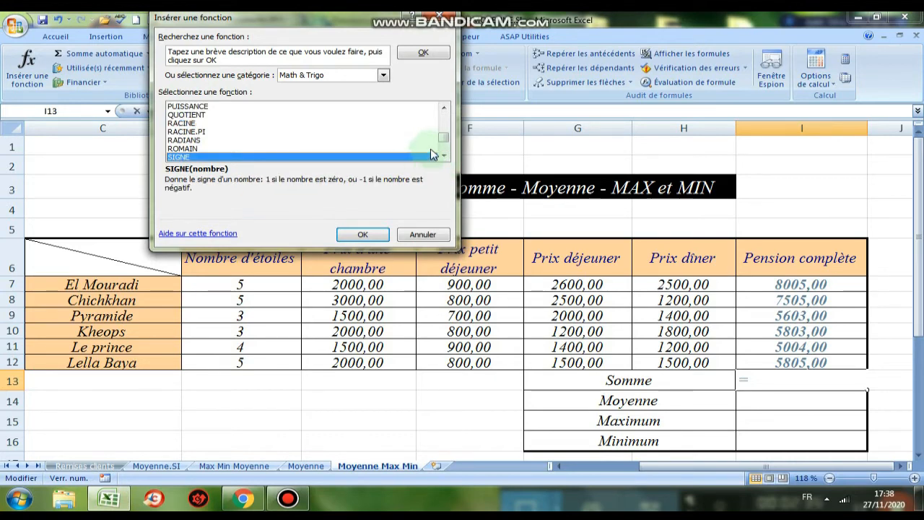
pyautogui.click(444, 156)
pyautogui.click(443, 156)
pyautogui.click(444, 157)
pyautogui.click(444, 157)
pyautogui.click(444, 156)
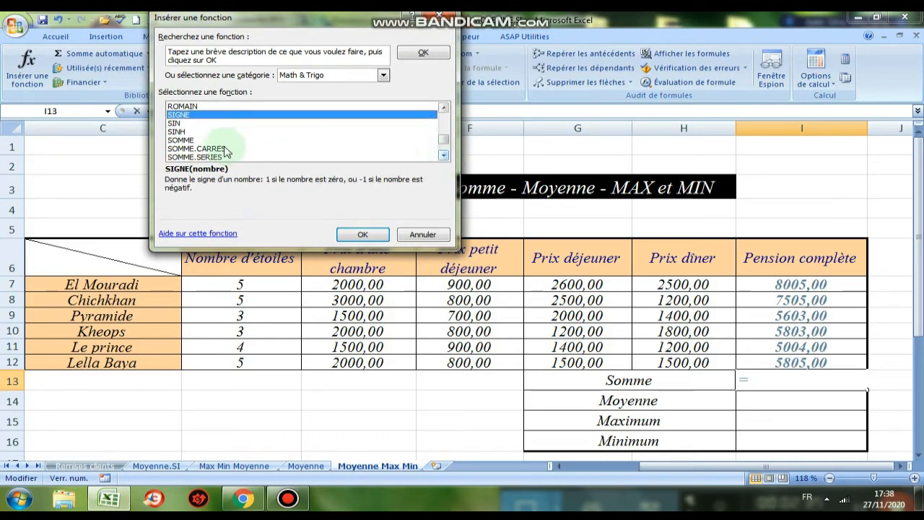
pyautogui.click(191, 140)
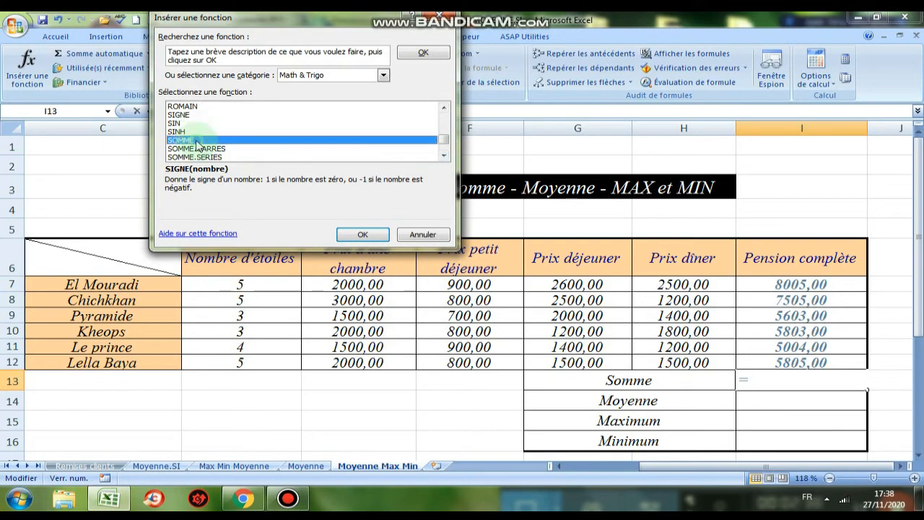
pyautogui.click(372, 237)
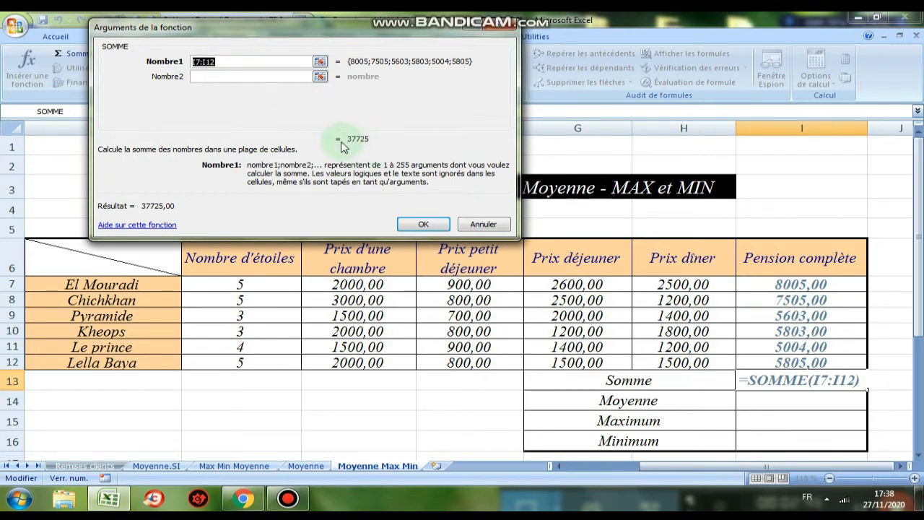
pyautogui.click(424, 225)
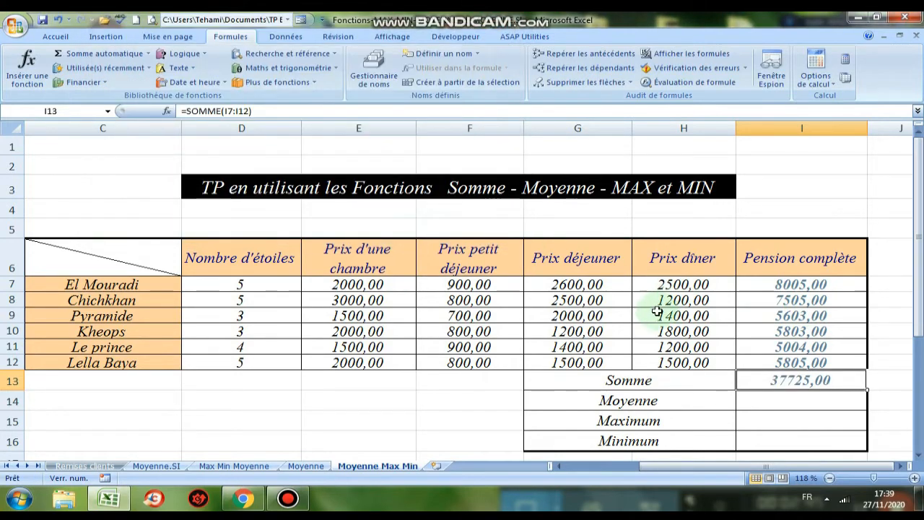
# Reread the questions, then start inserting a function in the Moyenne cell I14 with the Statistiques category
pyautogui.scroll(-2, 689, 293)
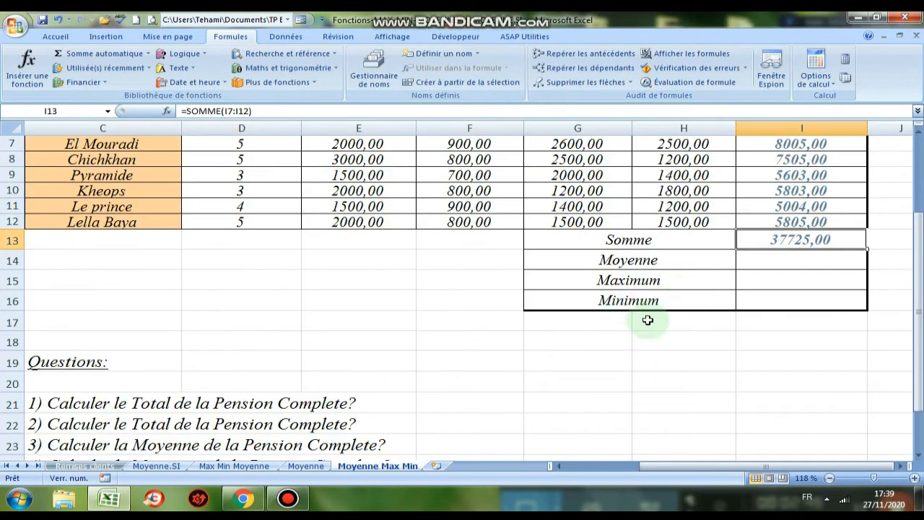
pyautogui.scroll(-1, 220, 389)
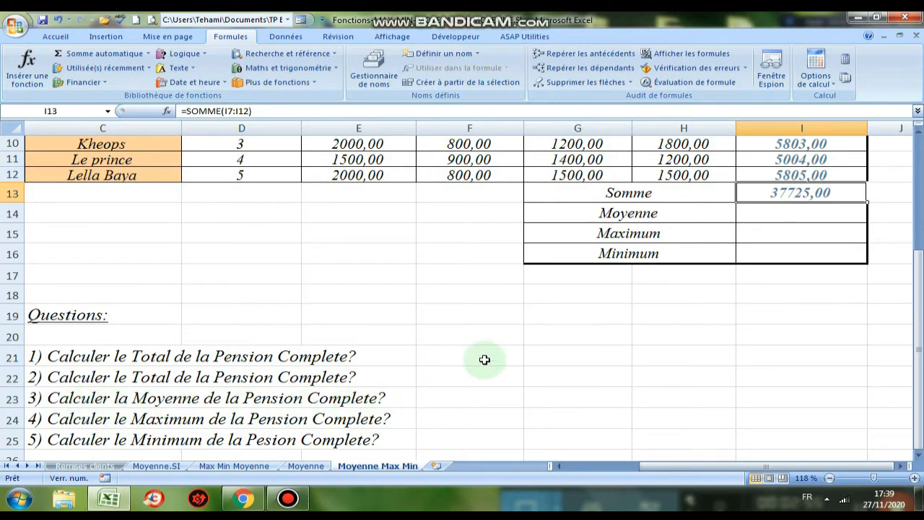
pyautogui.scroll(2, 481, 356)
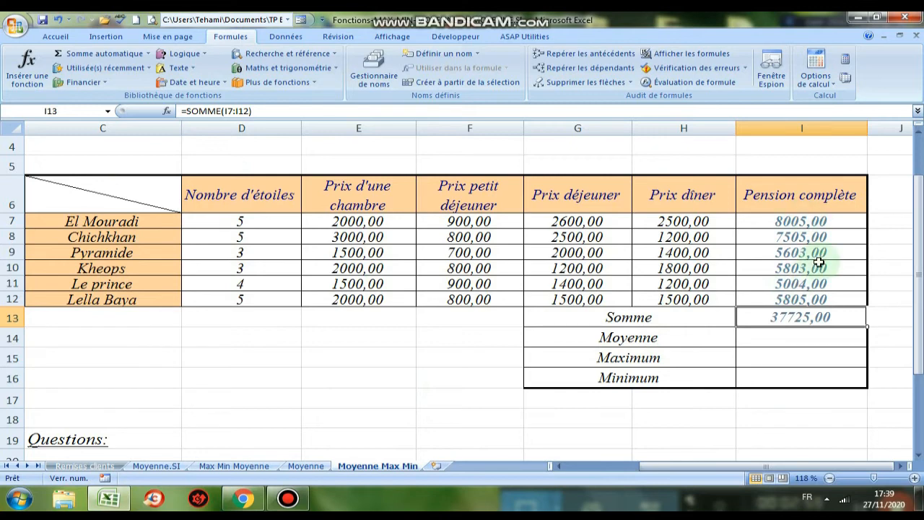
pyautogui.click(793, 340)
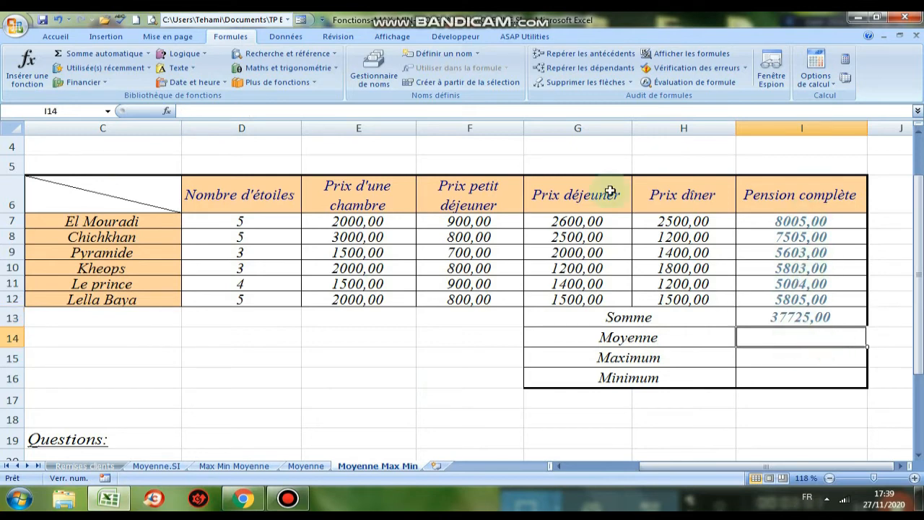
pyautogui.click(167, 113)
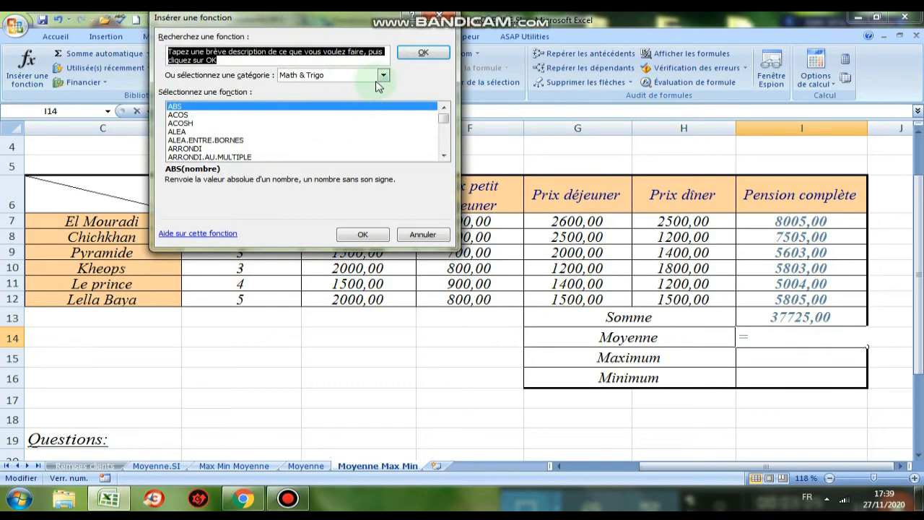
pyautogui.click(383, 76)
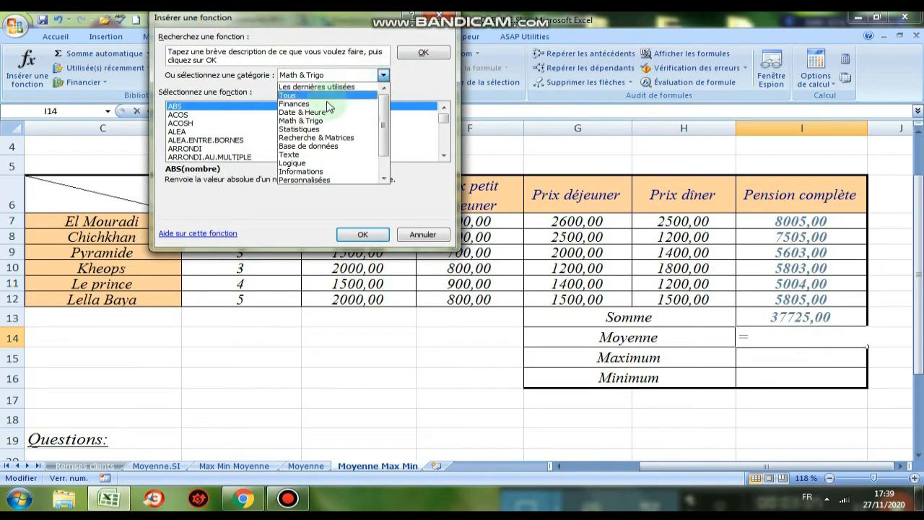
pyautogui.click(313, 130)
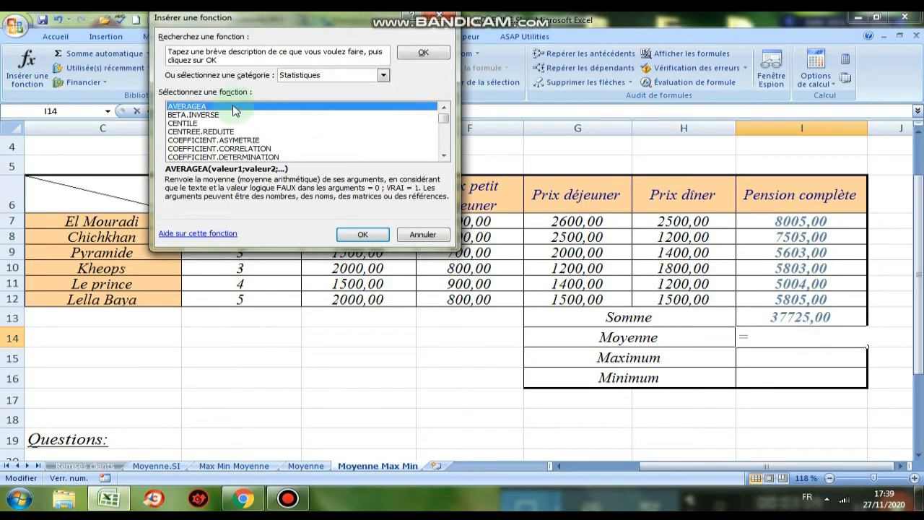
# Find MOYENNE in the statistical function list and open its arguments for I14
pyautogui.click(204, 124)
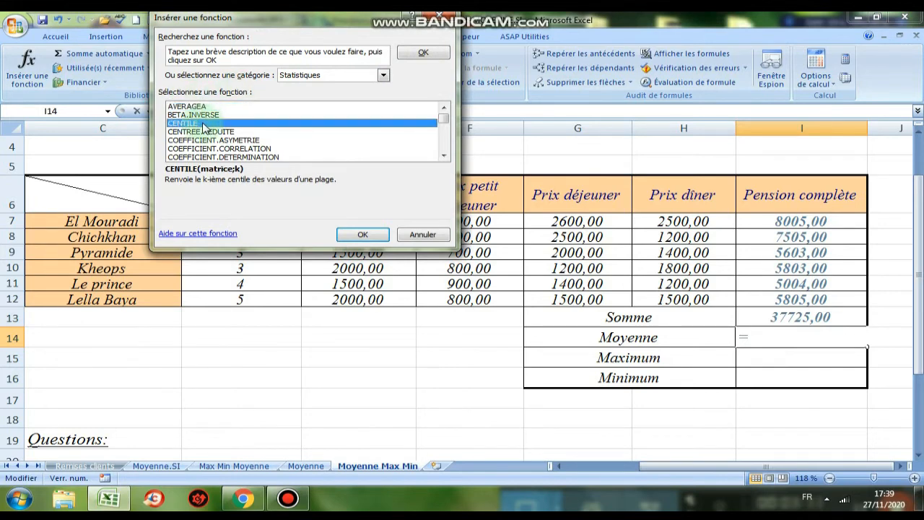
pyautogui.press('m')
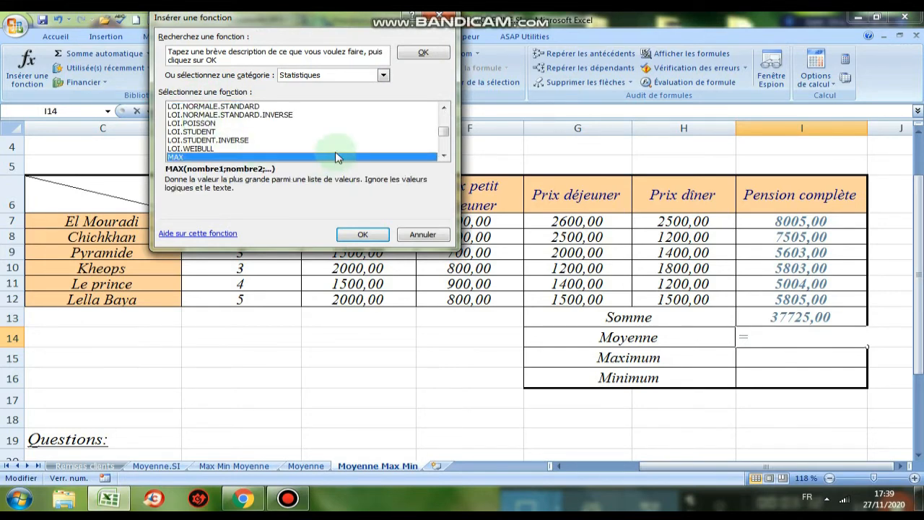
pyautogui.click(444, 157)
pyautogui.click(444, 157)
pyautogui.click(444, 157)
pyautogui.click(445, 156)
pyautogui.click(445, 156)
pyautogui.click(444, 156)
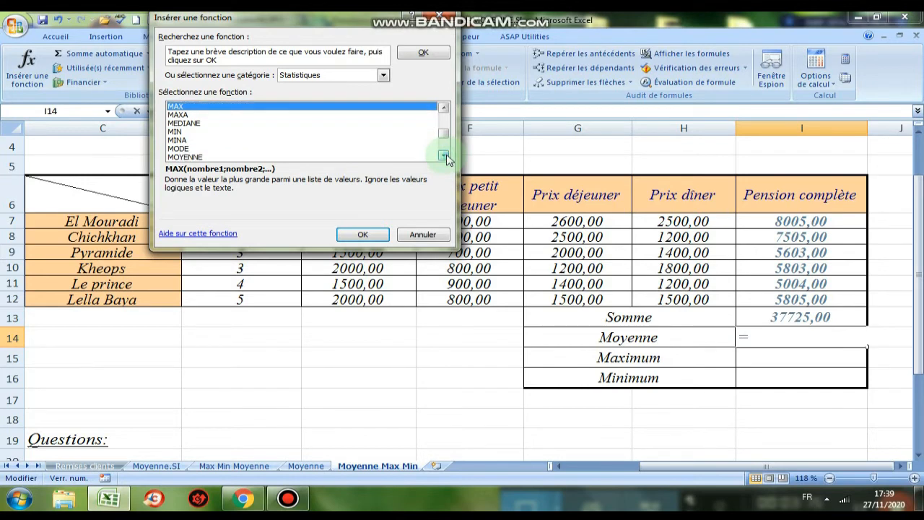
pyautogui.click(217, 156)
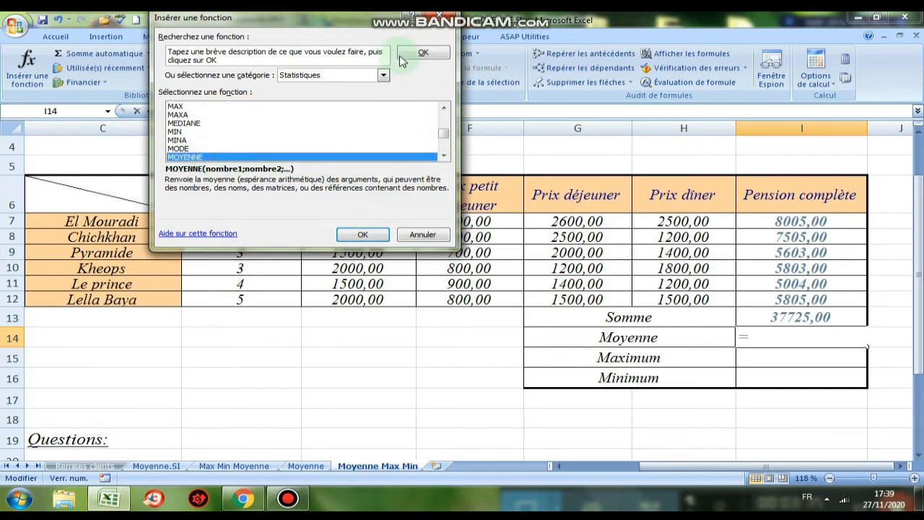
pyautogui.moveTo(380, 29); pyautogui.dragTo(344, 29)
pyautogui.click(329, 225)
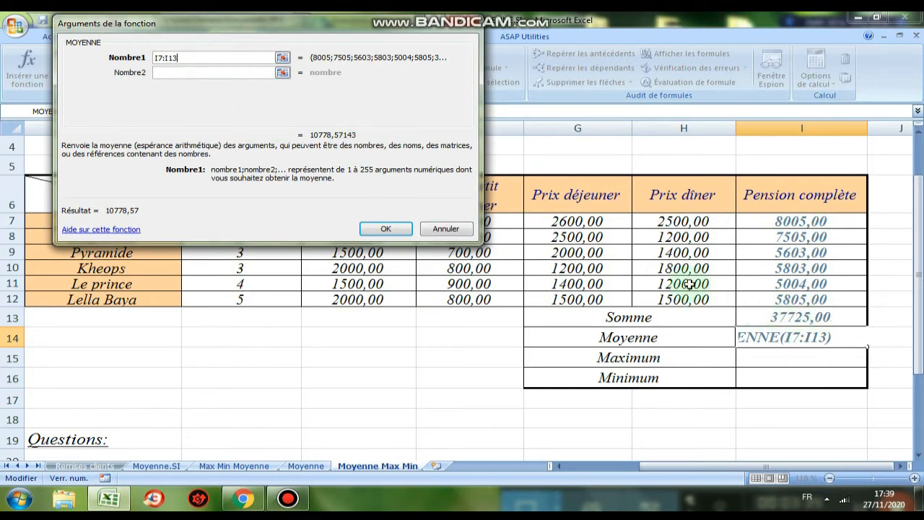
# Replace the suggested Nombre1 range of MOYENNE with the hotel totals I7:I12 and validate the formula
pyautogui.press('BackSpace')
pyautogui.press('BackSpace')
pyautogui.press('BackSpace')
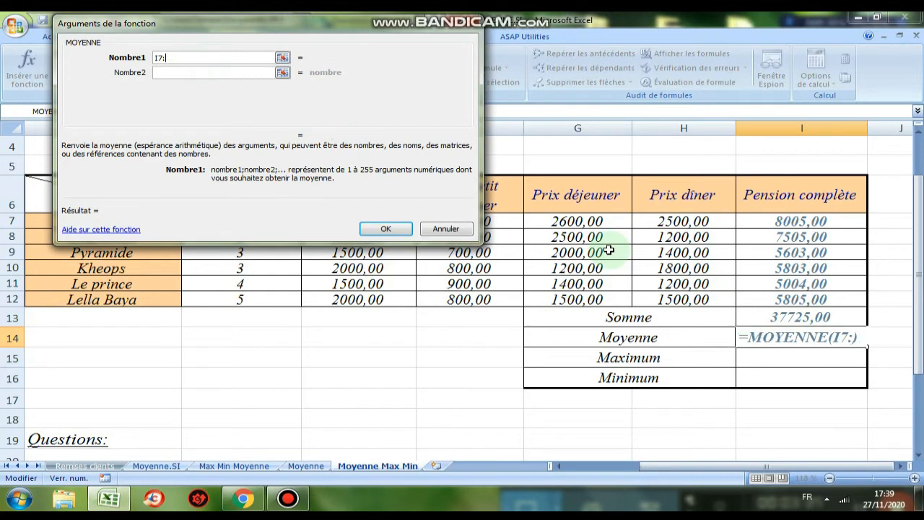
pyautogui.moveTo(842, 220); pyautogui.dragTo(843, 299)
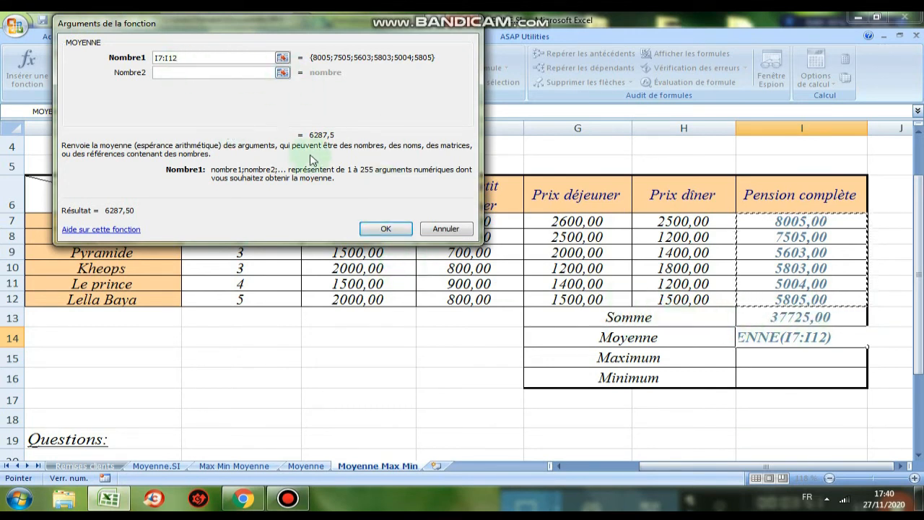
pyautogui.click(396, 229)
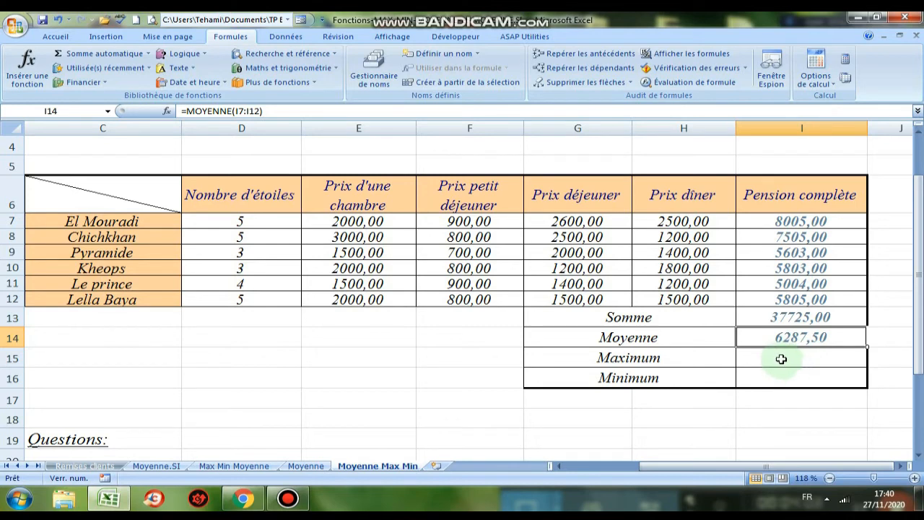
# Check the next question, then start inserting a function in the Maximum cell I15 with the Statistiques category
pyautogui.scroll(-3, 560, 390)
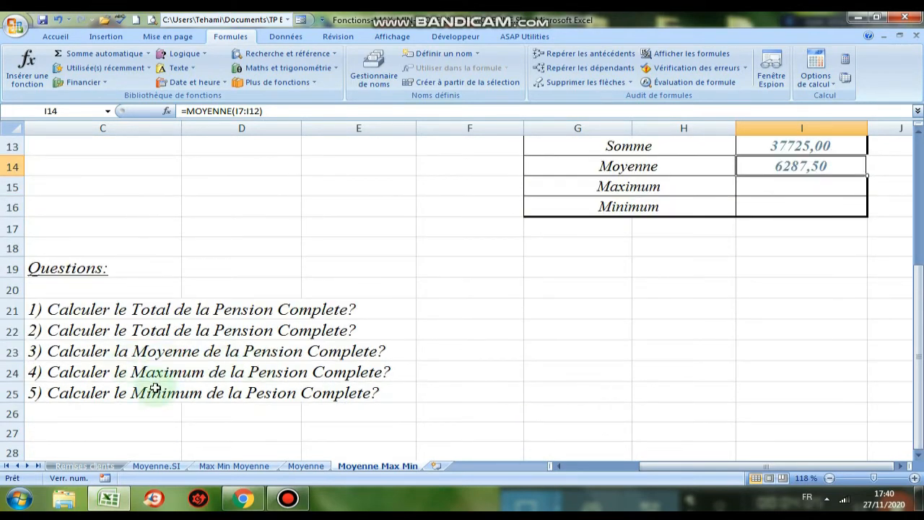
pyautogui.scroll(2, 505, 339)
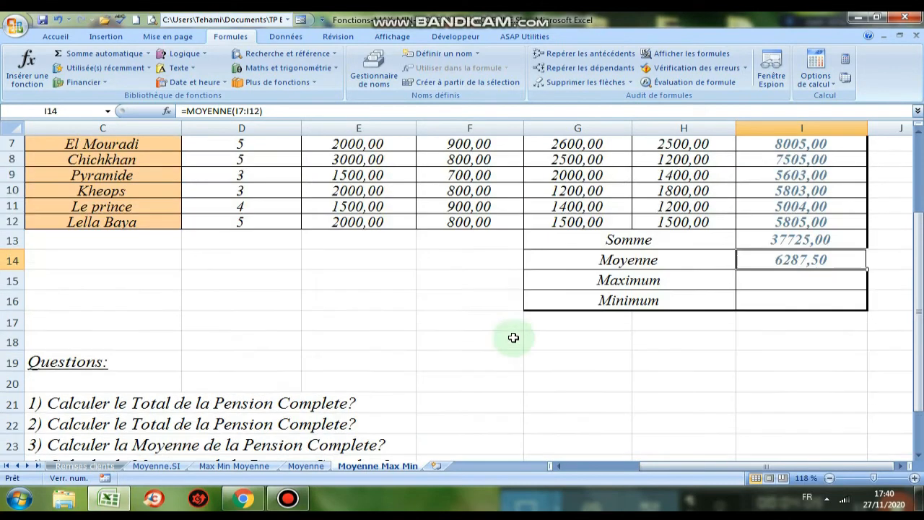
pyautogui.click(794, 282)
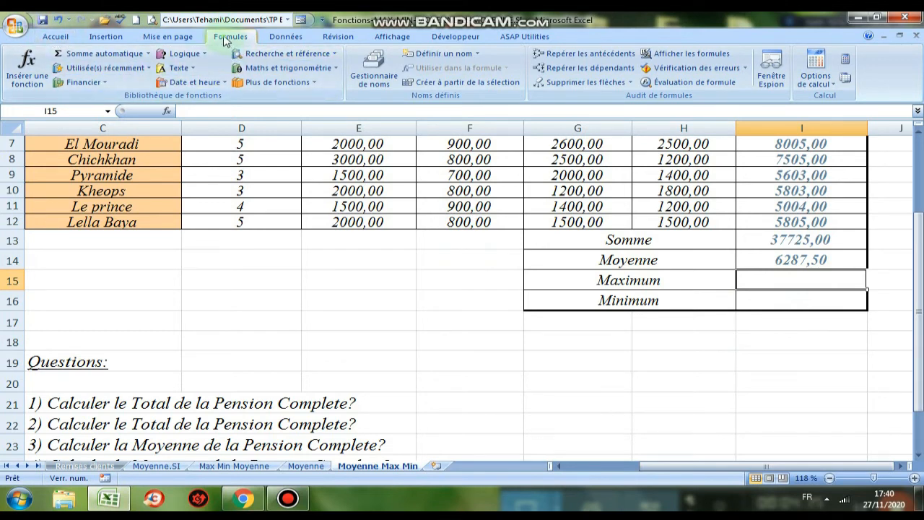
pyautogui.click(26, 68)
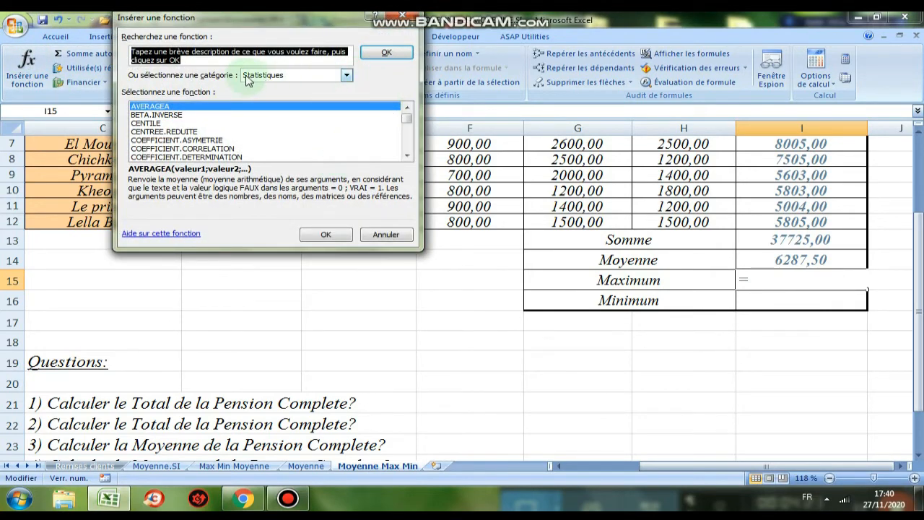
pyautogui.click(345, 75)
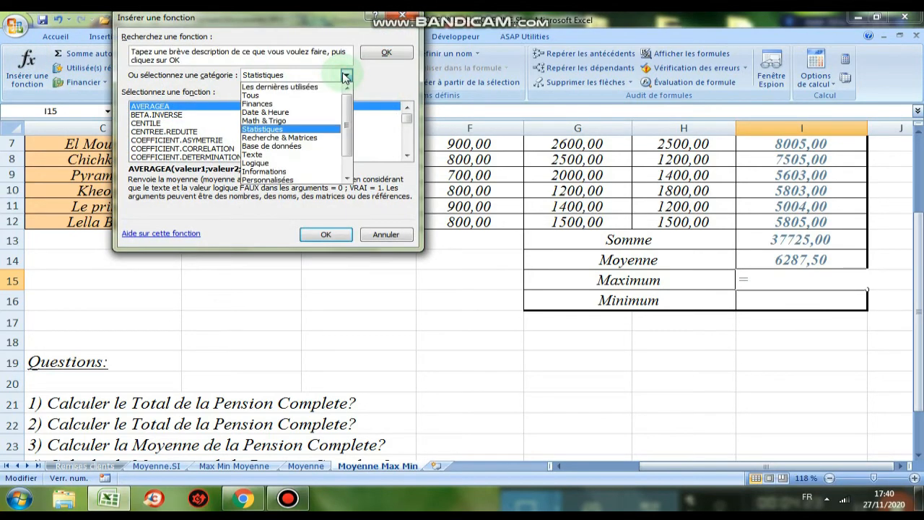
pyautogui.click(273, 129)
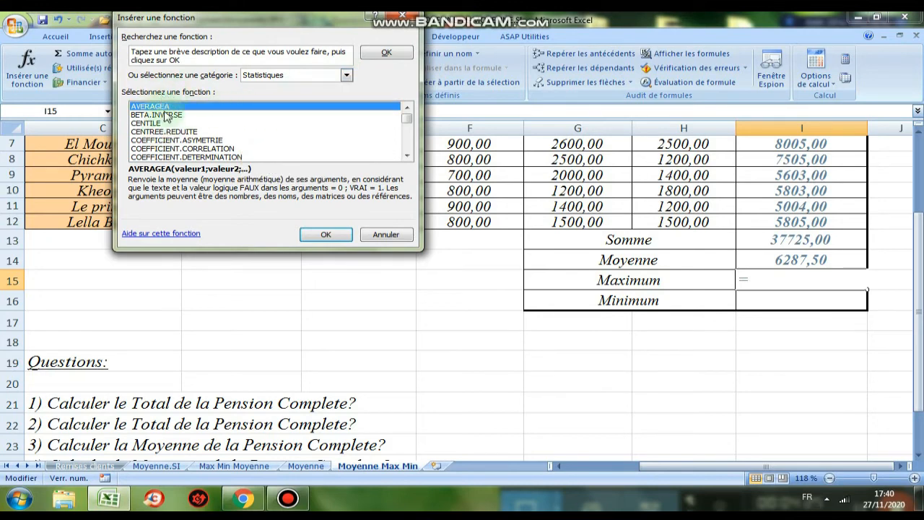
# Find MAX in the statistical function list and open its arguments for I15
pyautogui.click(166, 132)
pyautogui.click(406, 156)
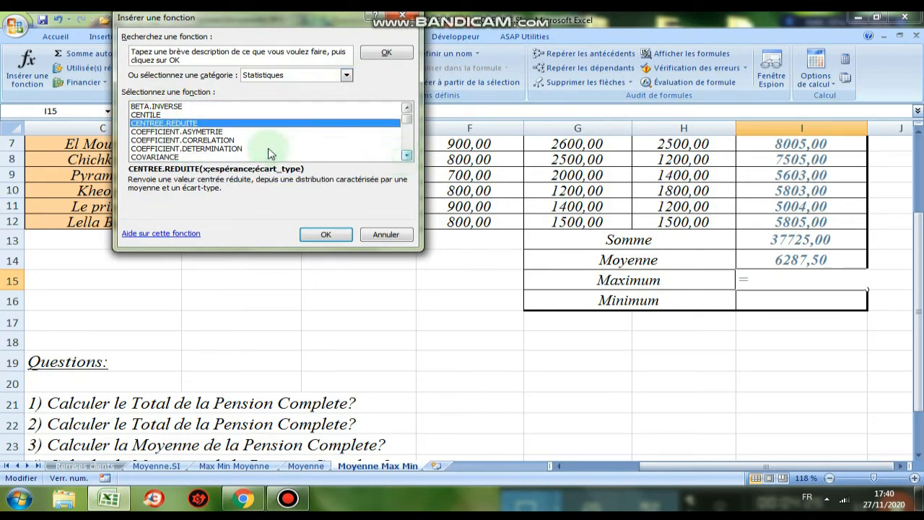
pyautogui.click(206, 140)
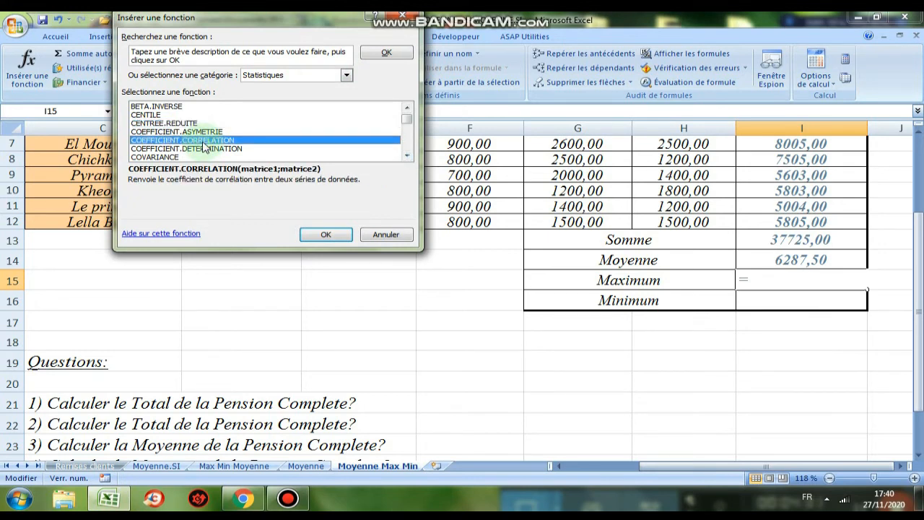
pyautogui.press('m')
pyautogui.click(406, 157)
pyautogui.click(406, 158)
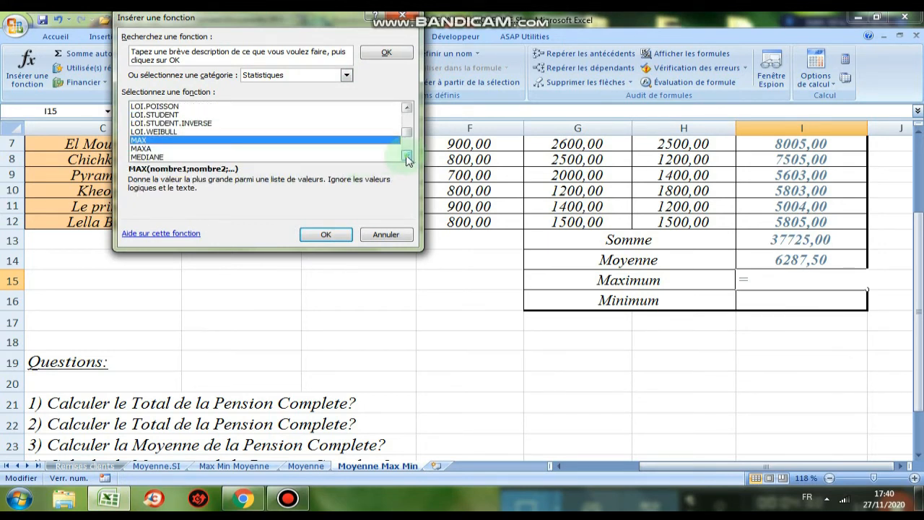
pyautogui.click(407, 158)
pyautogui.click(407, 158)
pyautogui.click(407, 157)
pyautogui.click(408, 158)
pyautogui.click(408, 158)
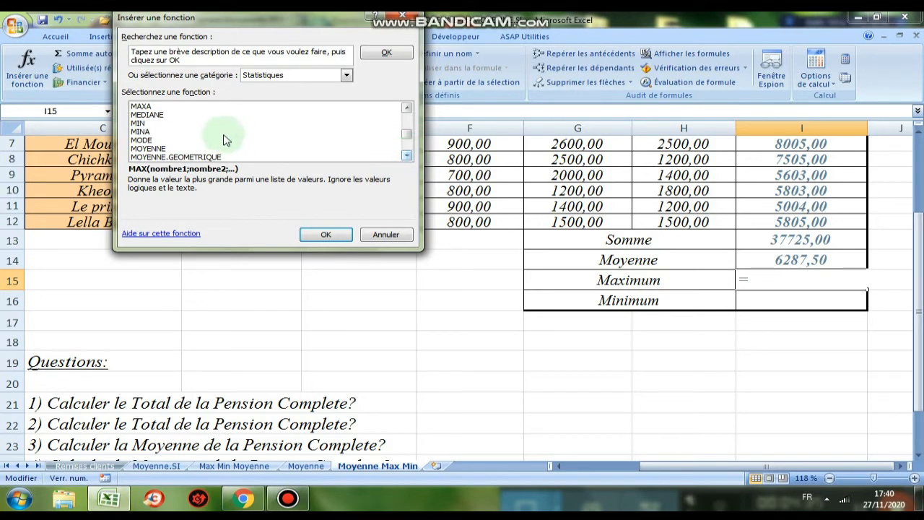
pyautogui.click(404, 108)
pyautogui.click(404, 108)
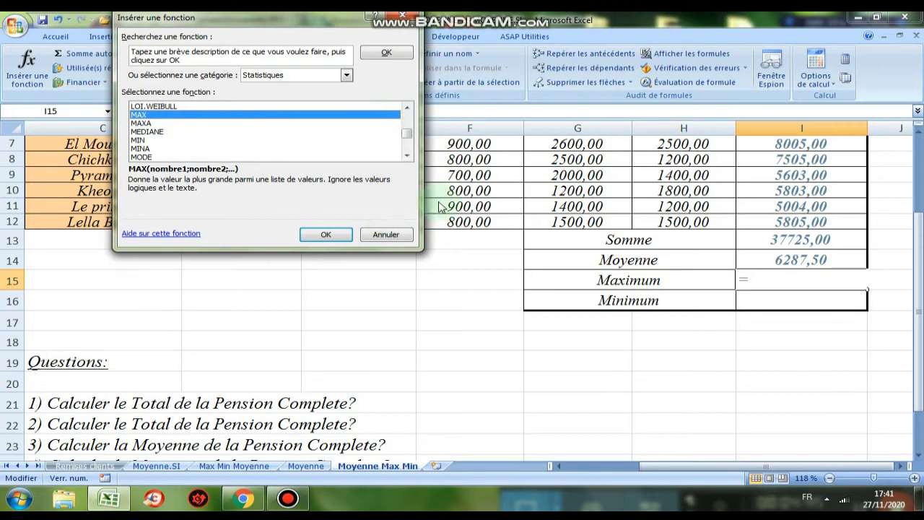
pyautogui.click(325, 234)
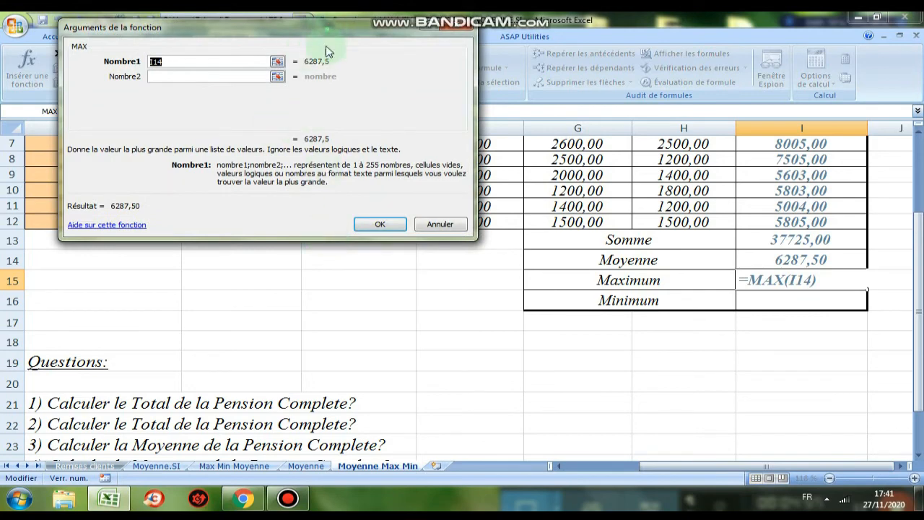
# Uncover the table behind the function arguments, set the Nombre1 range of MAX to I7:I12 and validate
pyautogui.moveTo(325, 52); pyautogui.dragTo(352, 241)
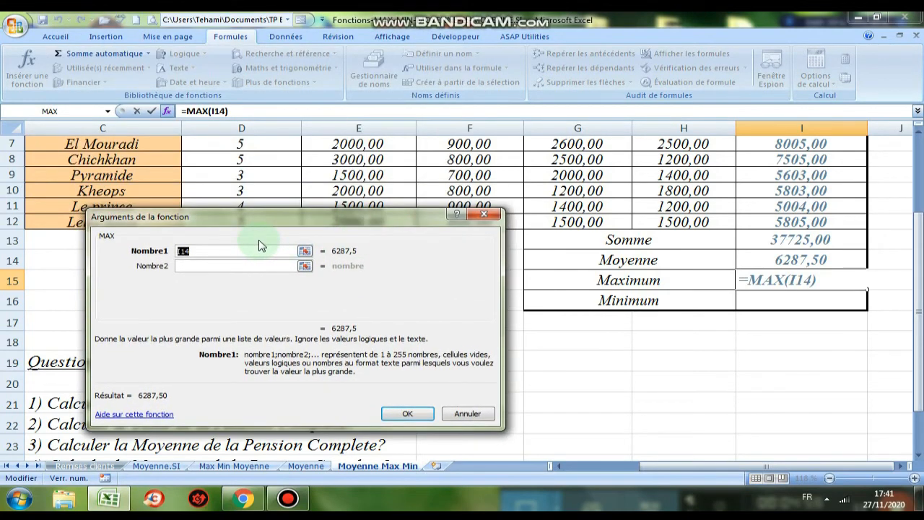
pyautogui.press('Delete')
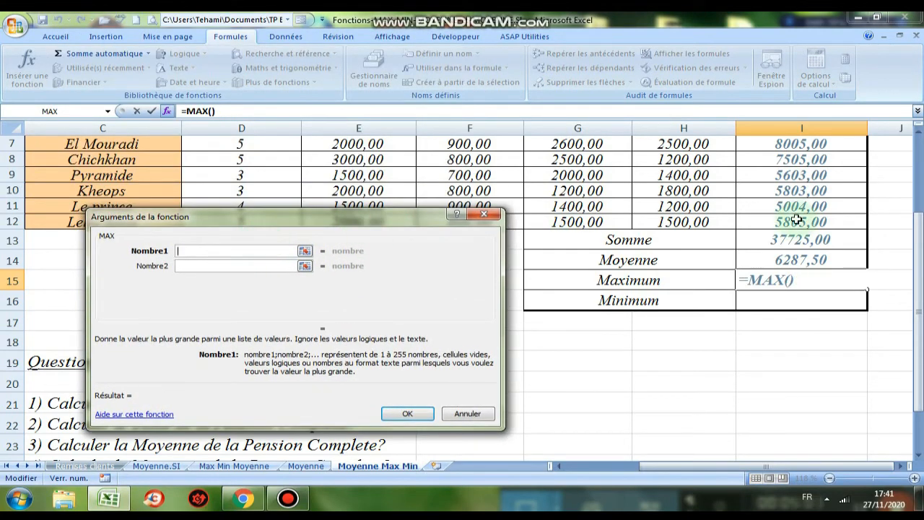
pyautogui.moveTo(915, 218); pyautogui.dragTo(915, 206)
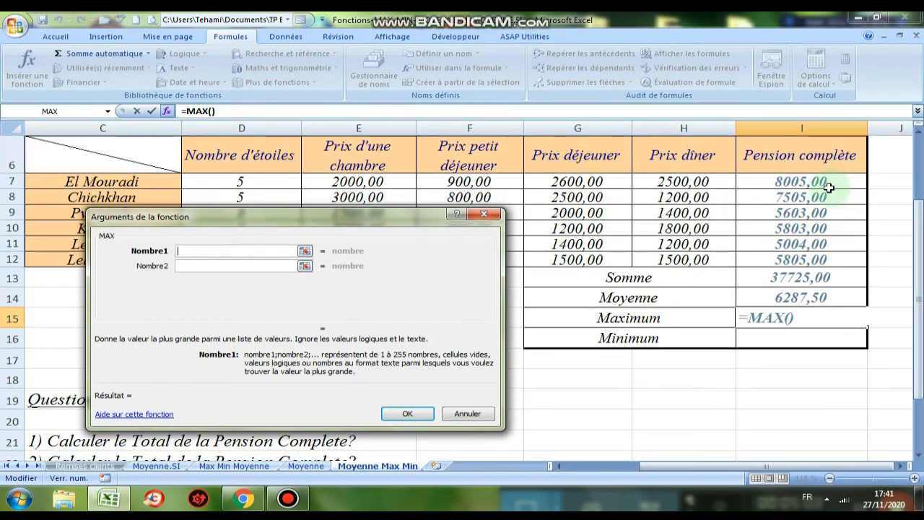
pyautogui.moveTo(828, 183); pyautogui.dragTo(829, 255)
pyautogui.moveTo(826, 254); pyautogui.dragTo(827, 256)
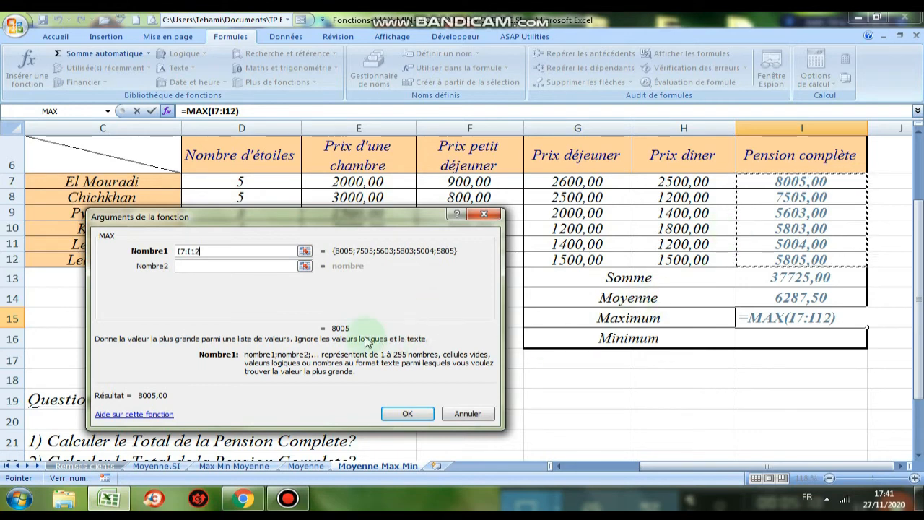
pyautogui.click(408, 415)
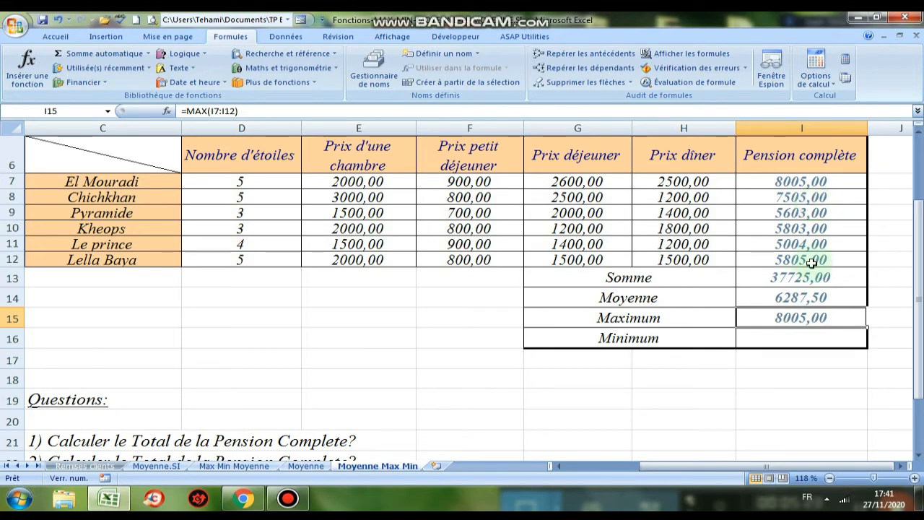
# Check the last question, then start inserting a function in the Minimum cell I16 with the Statistiques category
pyautogui.click(785, 340)
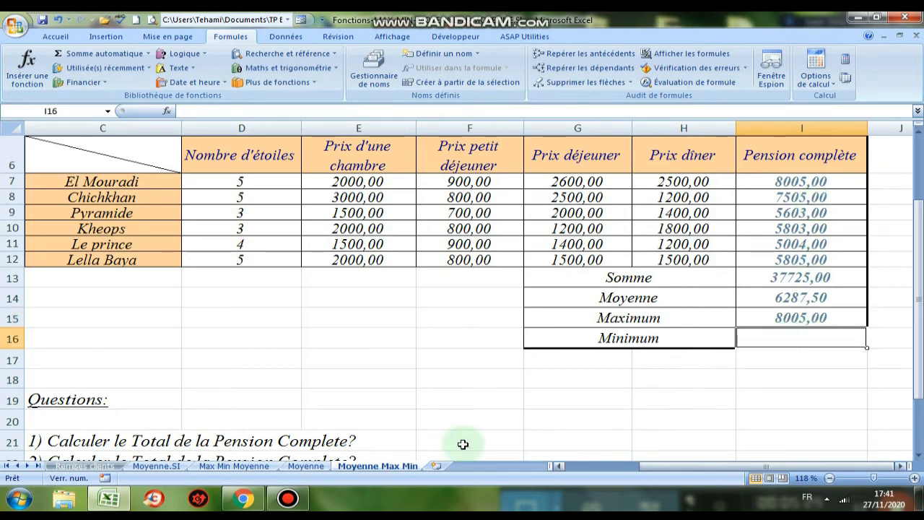
pyautogui.scroll(-3, 427, 429)
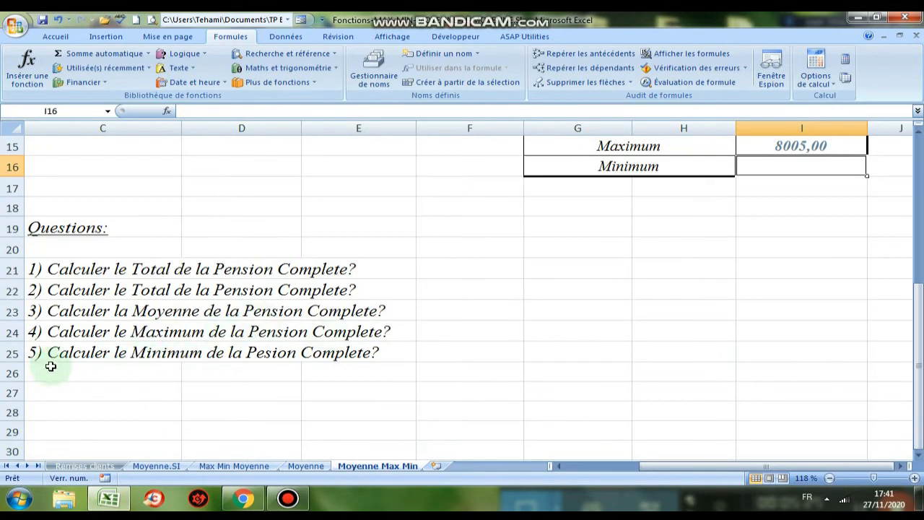
pyautogui.scroll(4, 498, 364)
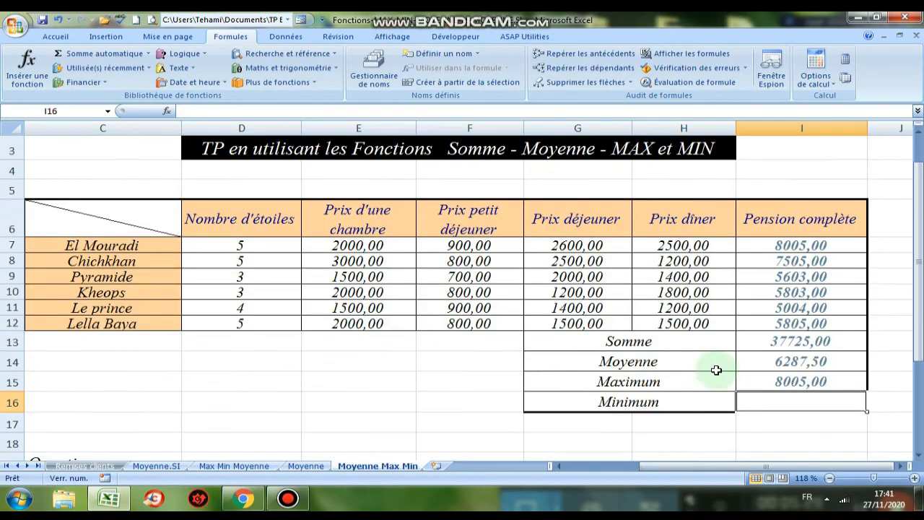
pyautogui.scroll(-2, 737, 369)
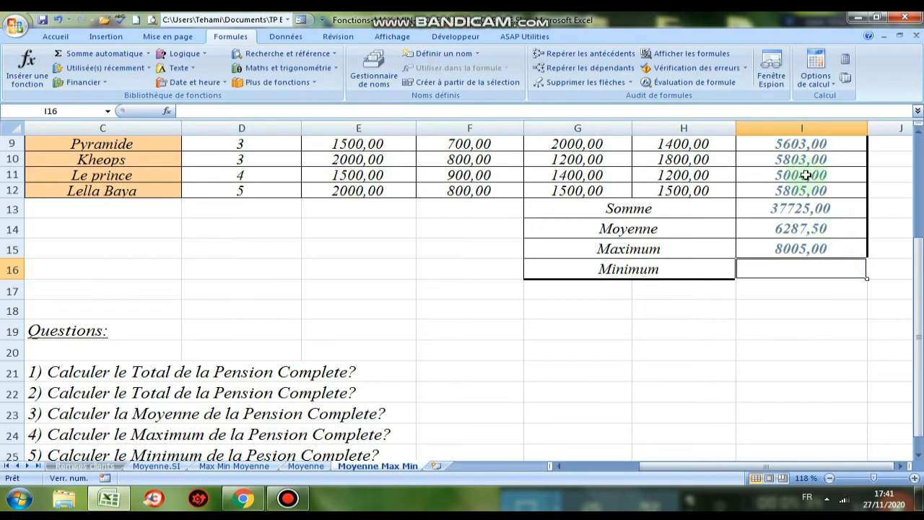
pyautogui.click(820, 312)
pyautogui.click(809, 268)
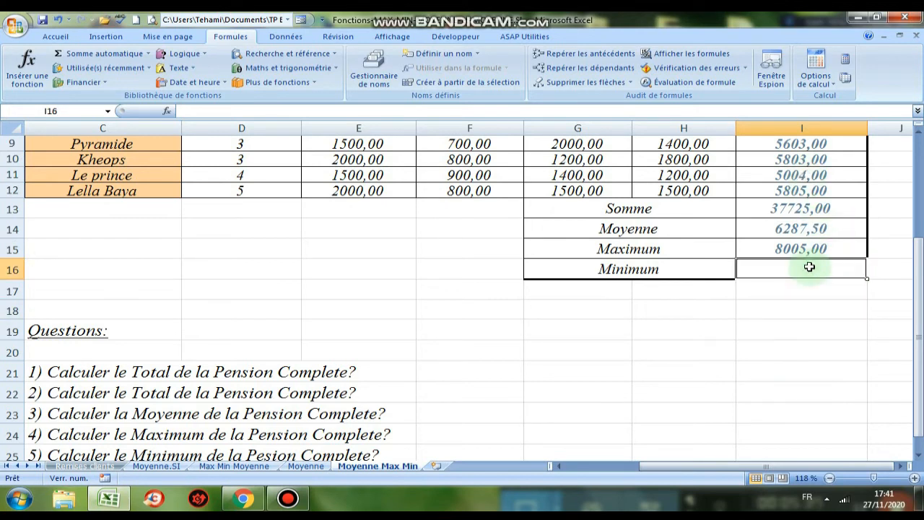
pyautogui.click(166, 114)
pyautogui.moveTo(344, 205); pyautogui.dragTo(392, 128)
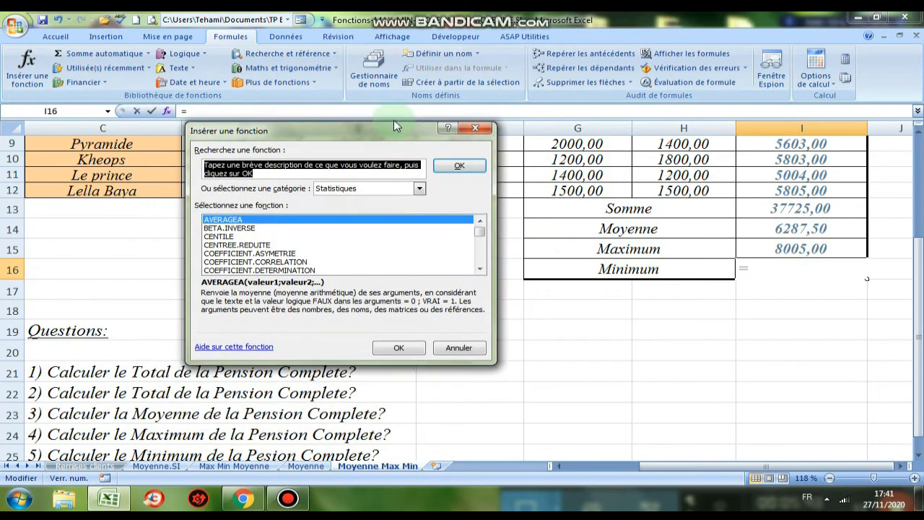
pyautogui.click(421, 187)
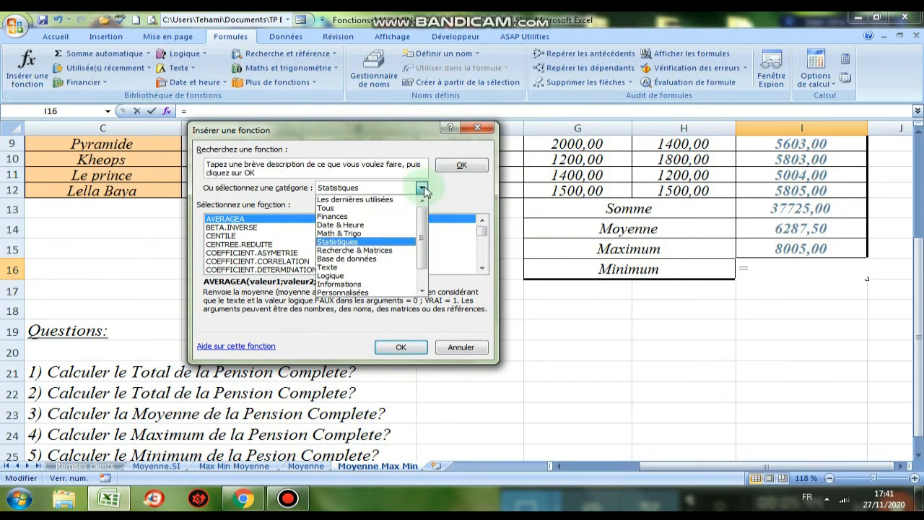
pyautogui.click(368, 241)
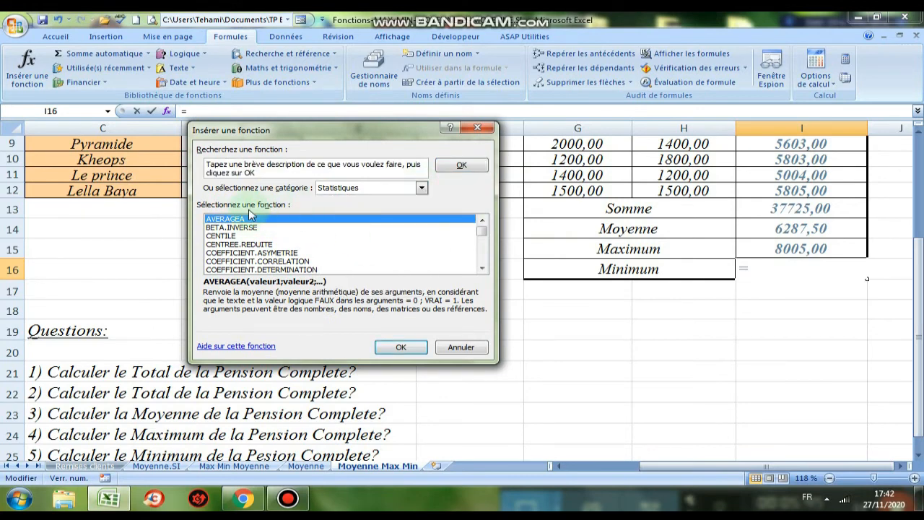
# Find MIN in the statistical function list and open its arguments for I16
pyautogui.click(235, 237)
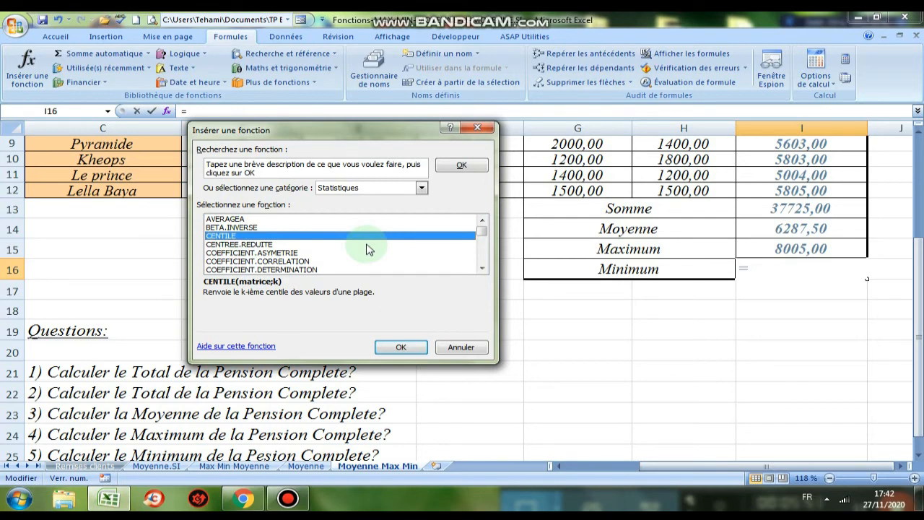
pyautogui.press('m')
pyautogui.click(482, 268)
pyautogui.click(482, 268)
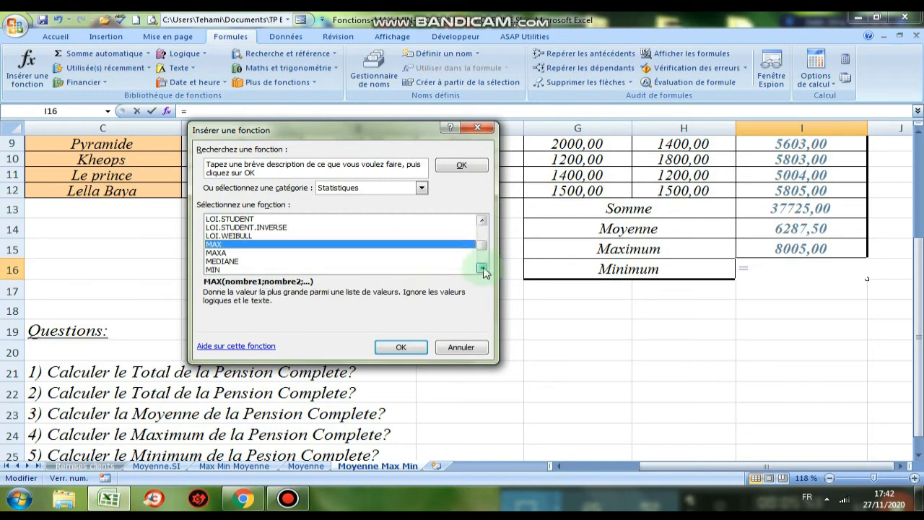
pyautogui.click(483, 268)
pyautogui.click(233, 253)
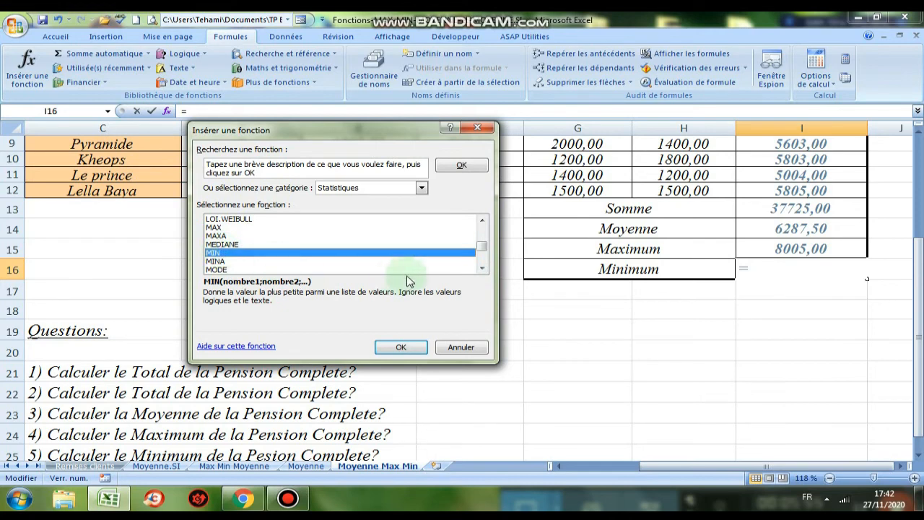
pyautogui.click(401, 348)
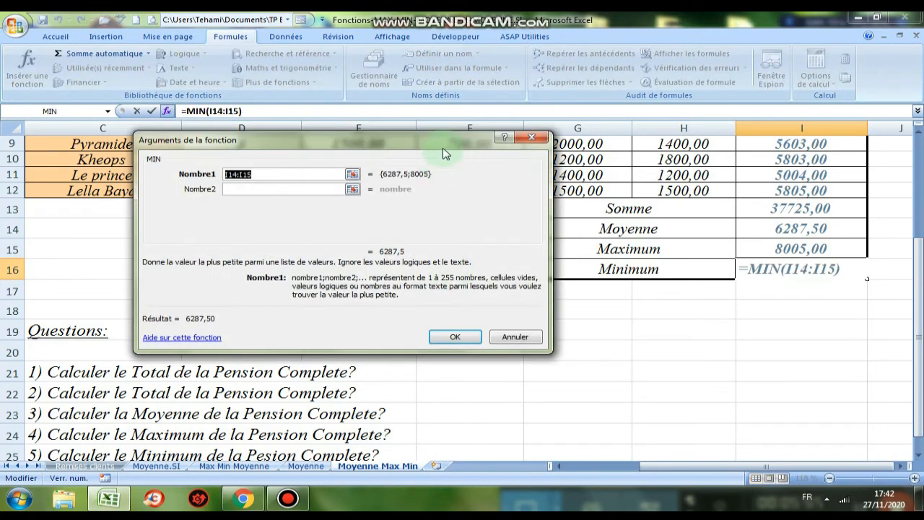
# Replace the suggested Nombre1 range of MIN with the hotel totals I7:I12 and validate the formula
pyautogui.moveTo(441, 150); pyautogui.dragTo(373, 116)
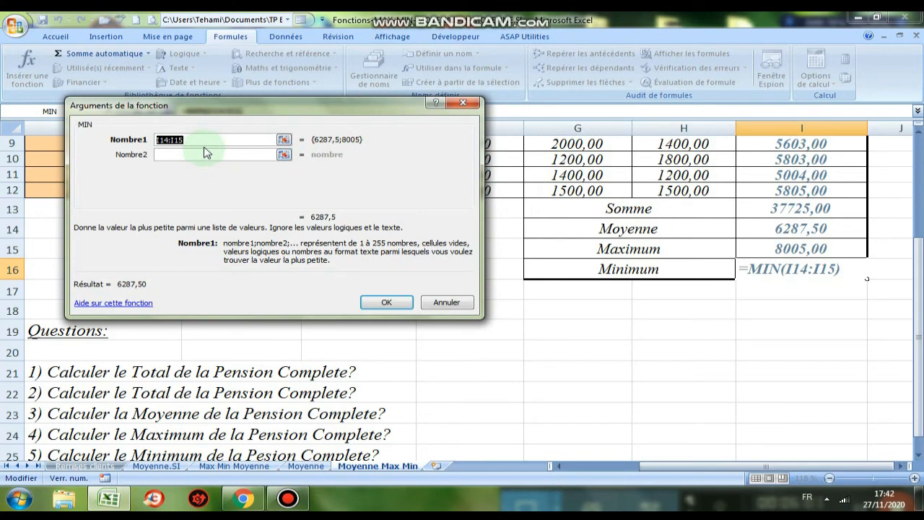
pyautogui.press('Delete')
pyautogui.moveTo(379, 108); pyautogui.dragTo(344, 117)
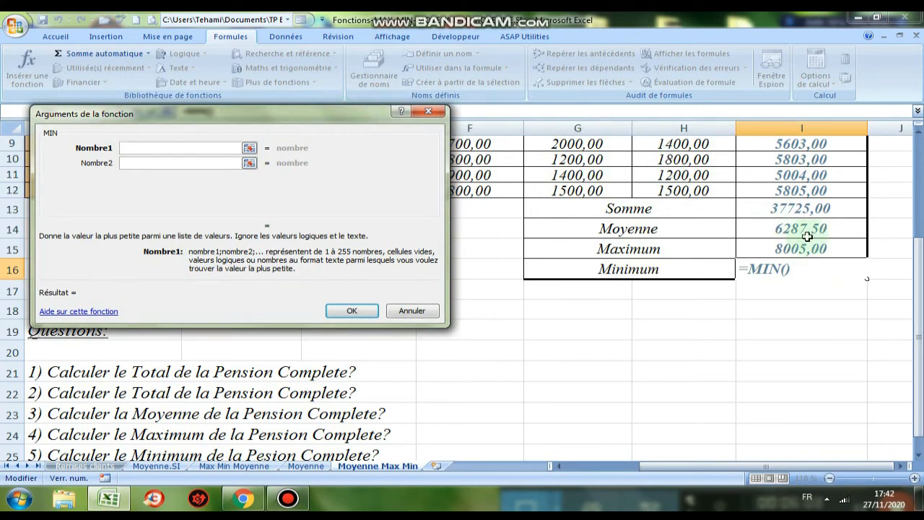
pyautogui.moveTo(911, 249); pyautogui.dragTo(851, 281)
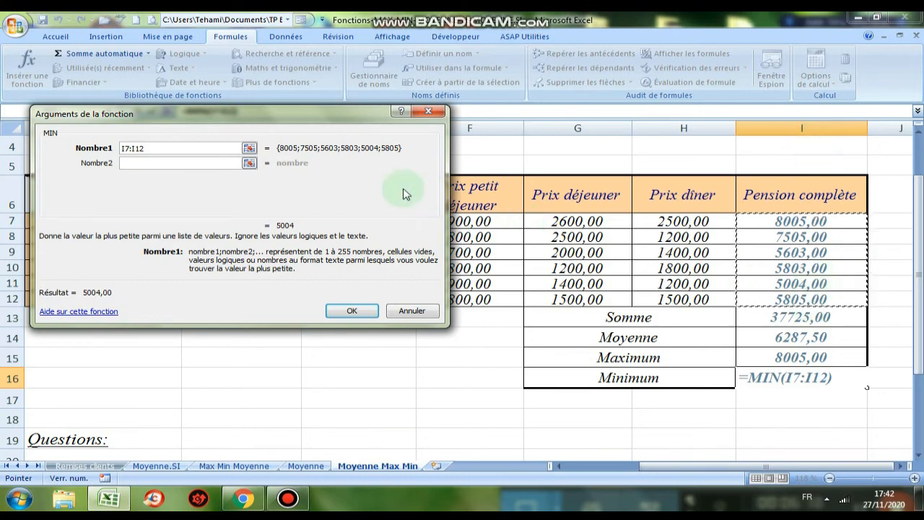
pyautogui.moveTo(318, 117); pyautogui.dragTo(412, 354)
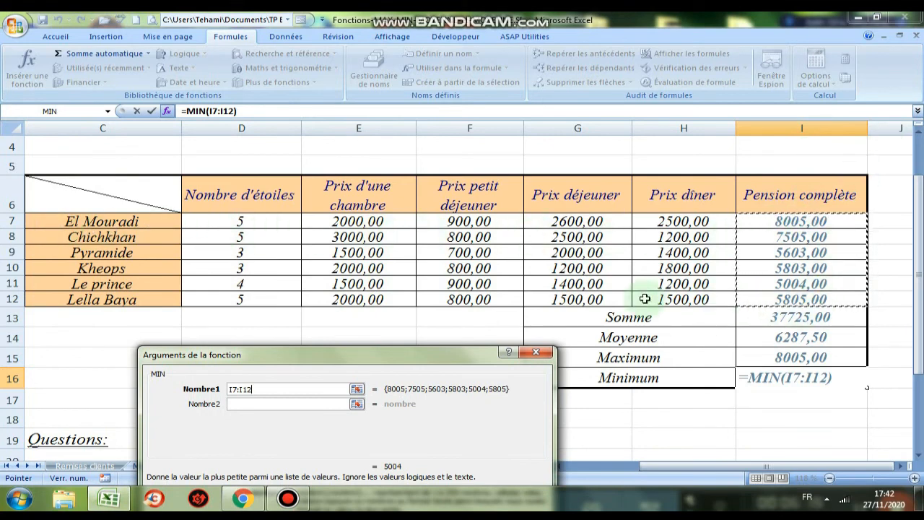
pyautogui.moveTo(324, 361); pyautogui.dragTo(281, 138)
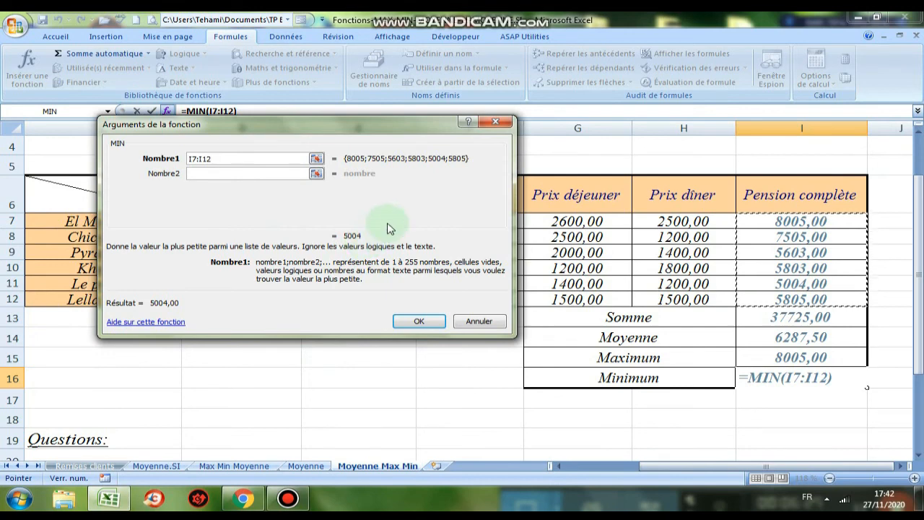
pyautogui.click(426, 326)
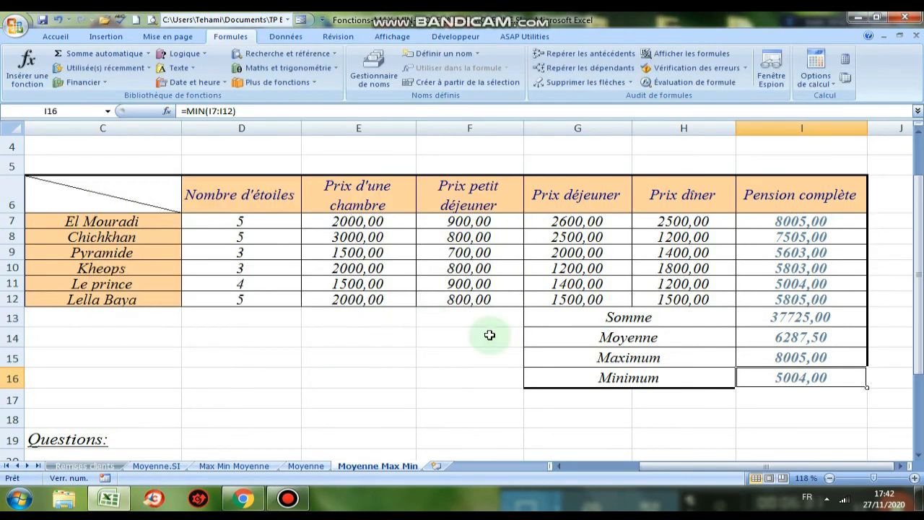
# Review the Minimum formula, the completed hotel table and its questions, including a look at the Max Min Moyenne and Moyenne sheets
pyautogui.click(830, 415)
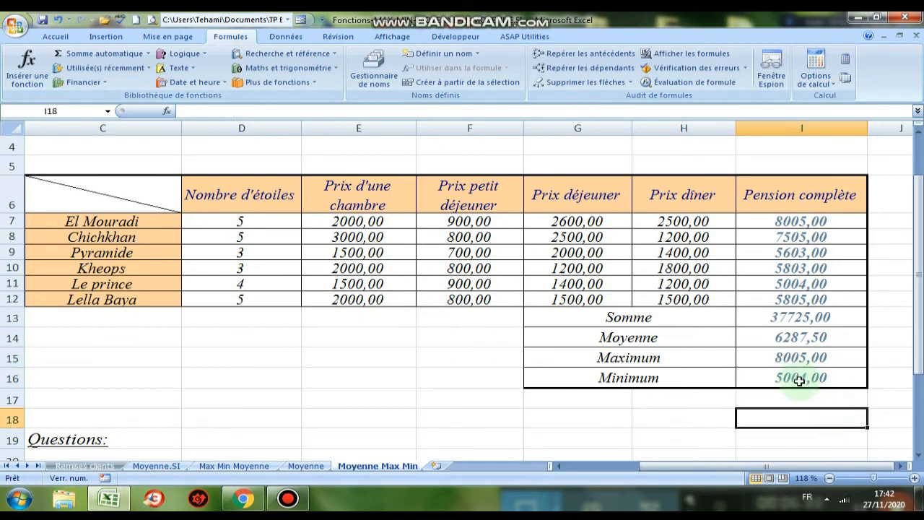
pyautogui.click(795, 378)
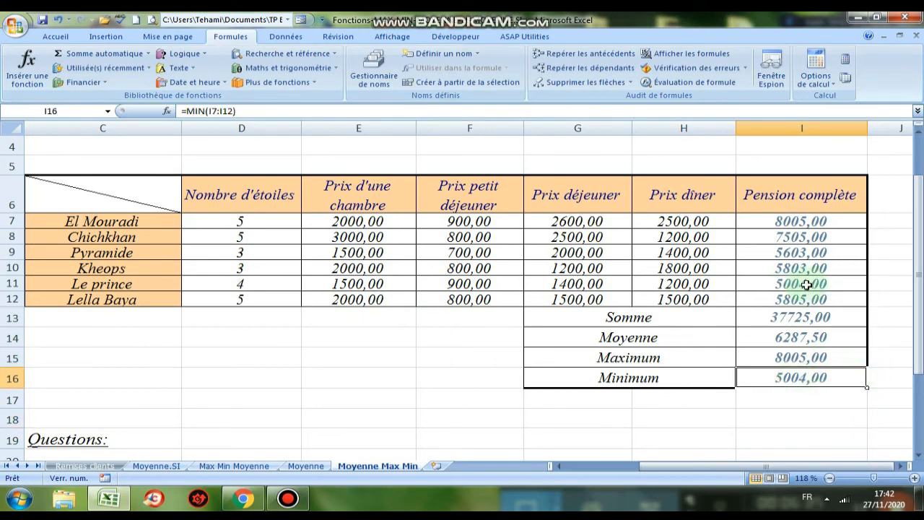
pyautogui.scroll(1, 550, 284)
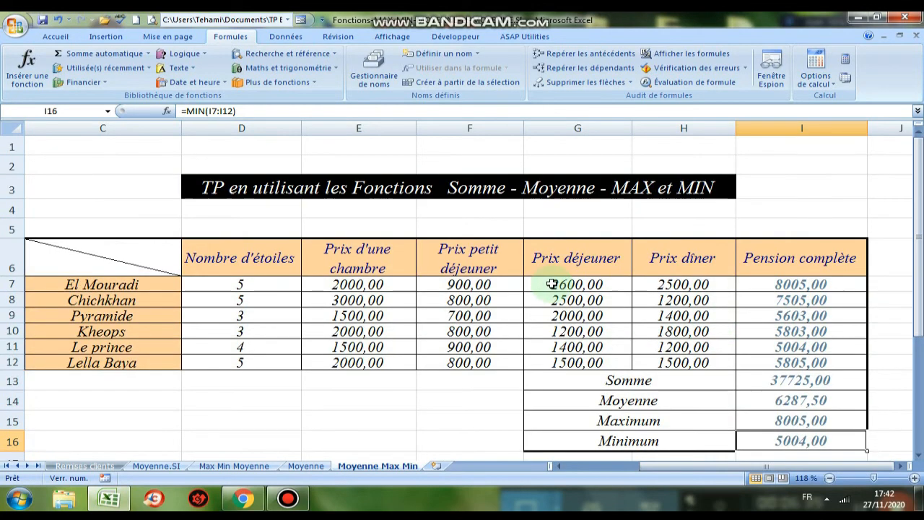
pyautogui.scroll(-4, 550, 283)
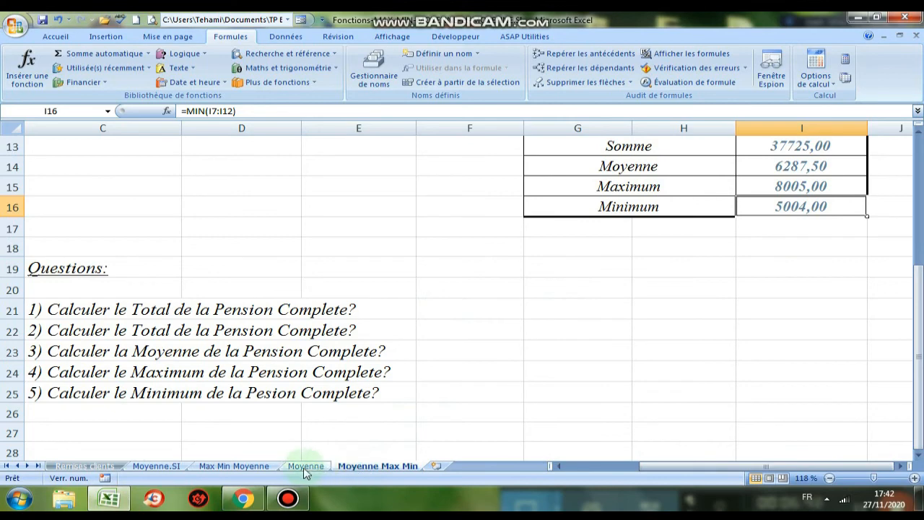
pyautogui.click(247, 466)
pyautogui.click(306, 466)
pyautogui.click(359, 466)
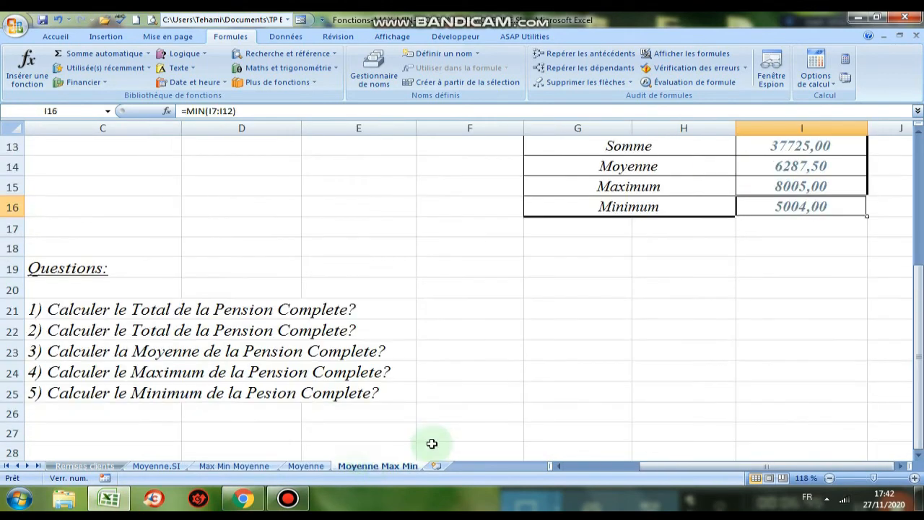
pyautogui.scroll(2, 454, 353)
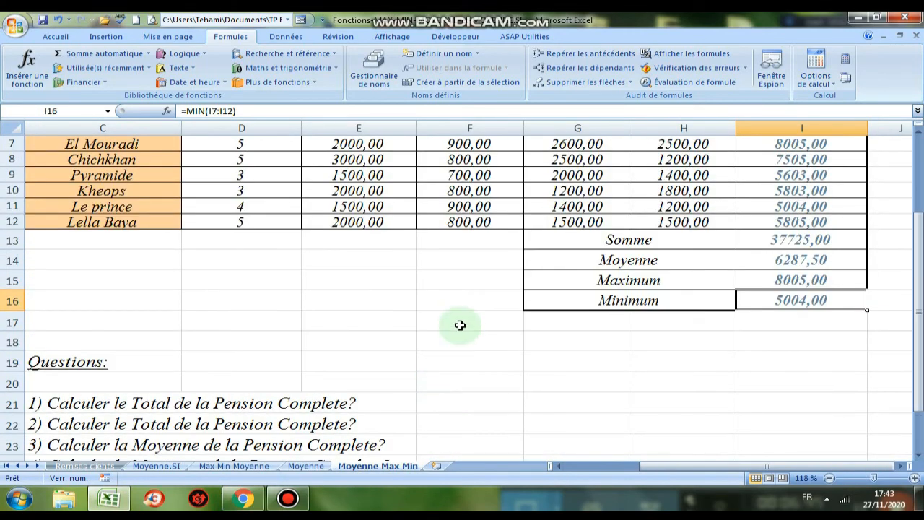
pyautogui.scroll(1, 459, 326)
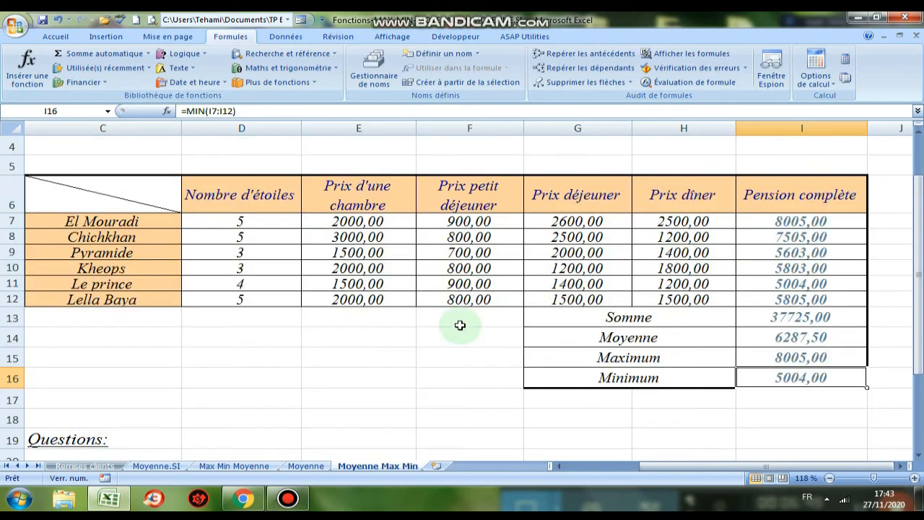